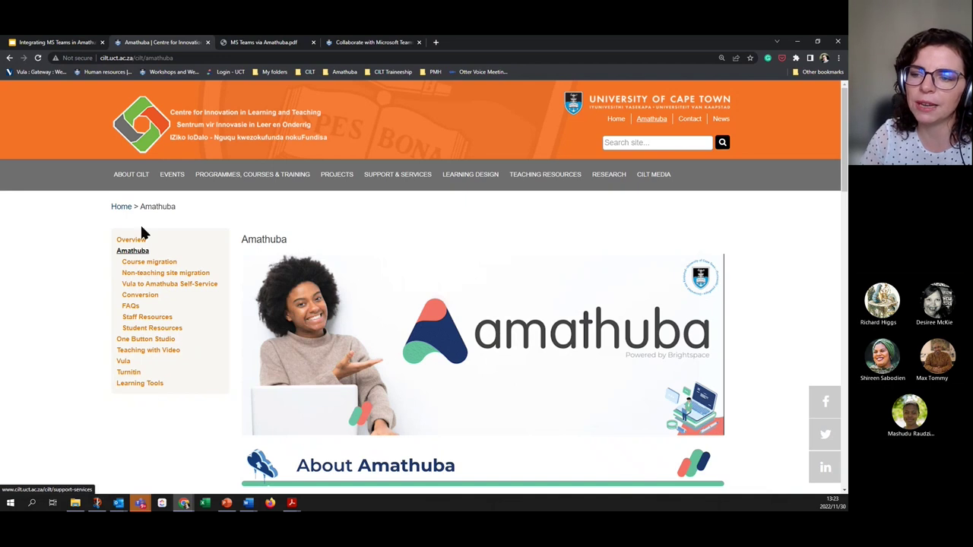
Step: Open the MS Teams guide from the Tool Guides on the Amathuba Staff Resources page and close the duplicate copy
left_click(144, 316)
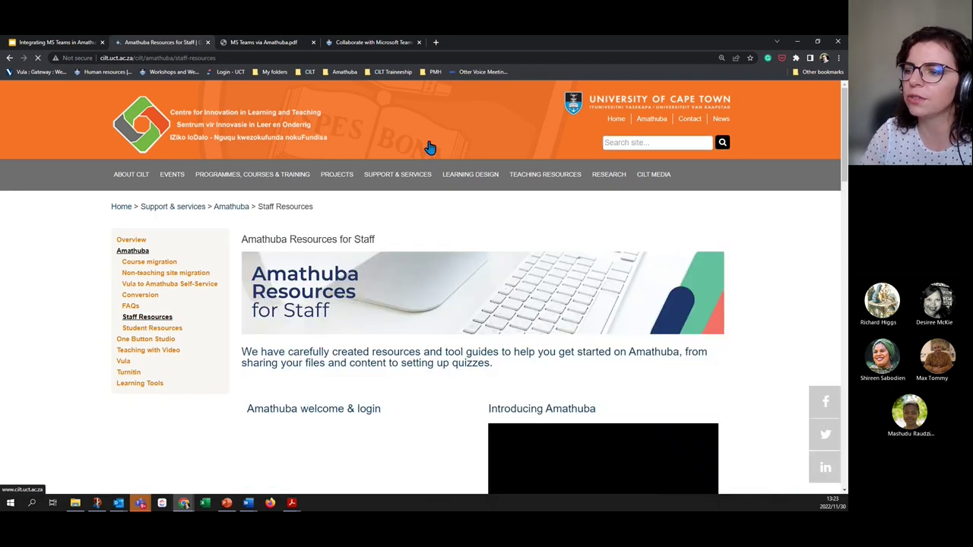
mouse_move(415, 174)
scroll(589, 268, "down", 5)
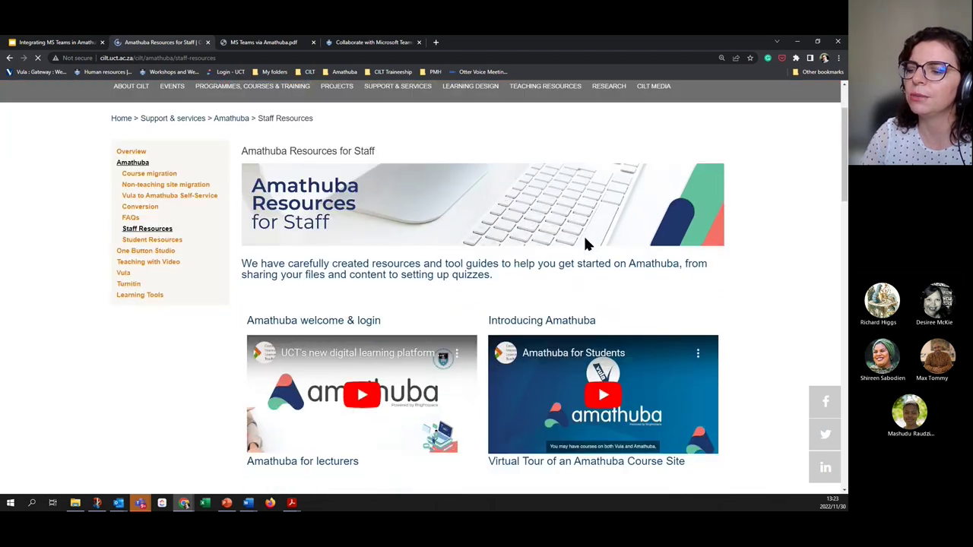
scroll(597, 323, "down", 3)
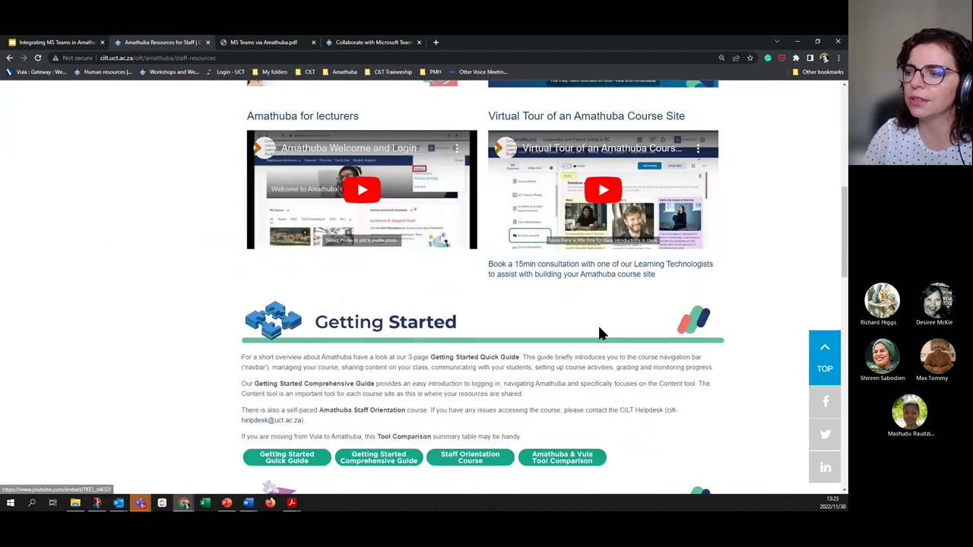
scroll(426, 228, "down", 3)
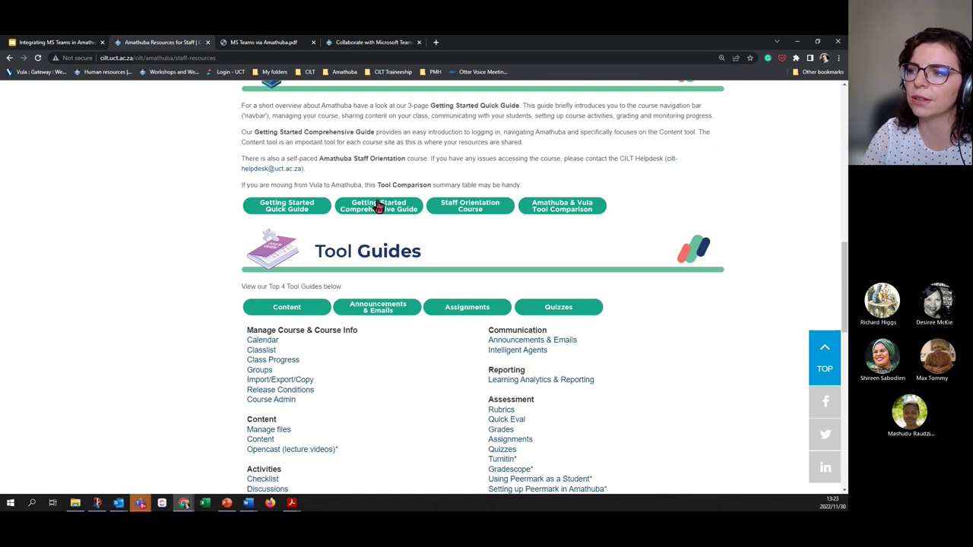
scroll(404, 284, "down", 2)
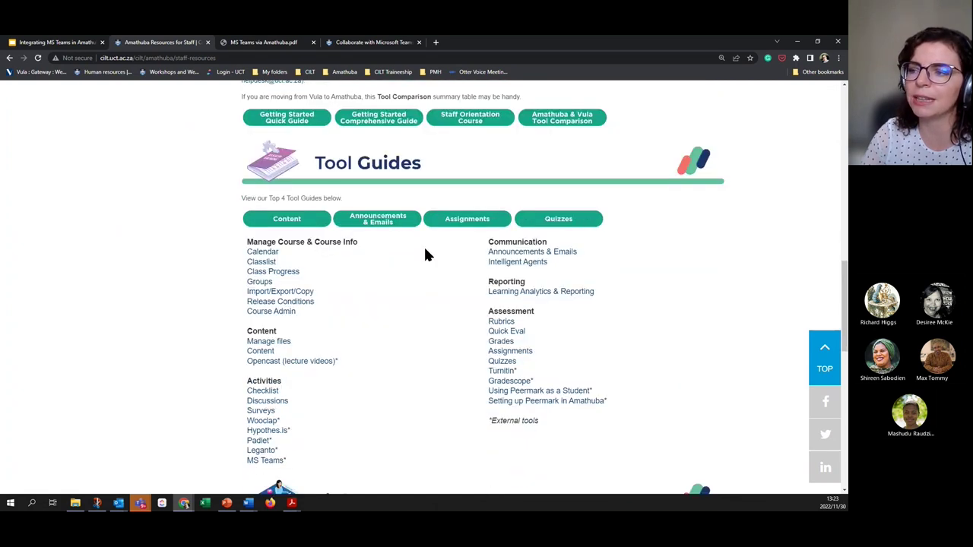
scroll(411, 387, "down", 1)
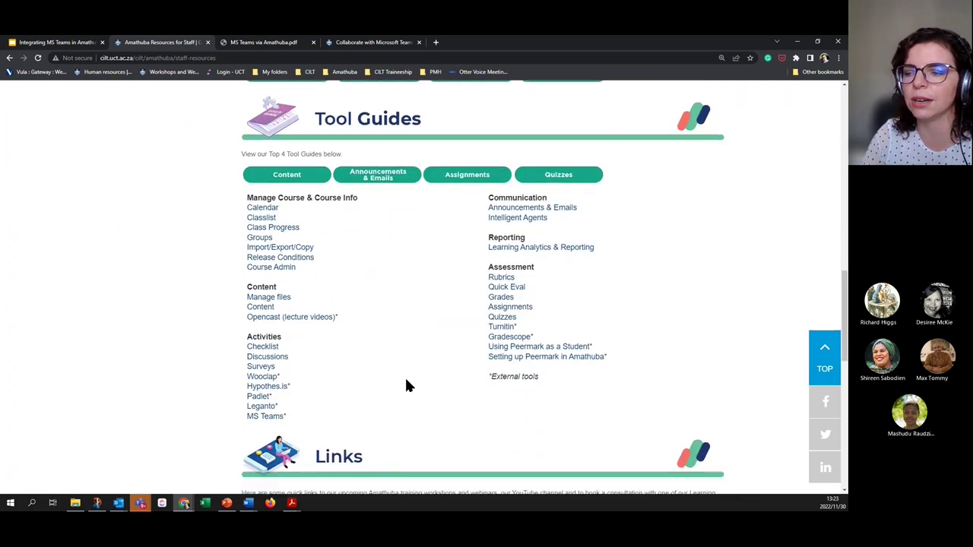
left_click(261, 418)
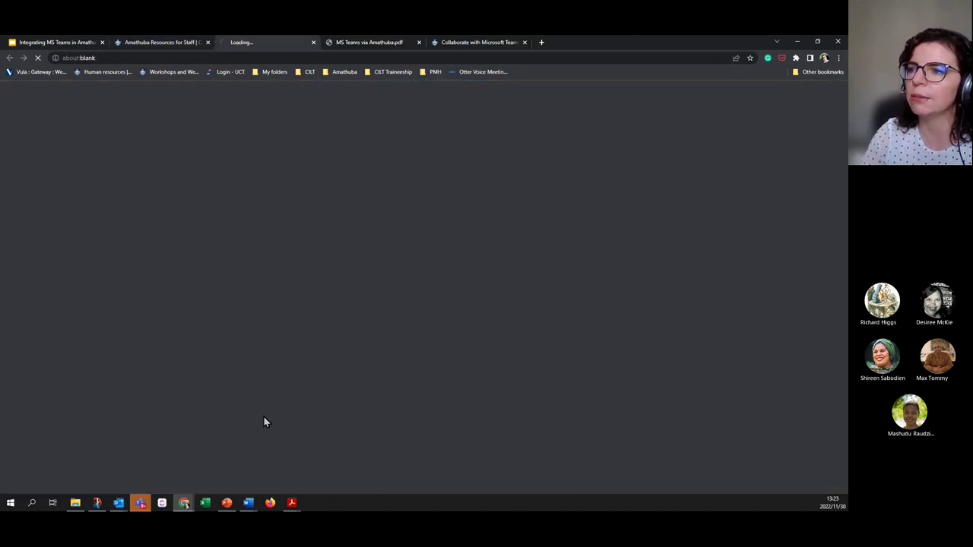
left_click(366, 44)
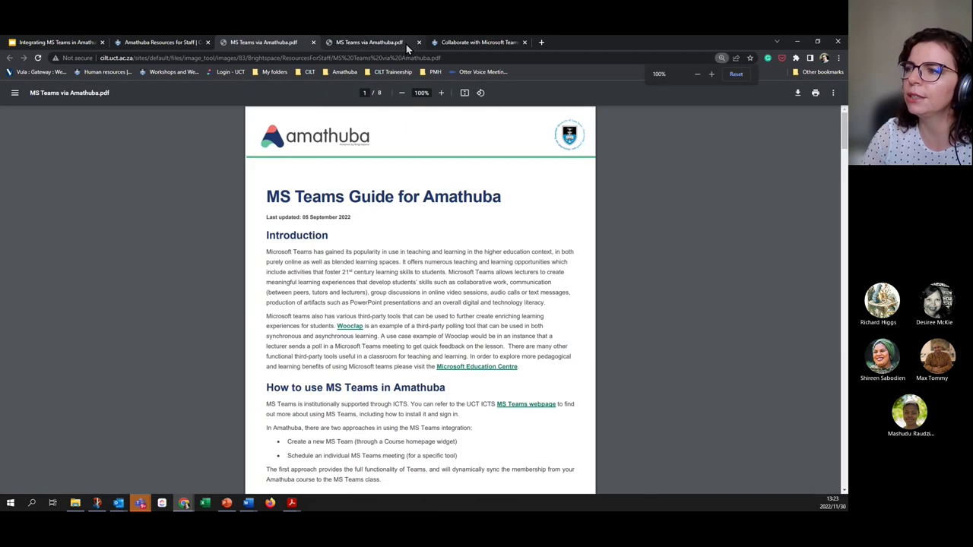
left_click(419, 43)
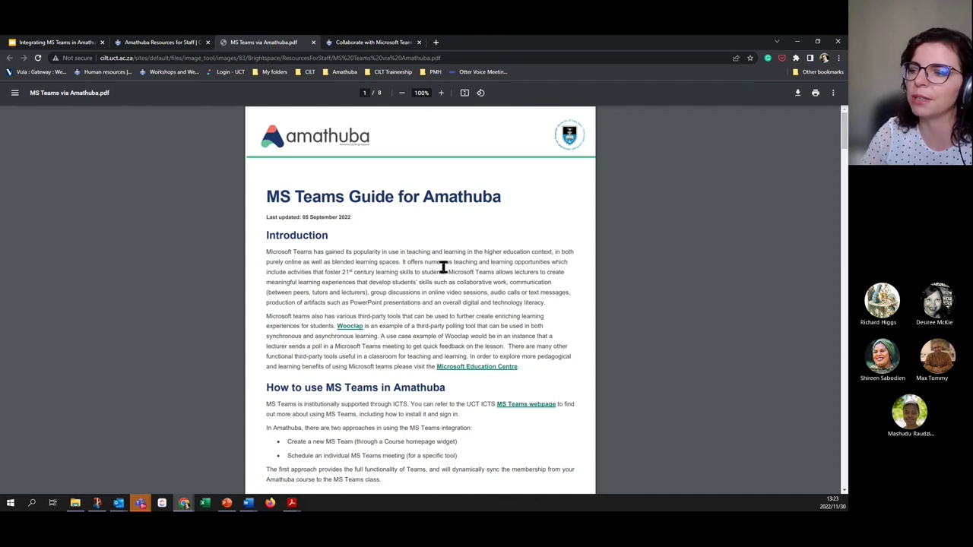
Step: Read the MS Teams guide's instructions on creating a team and scheduling an individual meeting, then return to the staff resources page
scroll(444, 276, "down", 1)
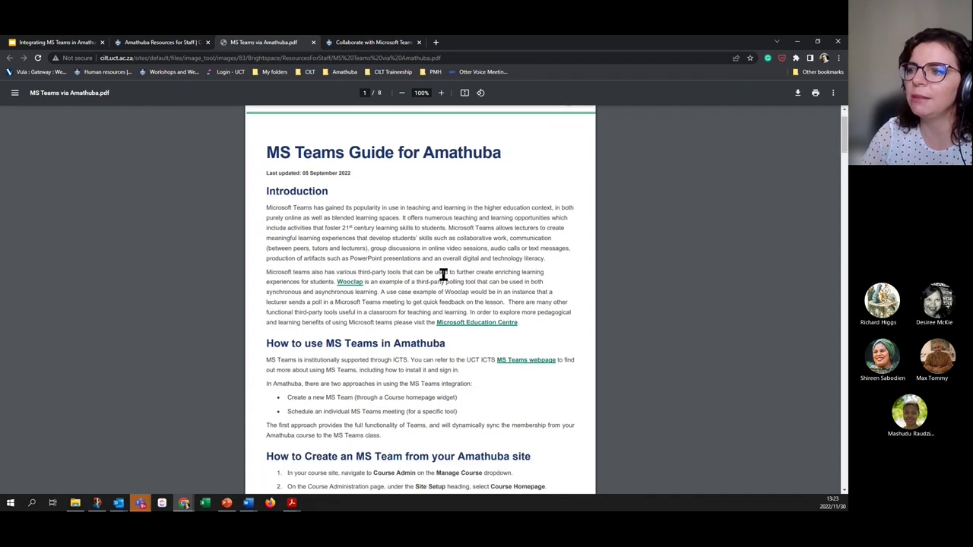
scroll(444, 275, "down", 10)
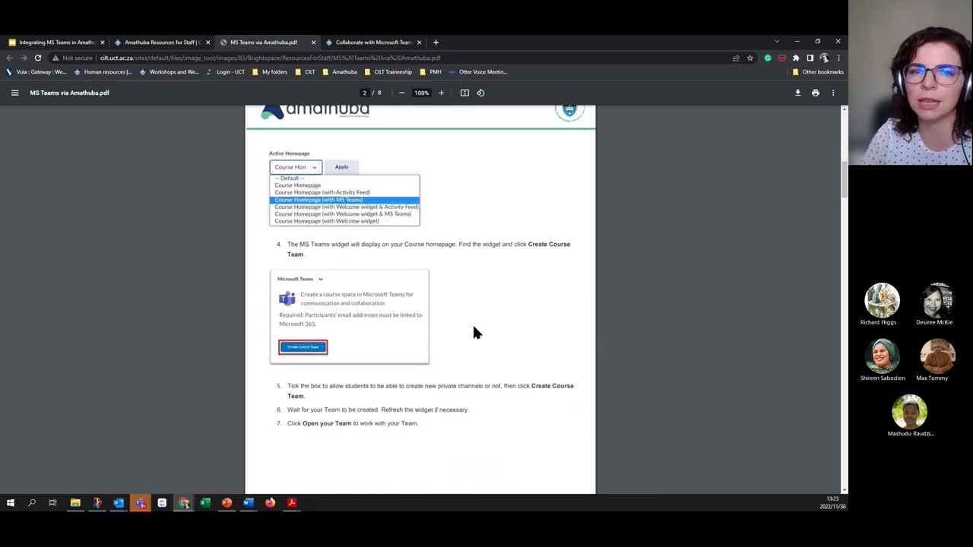
scroll(473, 333, "down", 5)
scroll(473, 328, "down", 7)
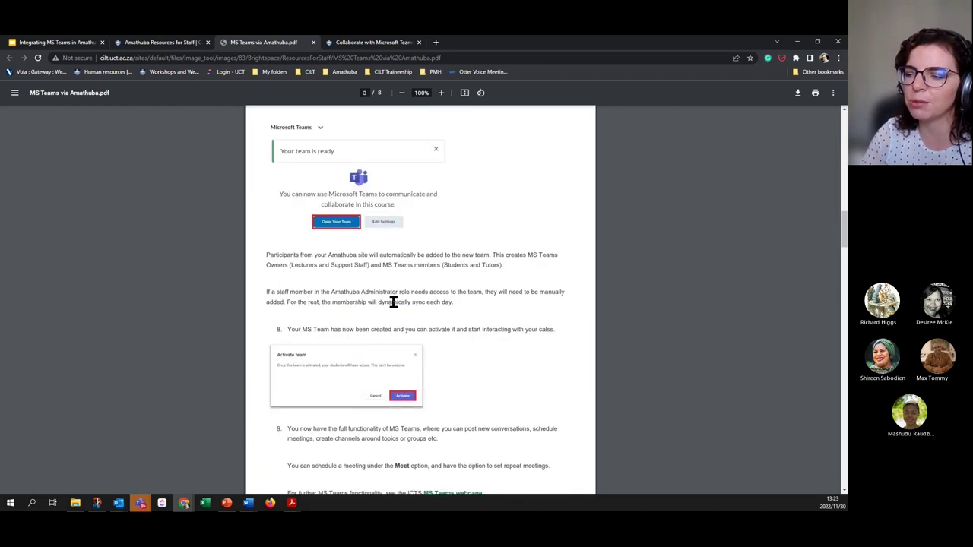
scroll(393, 302, "down", 7)
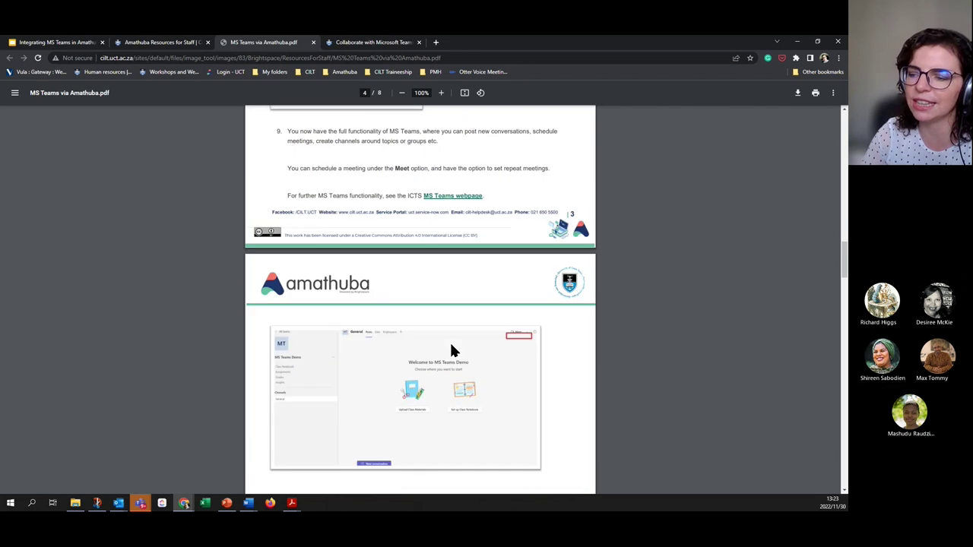
scroll(451, 348, "down", 3)
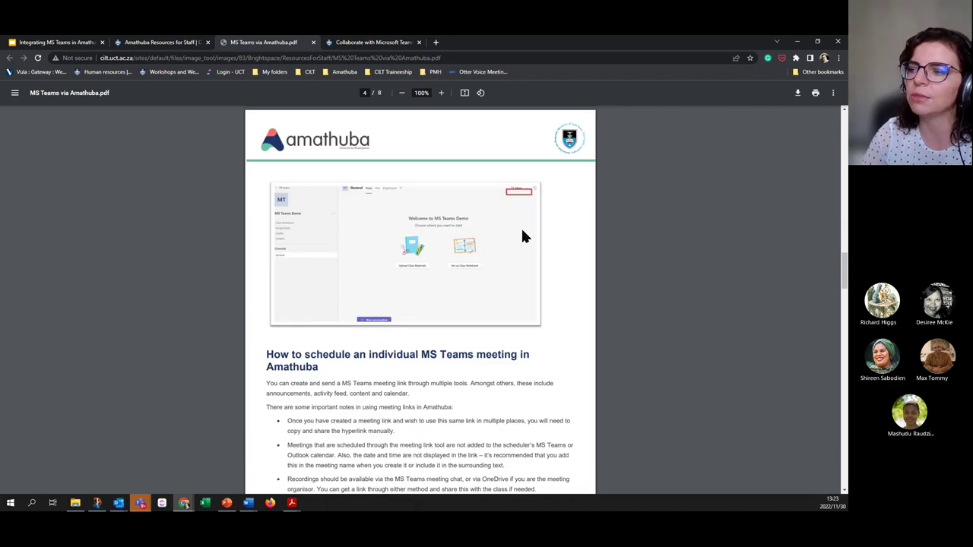
scroll(436, 384, "down", 3)
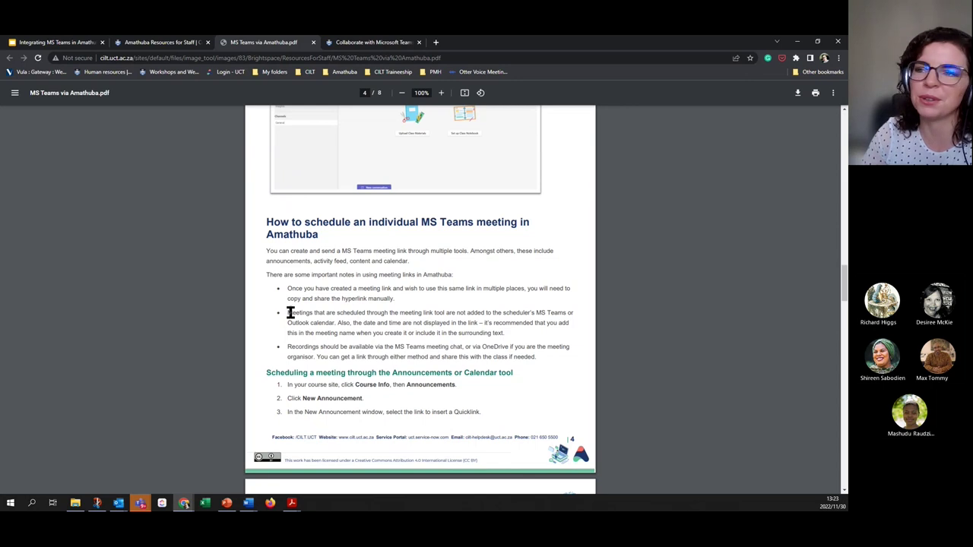
left_click(371, 43)
left_click(161, 43)
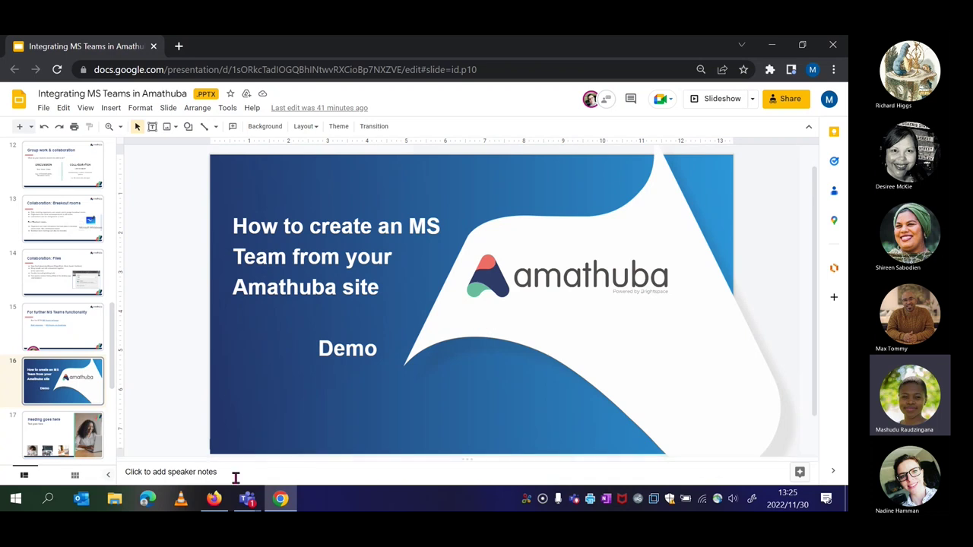
Step: Switch to Firefox and compare the widgets on the Brightspace Training course homepage with those on the first sandbox course's homepage
left_click(215, 502)
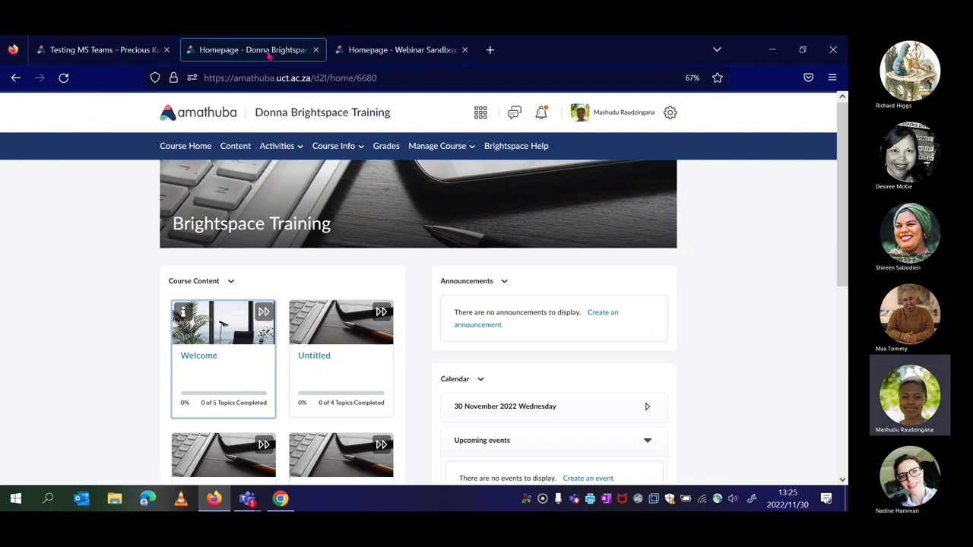
scroll(554, 250, "down", 2)
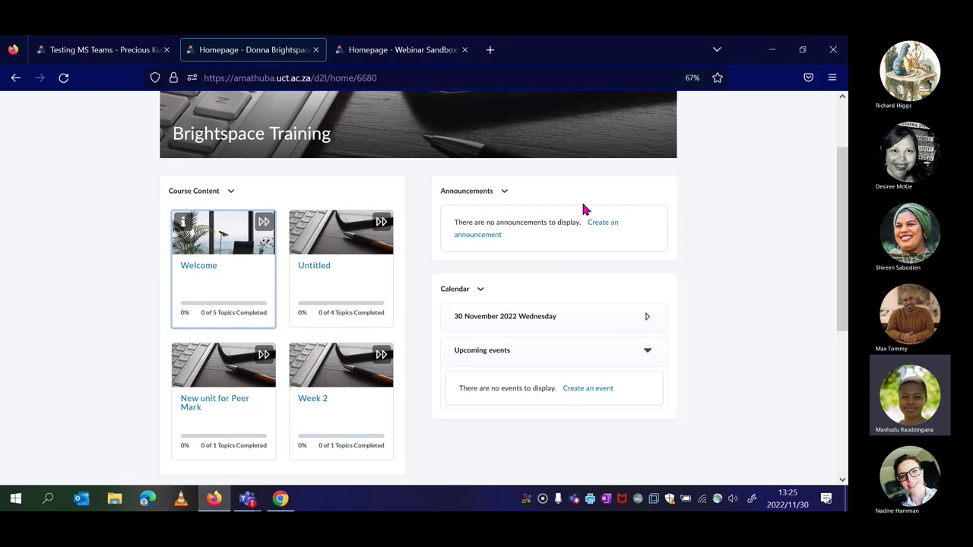
scroll(540, 187, "down", 1)
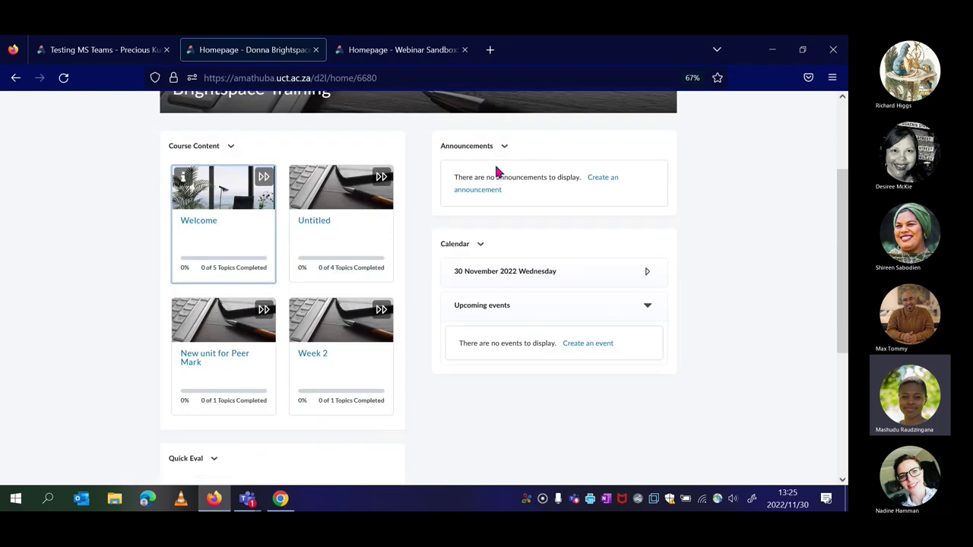
scroll(43, 126, "up", 2)
left_click(88, 52)
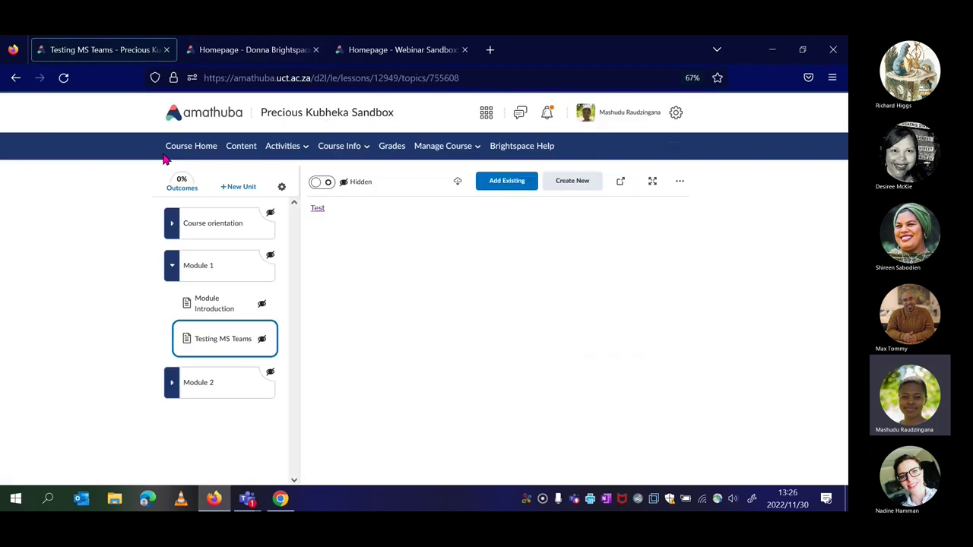
left_click(196, 150)
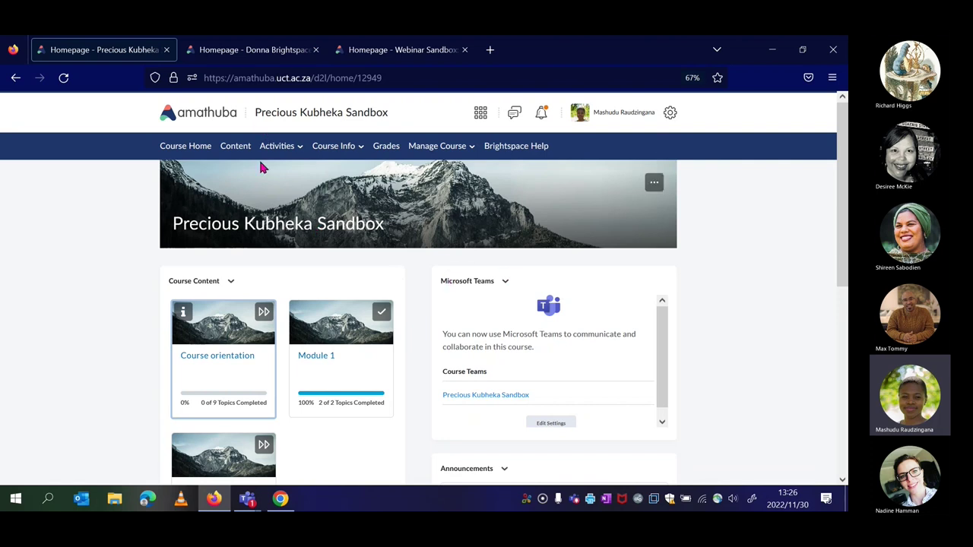
Step: Open the Course Homepage settings from the Brightspace Training site's Course Administration
left_click(246, 55)
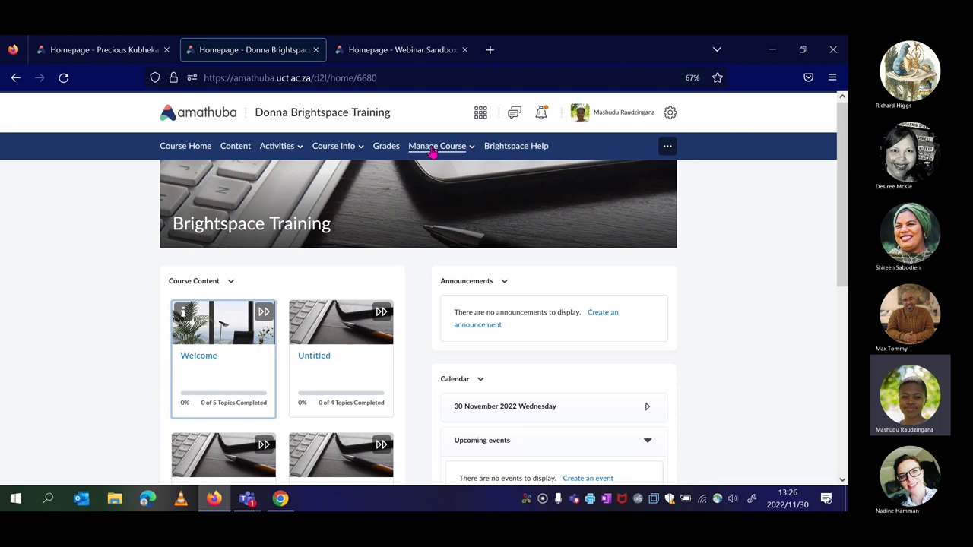
left_click(459, 152)
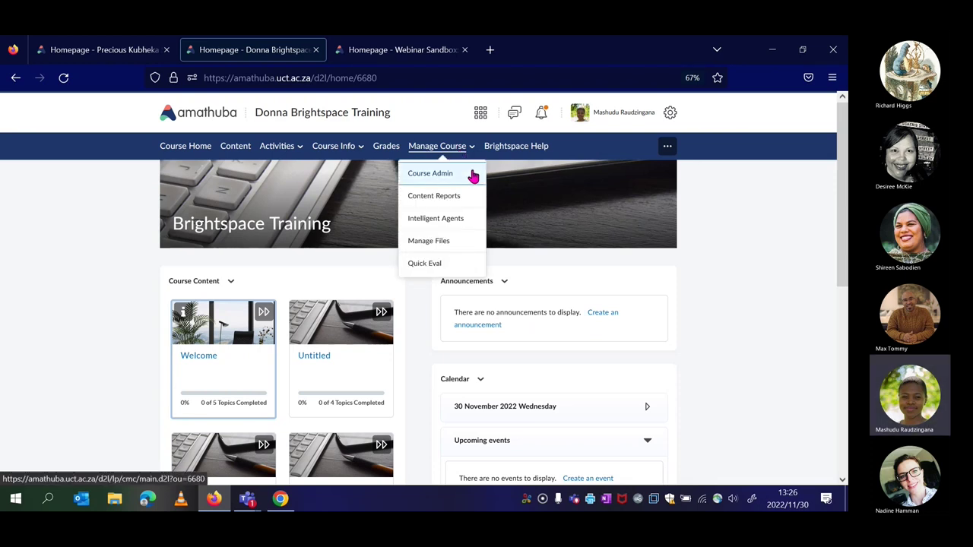
left_click(470, 175)
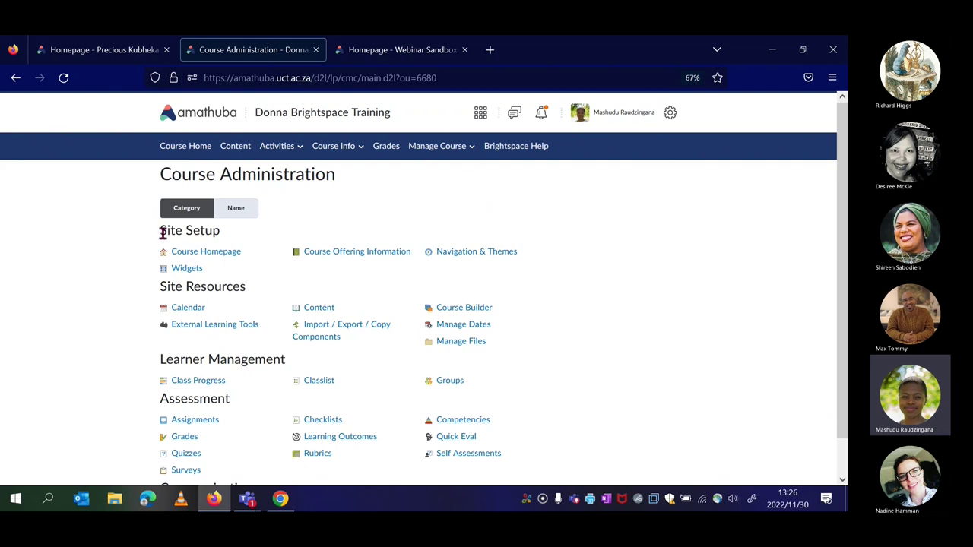
left_click_drag(161, 232, 232, 237)
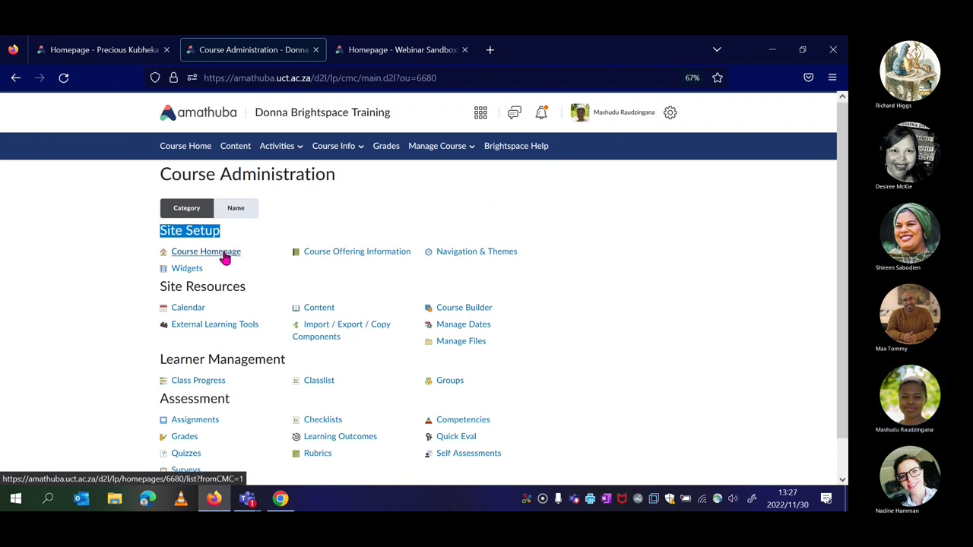
left_click(224, 256)
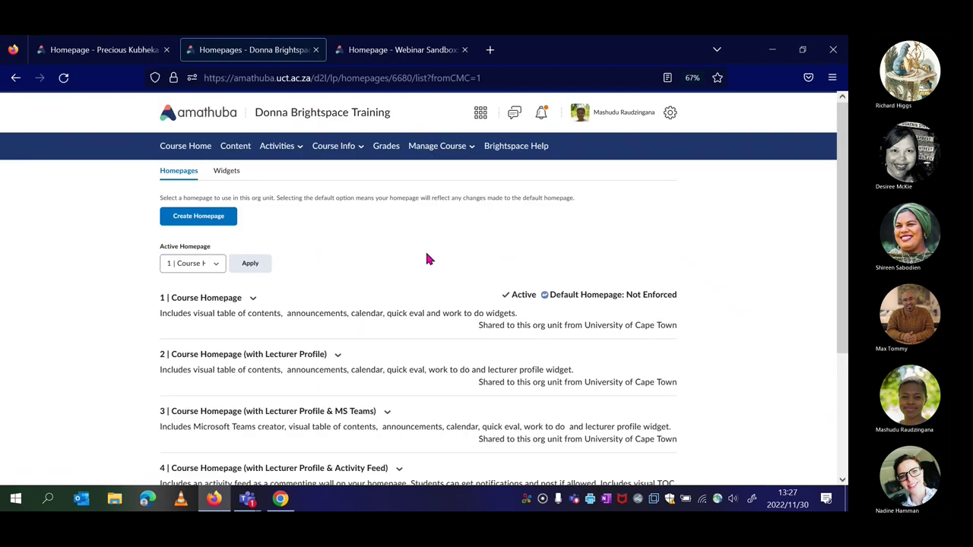
Step: Examine the Active Homepage choices and the descriptions of the available course homepages, including those with MS Teams
left_click_drag(159, 248, 213, 256)
left_click(166, 249)
left_click(155, 256)
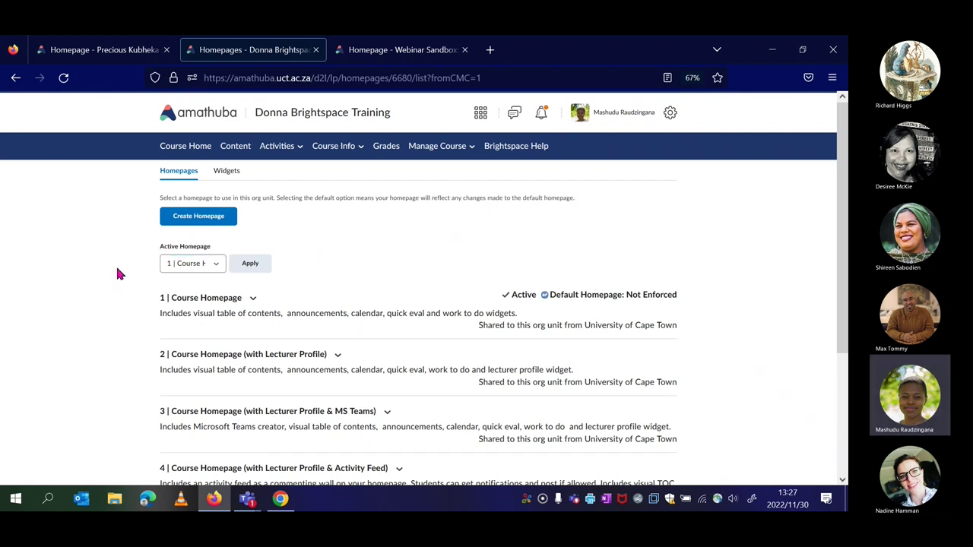
left_click(216, 266)
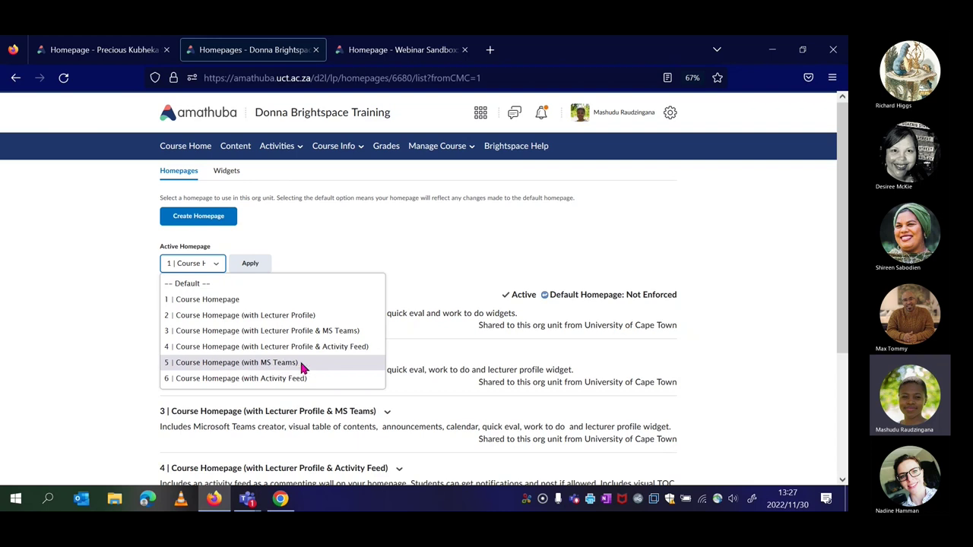
left_click(682, 319)
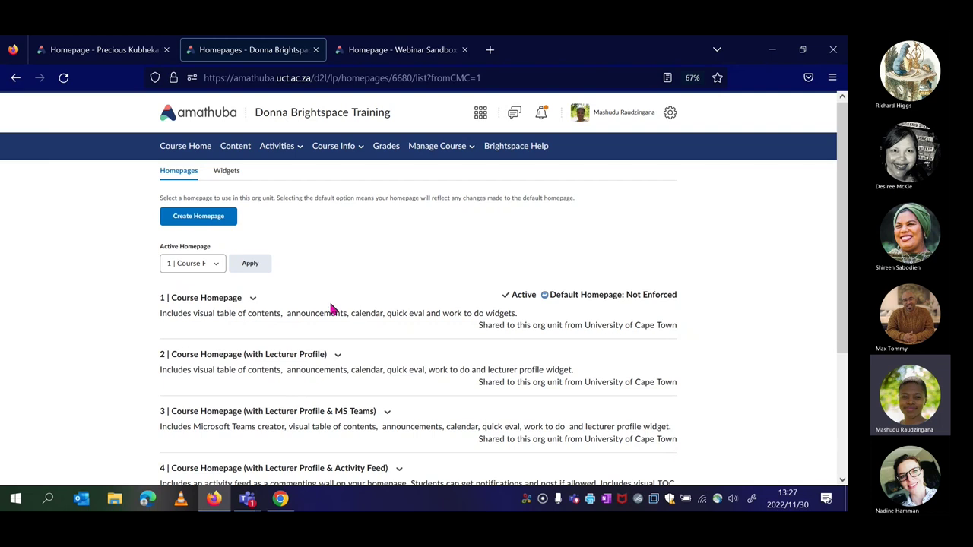
scroll(206, 314, "down", 2)
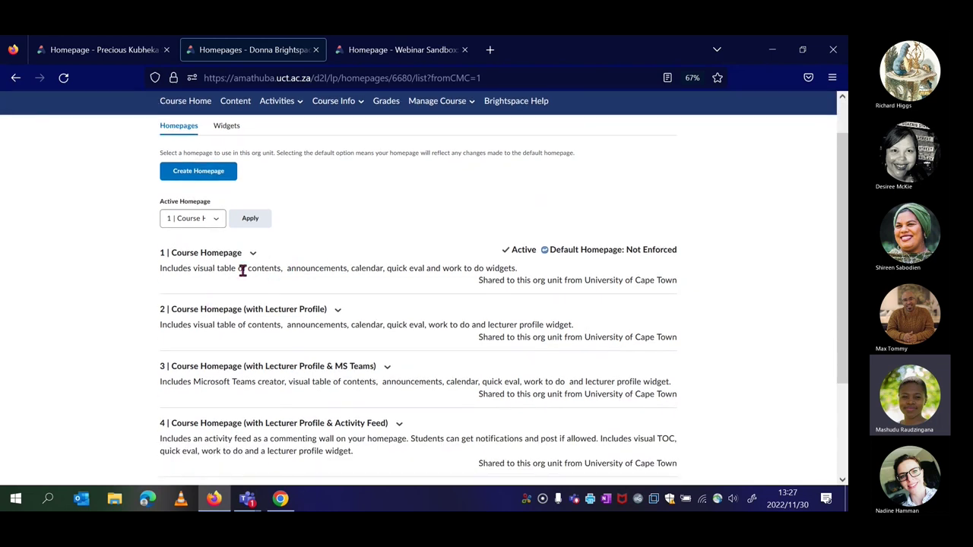
scroll(232, 274, "up", 1)
scroll(332, 265, "down", 4)
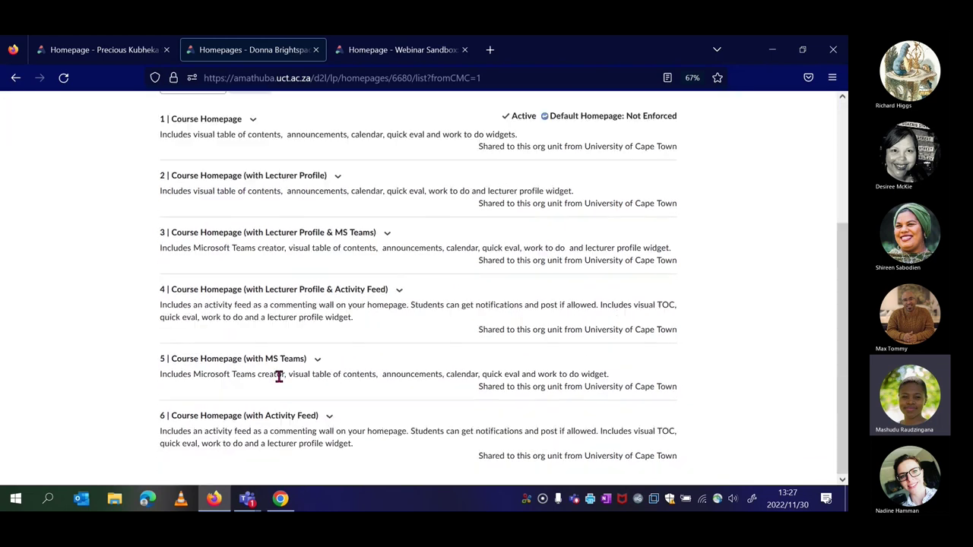
scroll(278, 380, "up", 5)
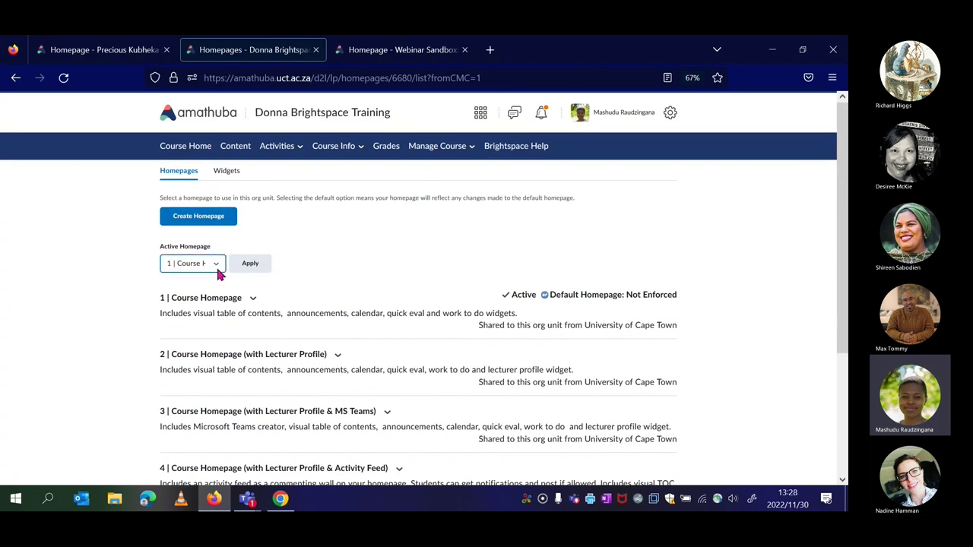
Step: Set the active homepage to "5 | Course Homepage (with MS Teams)" and apply the change
left_click(217, 269)
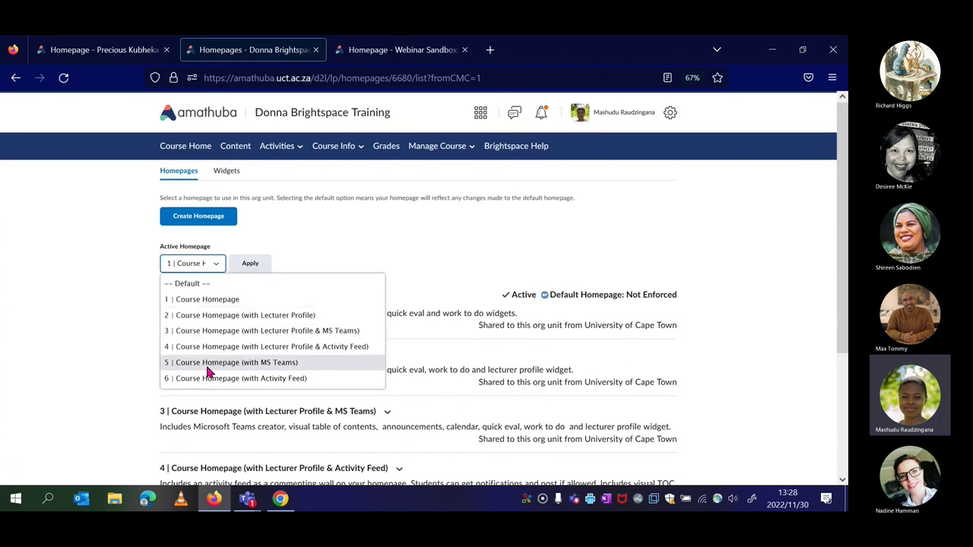
left_click(259, 367)
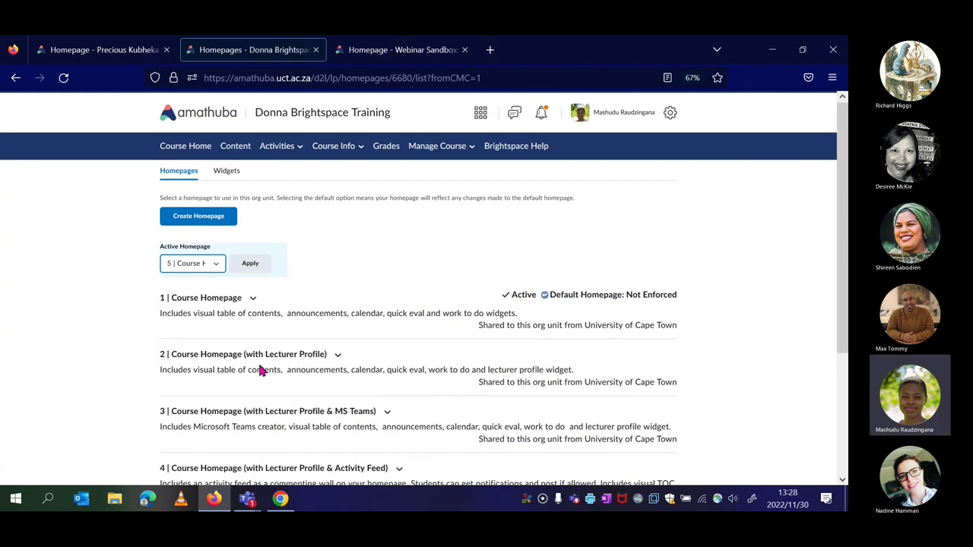
left_click(251, 266)
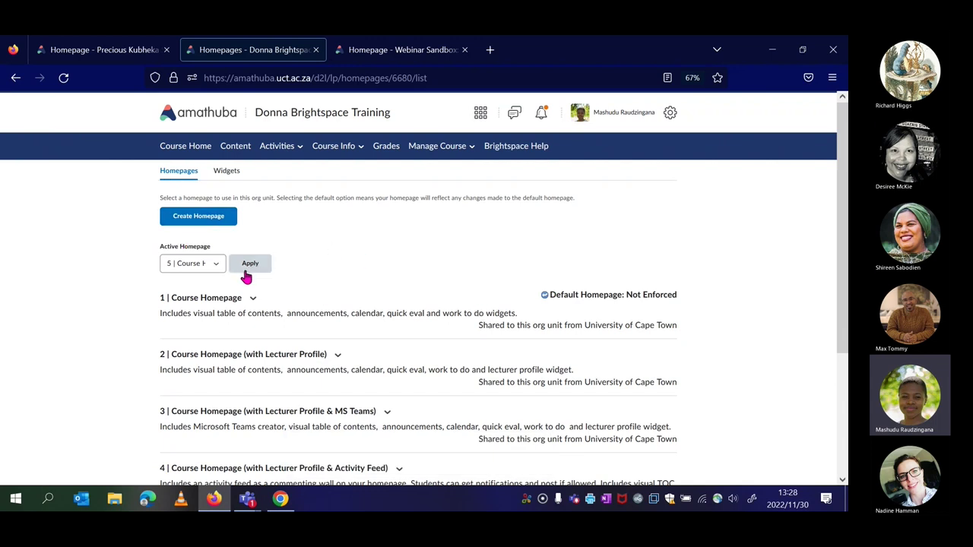
Step: Create a course team from the Microsoft Teams widget on the Brightspace Training homepage, without allowing learners to create private channels
left_click(186, 148)
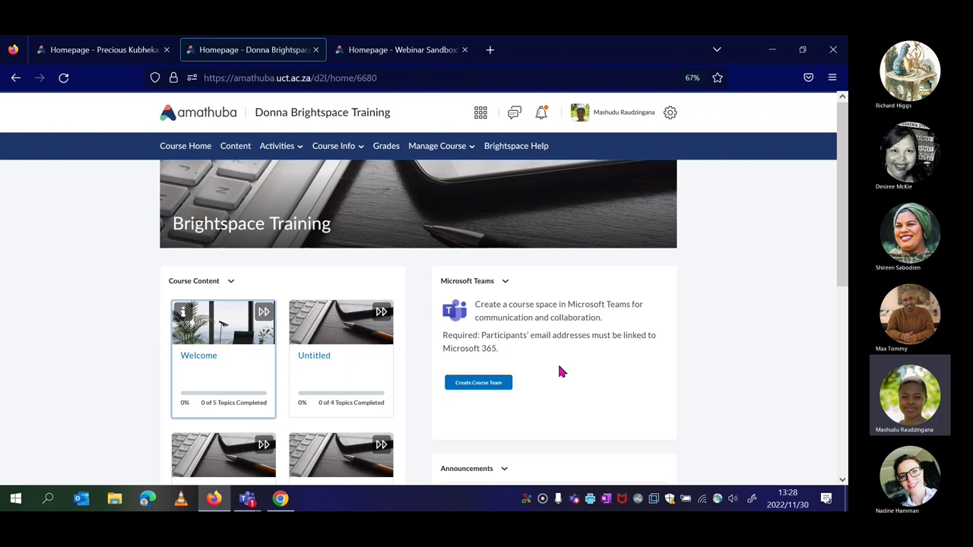
left_click(479, 389)
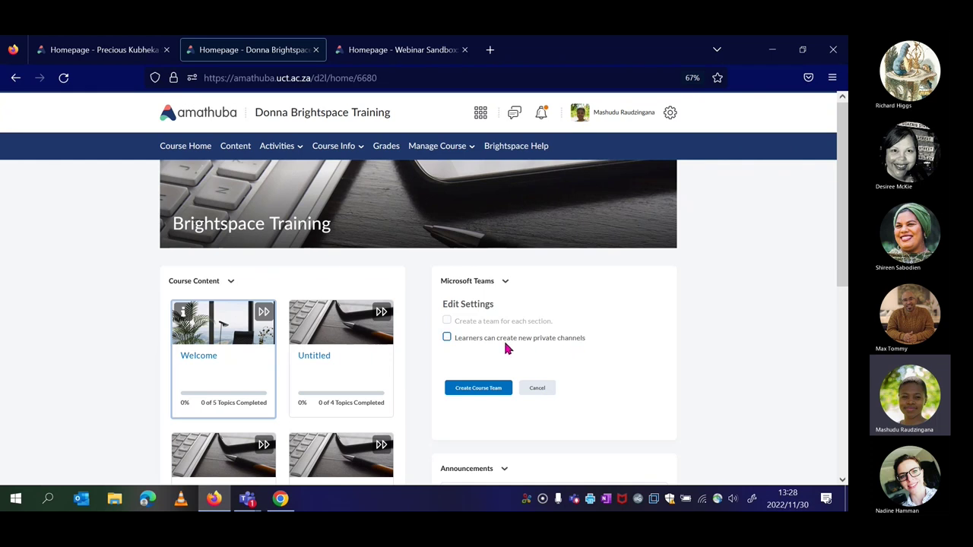
left_click(480, 392)
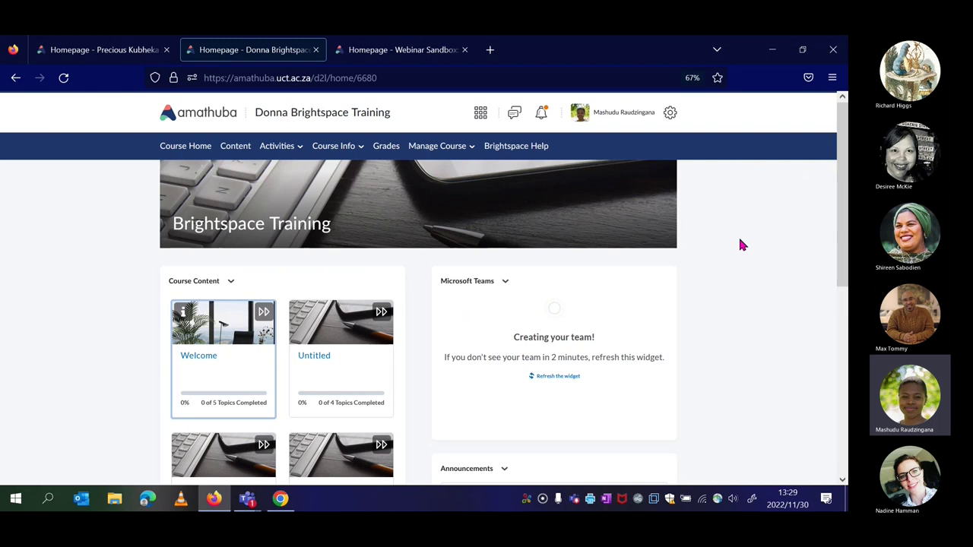
Step: Compare the Microsoft Teams widget on the first sandbox course's homepage with the one on the Brightspace Training homepage
left_click(80, 60)
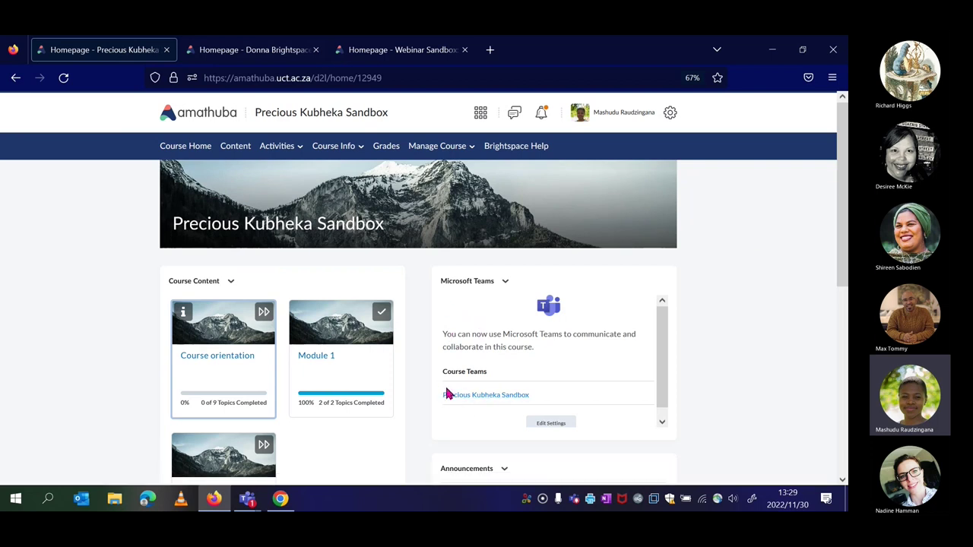
scroll(514, 341, "down", 1)
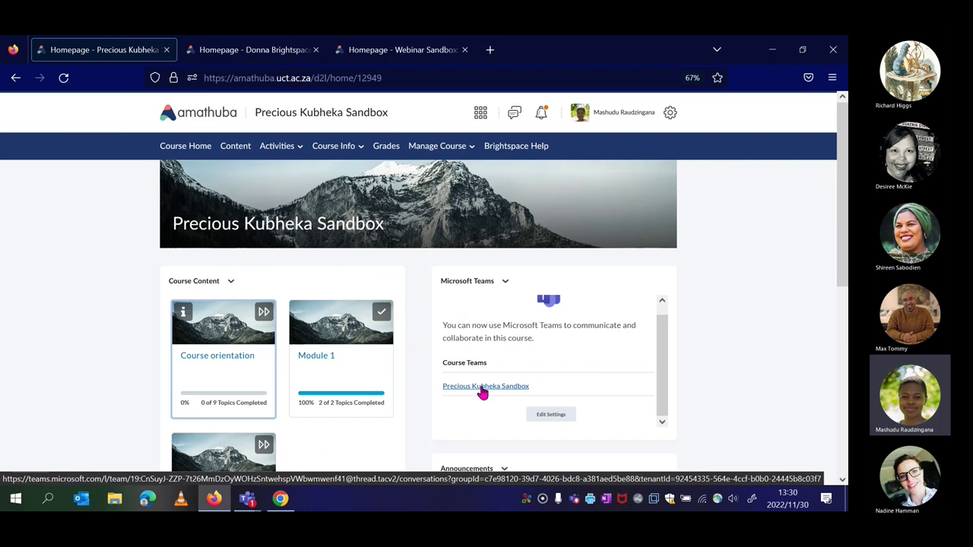
left_click(228, 49)
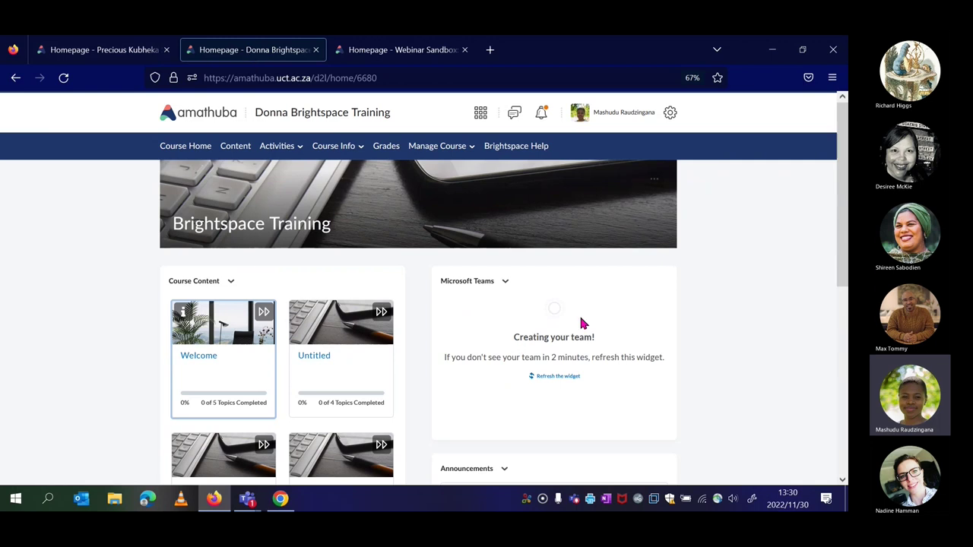
left_click(98, 52)
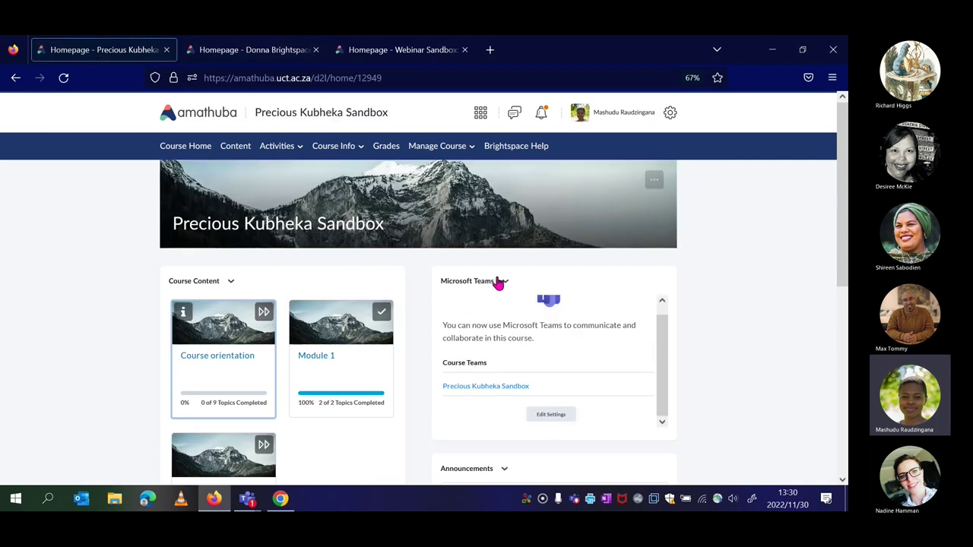
Step: Try opening the sandbox course's team link from its Microsoft Teams widget and close the launch page
left_click(485, 388)
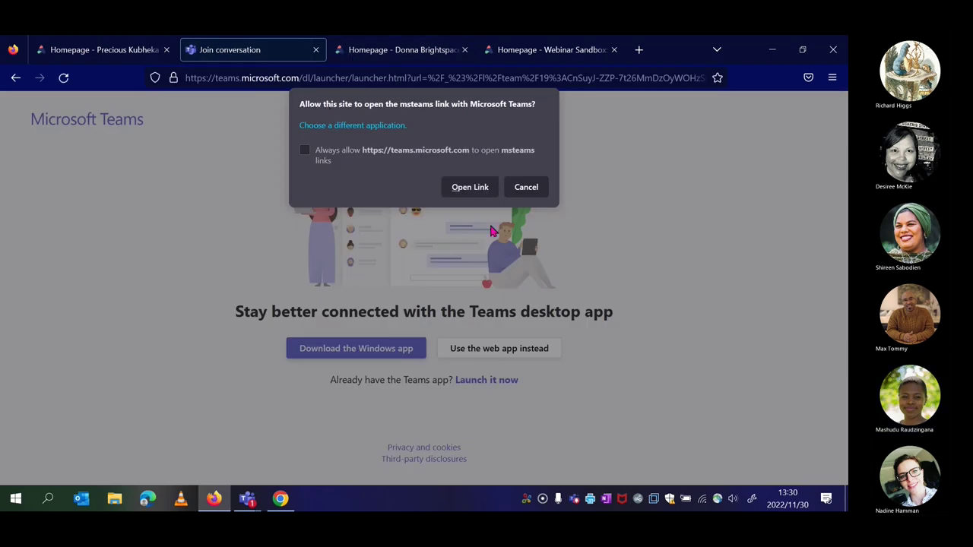
left_click(316, 50)
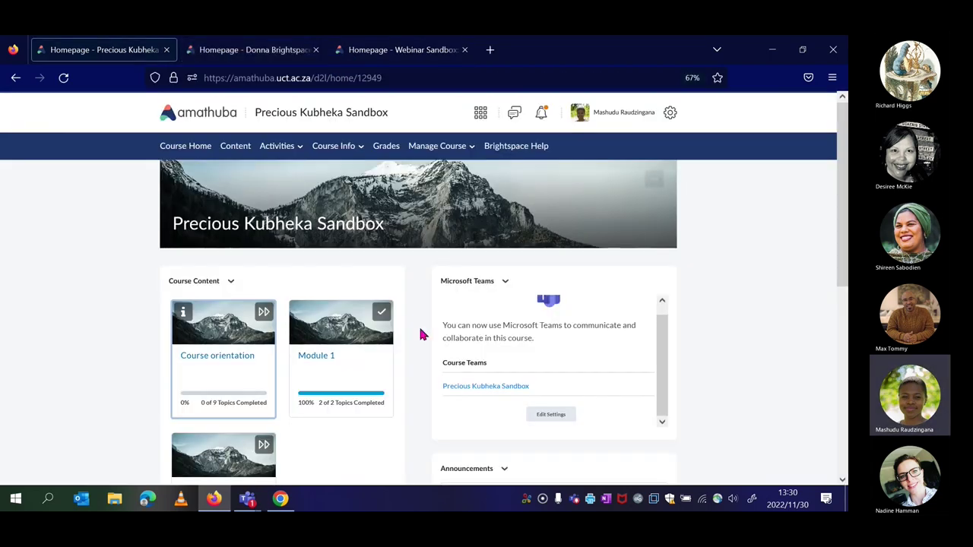
left_click(498, 385)
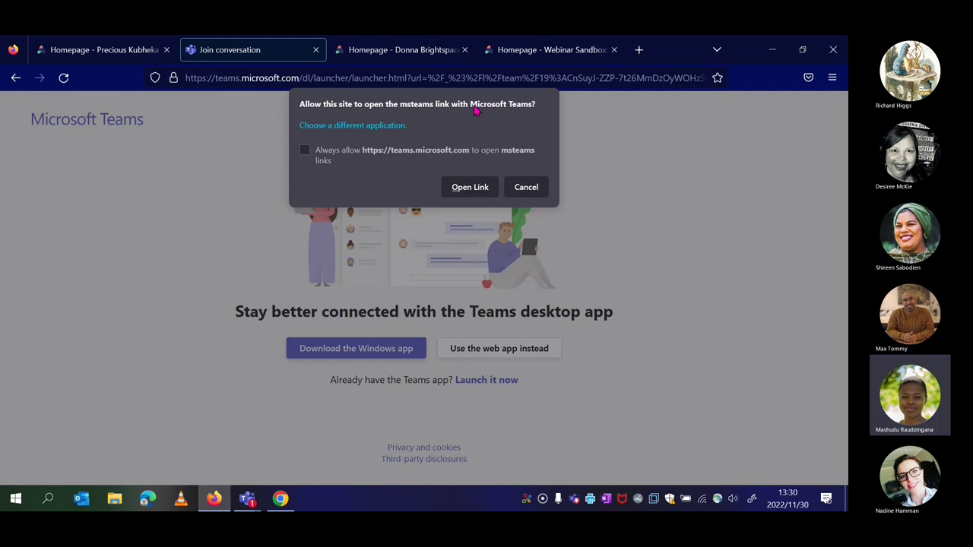
left_click(315, 54)
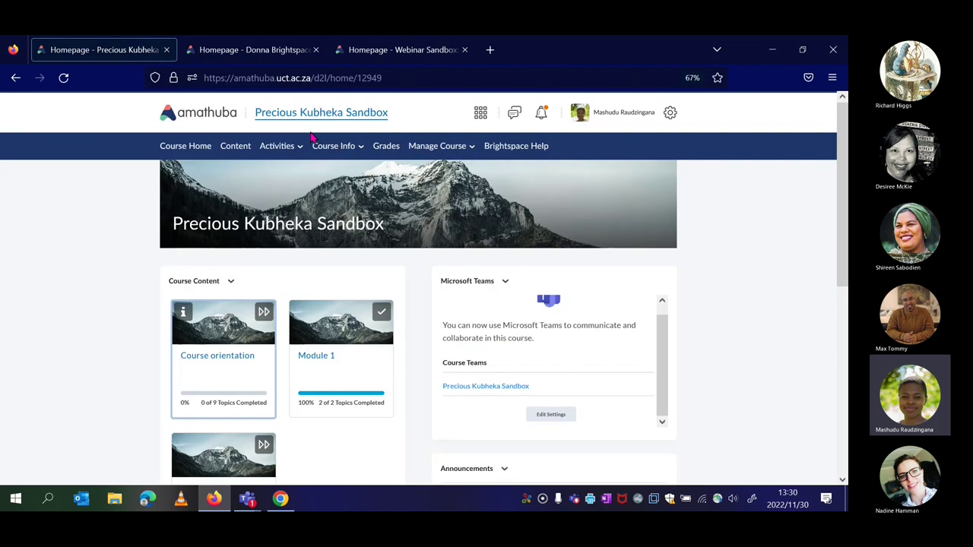
Step: Switch to Microsoft Teams and view the Brightspace page and posts of the sandbox team's General channel
mouse_move(247, 498)
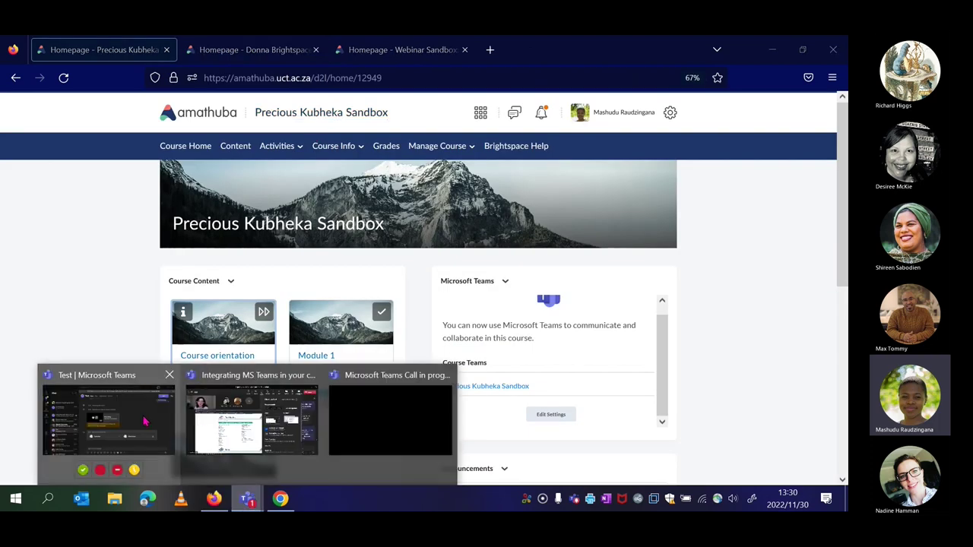
left_click(142, 418)
left_click(23, 161)
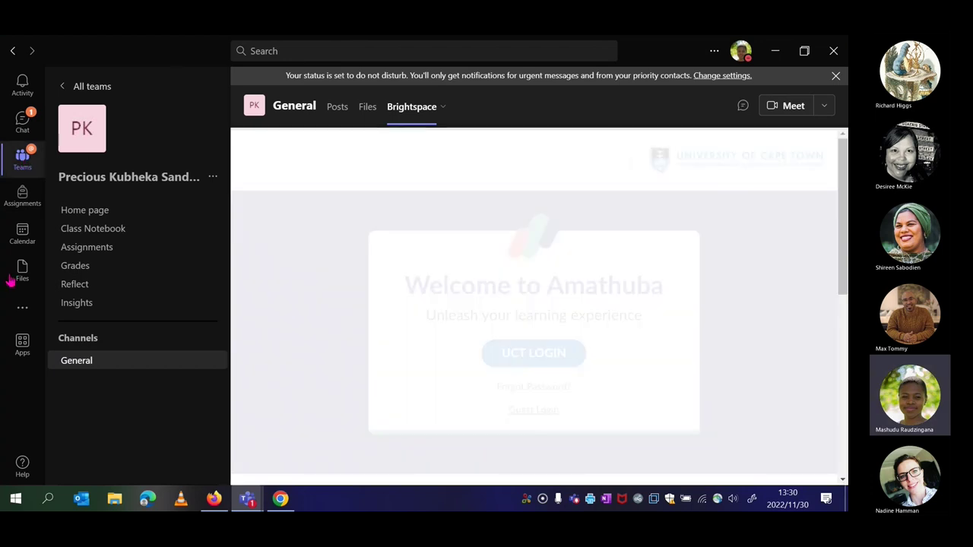
left_click(337, 108)
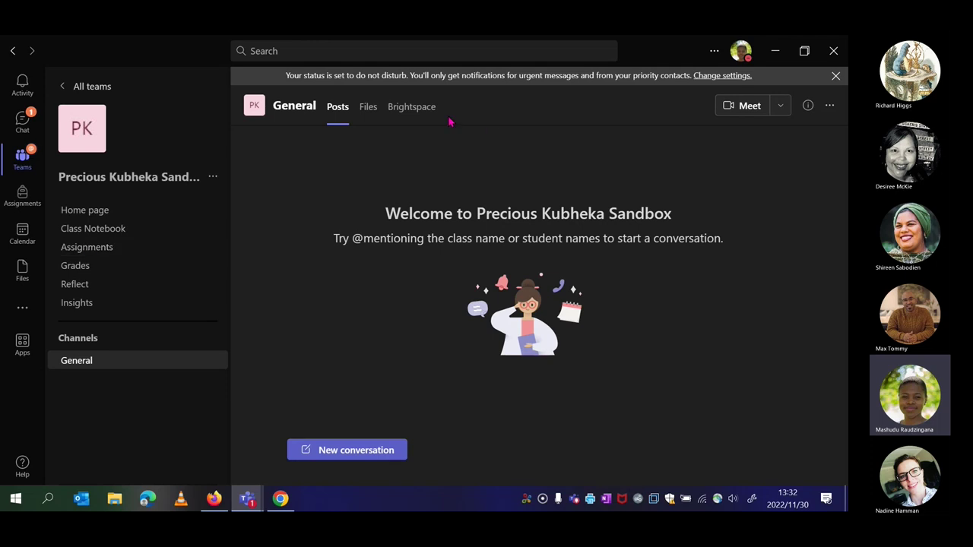
Step: Open the sandbox team's management page in Microsoft Teams and examine its owners, members and guests
left_click(215, 501)
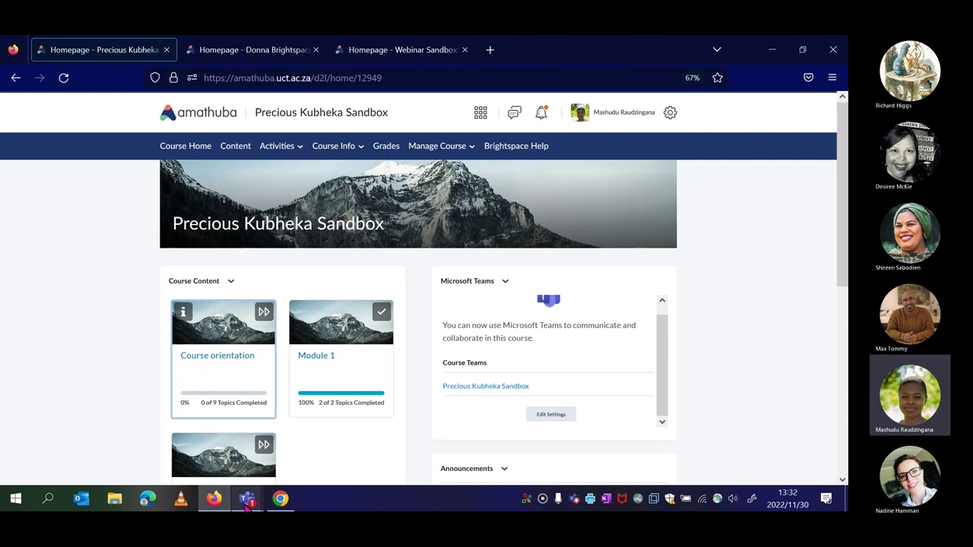
mouse_move(254, 483)
left_click(114, 418)
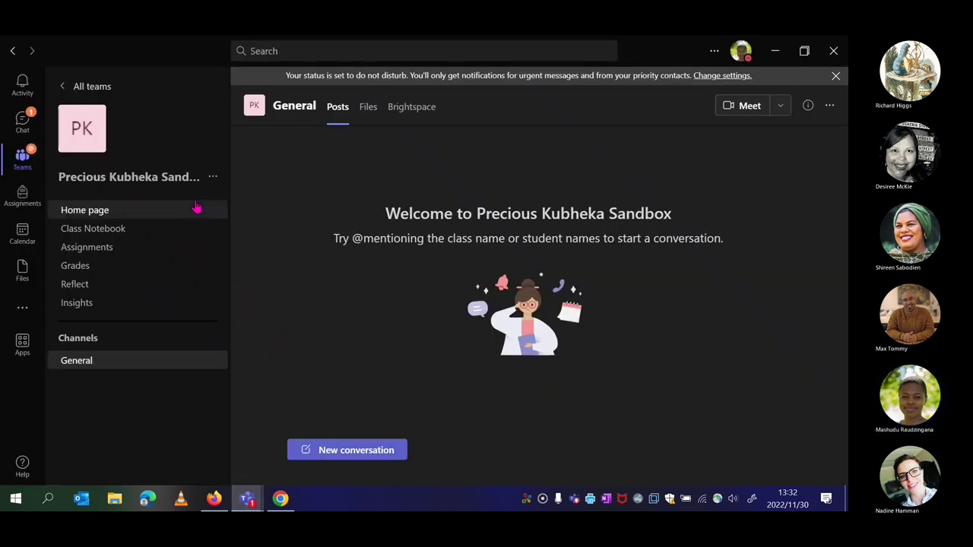
left_click(215, 179)
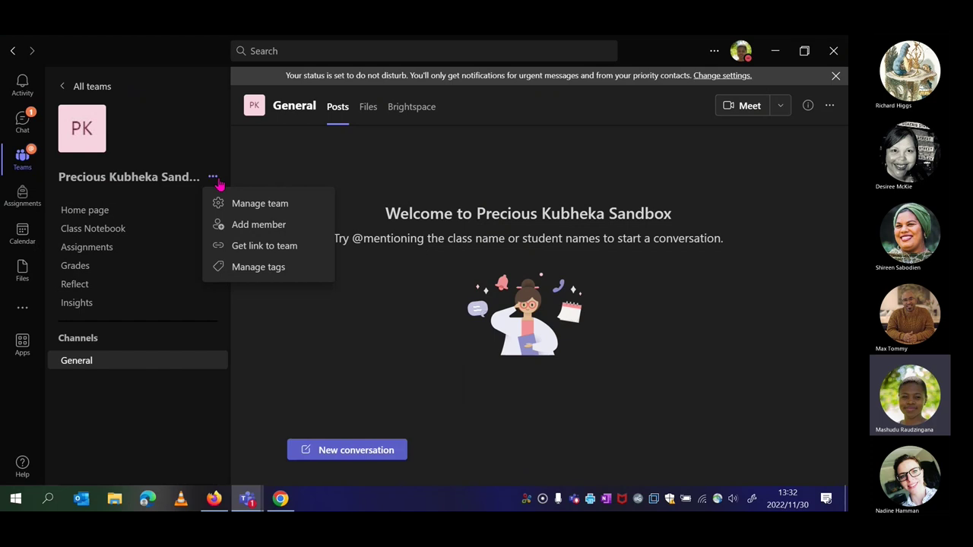
left_click(259, 203)
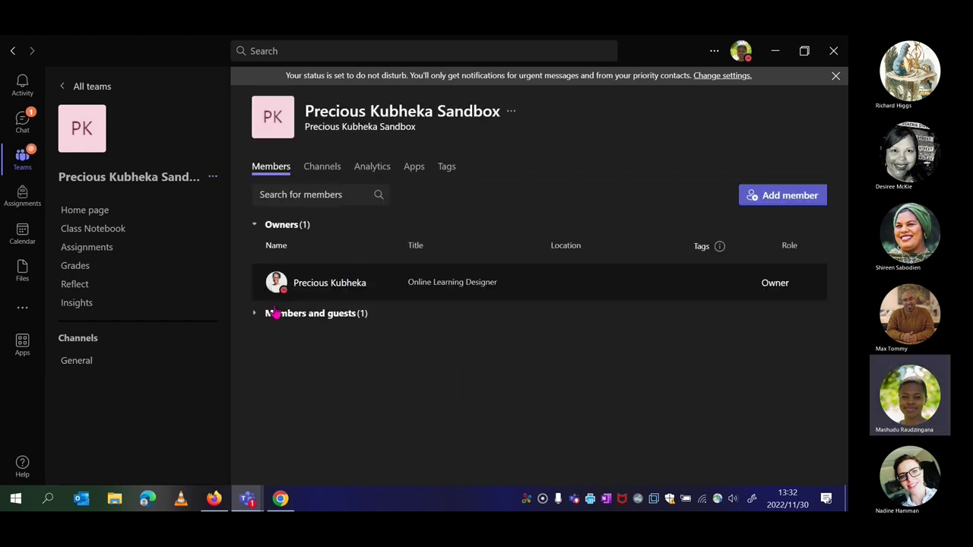
left_click(278, 320)
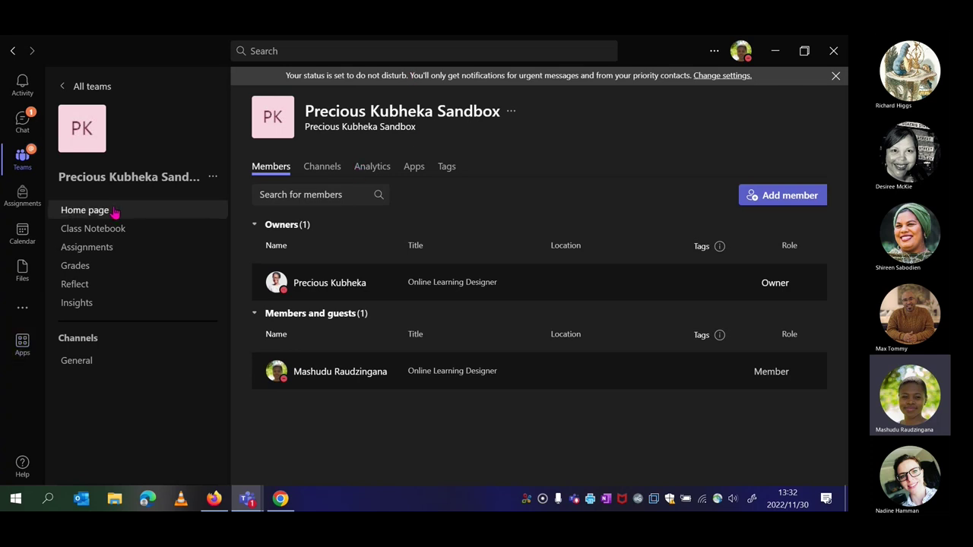
Step: Open the Brightspace Training team from its homepage's Microsoft Teams widget in Firefox and request to join it in Teams
left_click(213, 499)
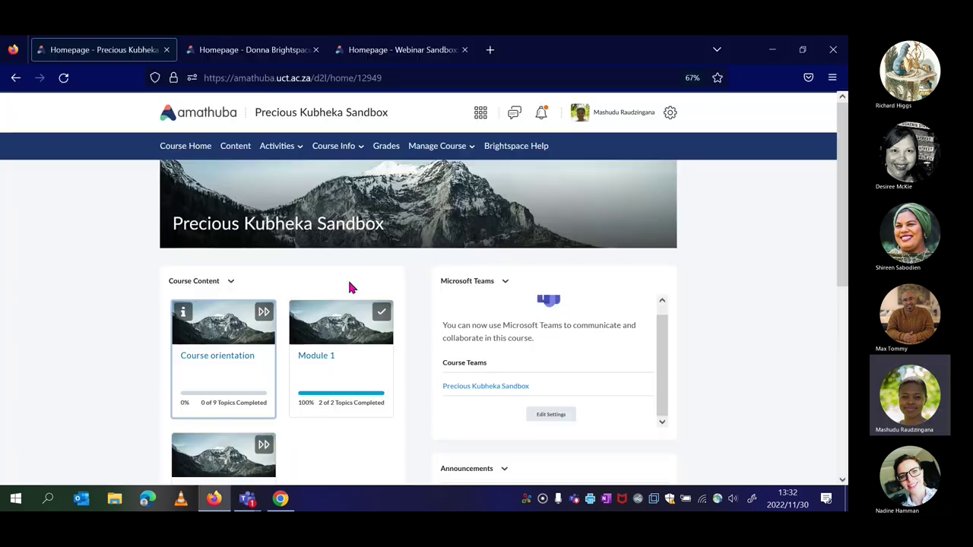
left_click(251, 50)
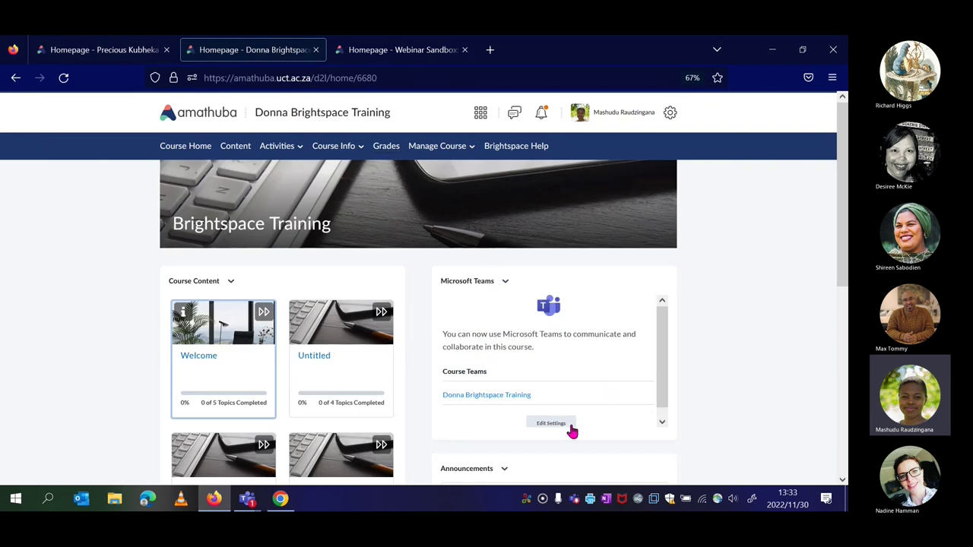
scroll(551, 323, "down", 1)
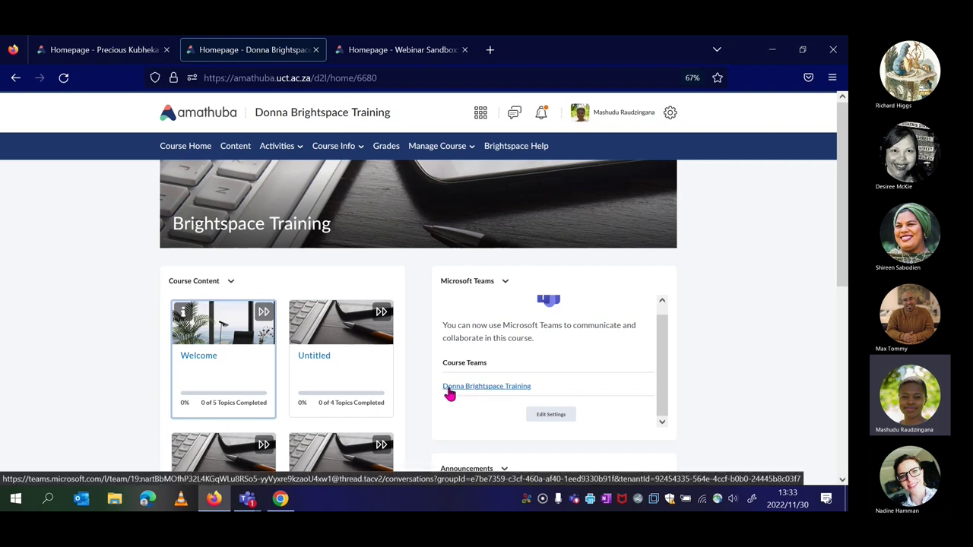
left_click(491, 388)
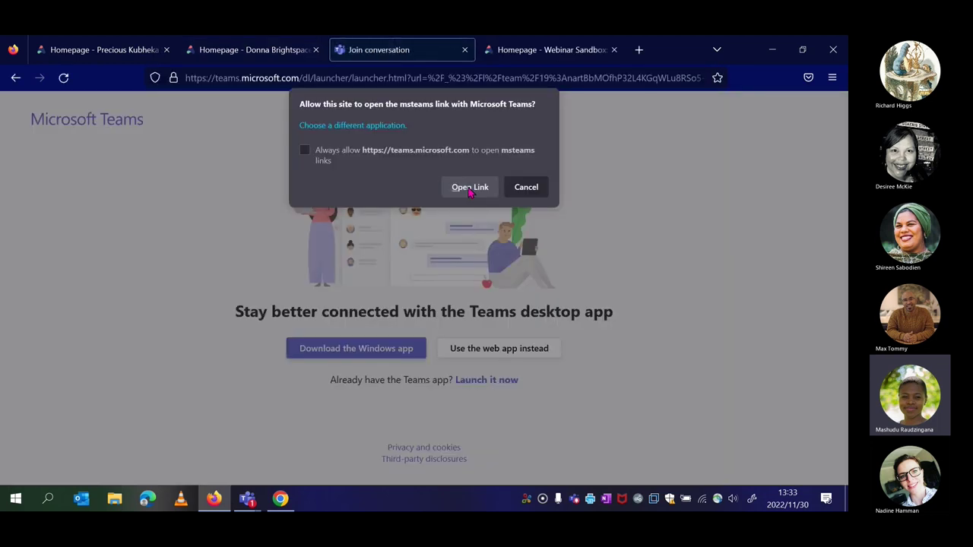
left_click(479, 190)
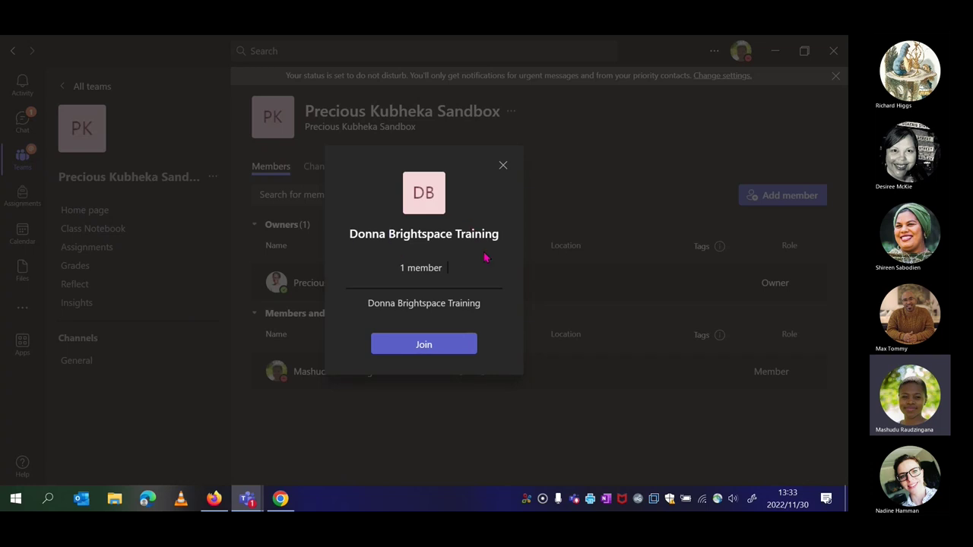
left_click(425, 350)
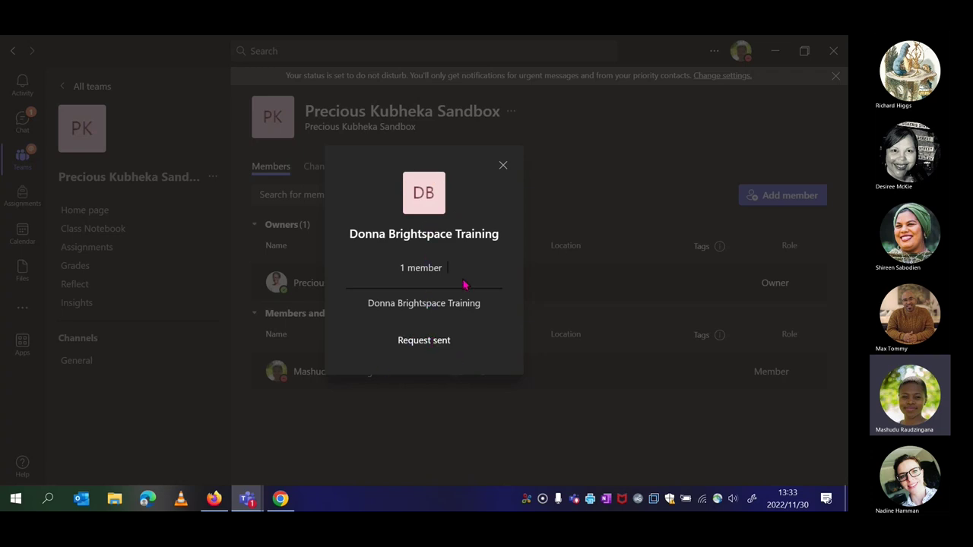
left_click(505, 167)
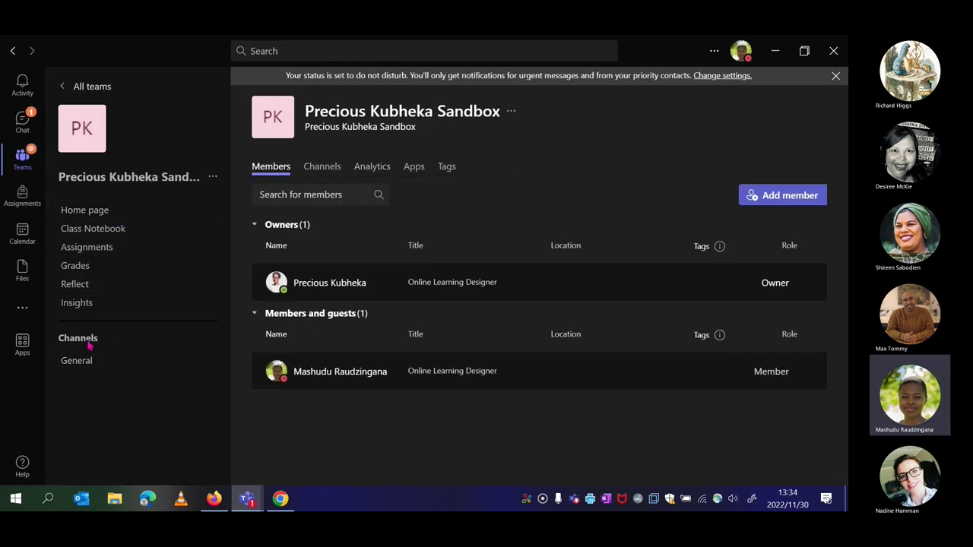
Step: Dismiss the status notice and view the Brightspace page in the sandbox team's General channel
left_click(146, 361)
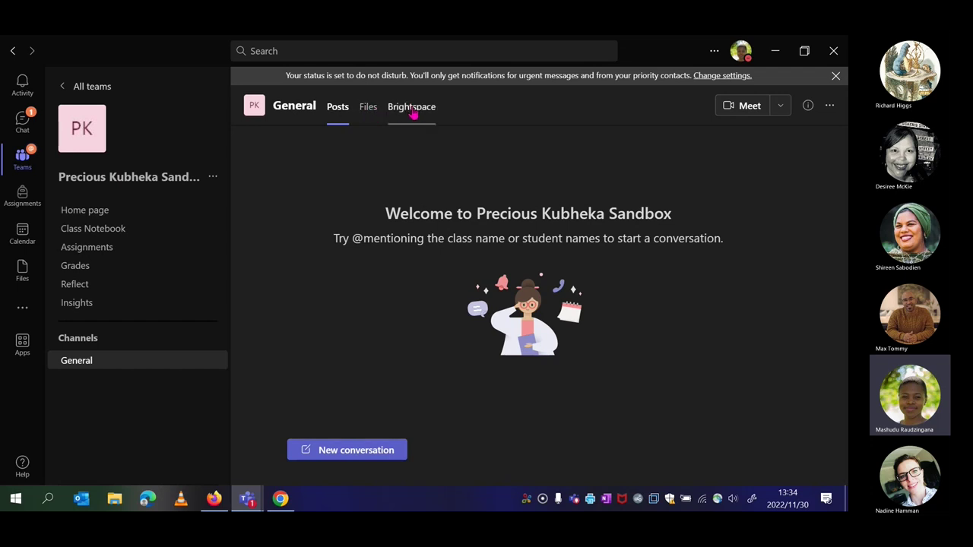
left_click(835, 75)
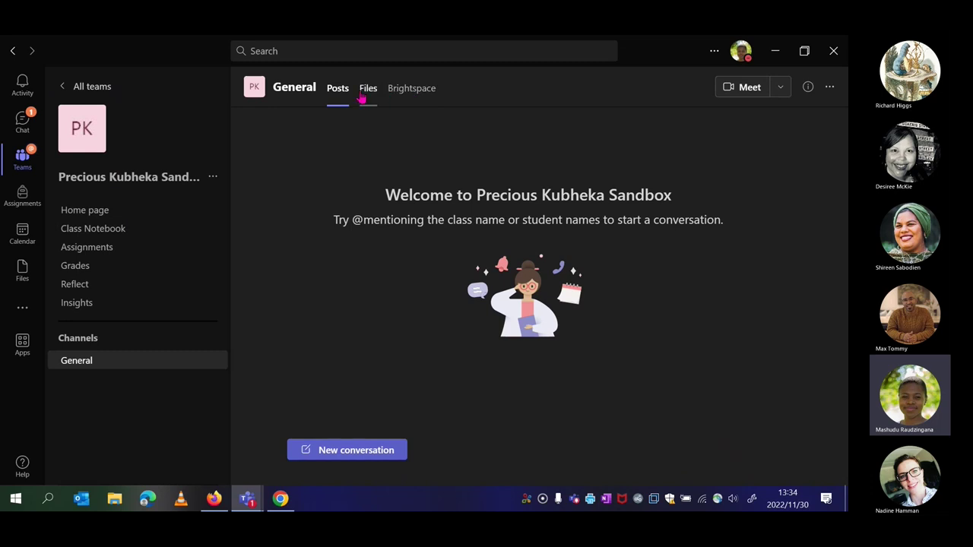
left_click(411, 93)
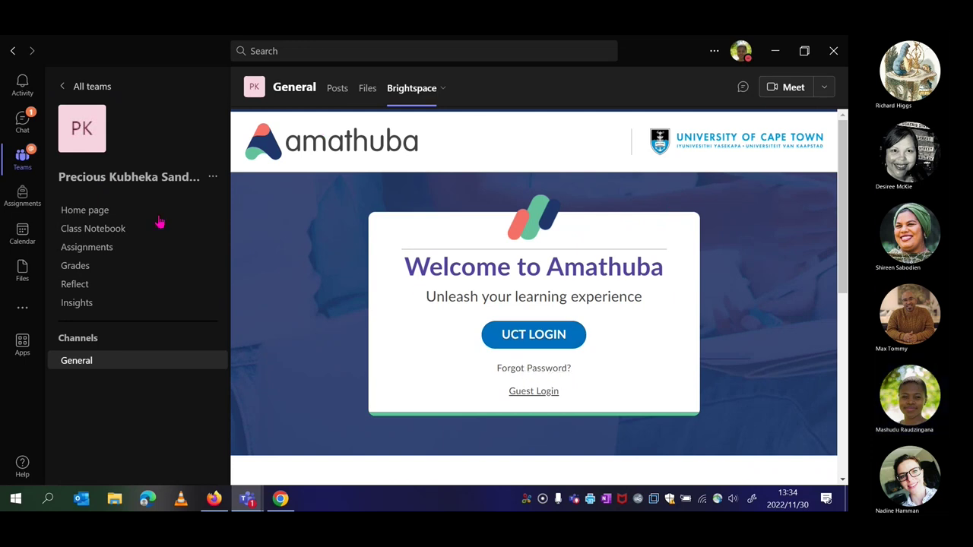
Step: Look through the sandbox team's Home page, Class Notebook, Assignments, Grades, Reflect and Insights sections
left_click(100, 217)
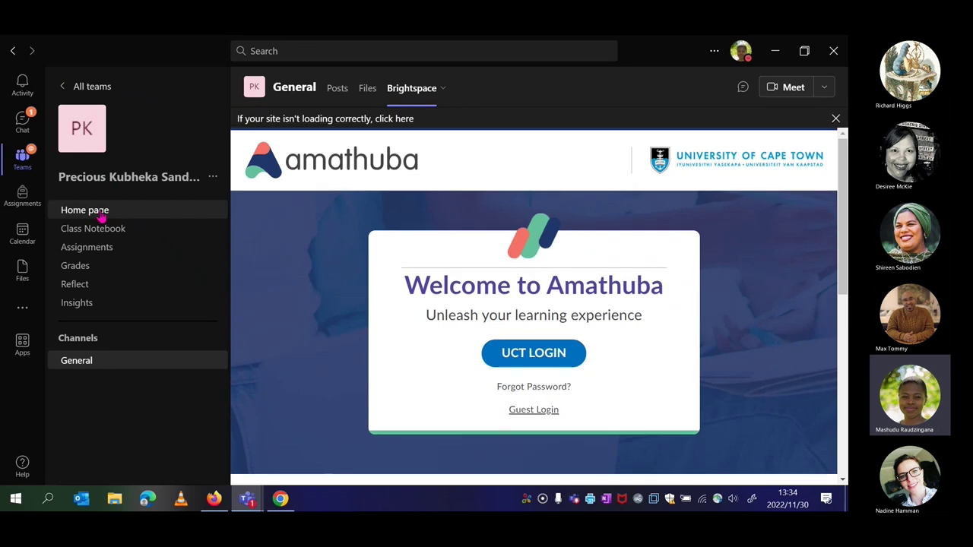
left_click(118, 236)
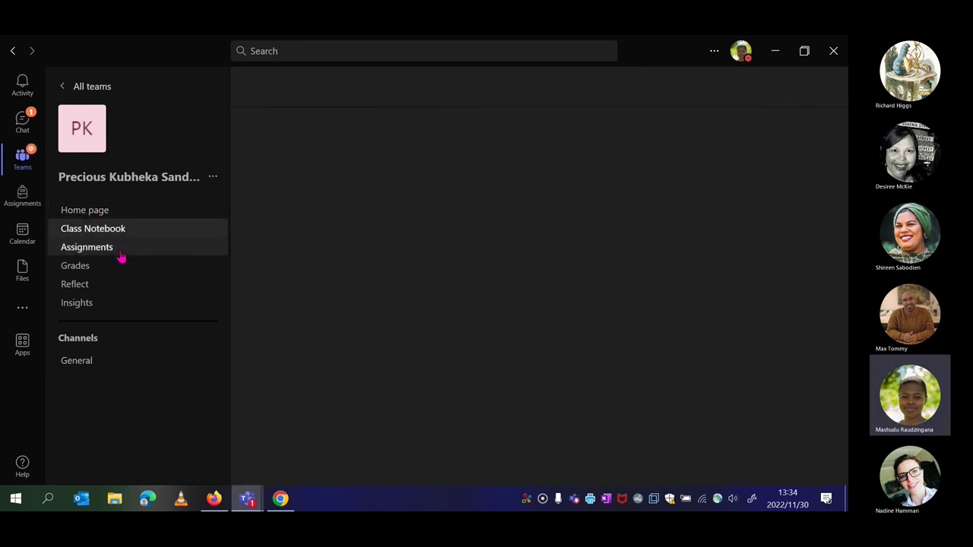
left_click(117, 257)
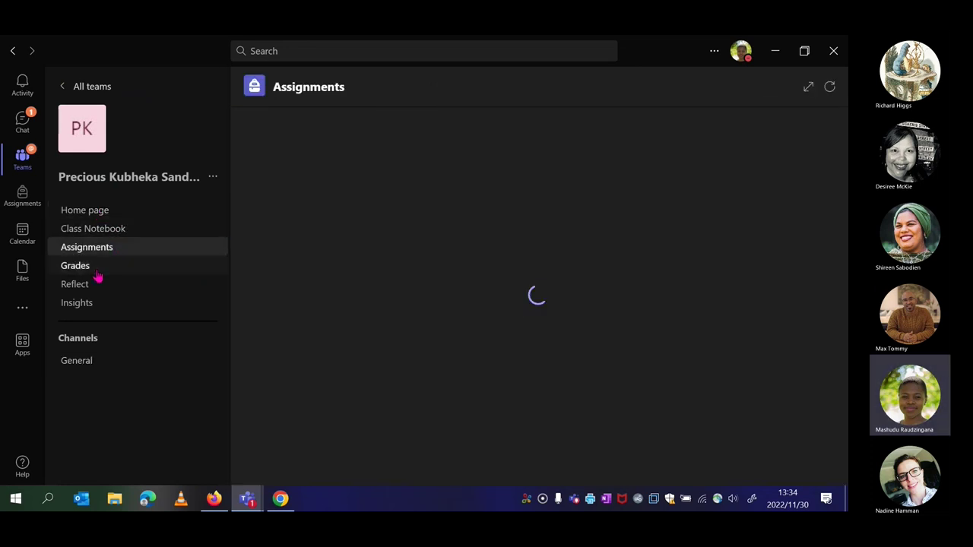
left_click(95, 272)
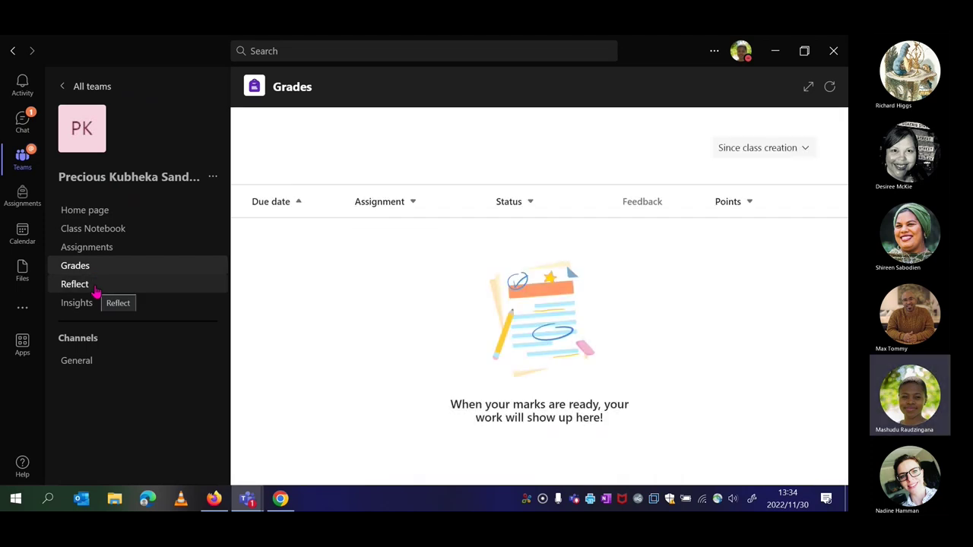
left_click(95, 290)
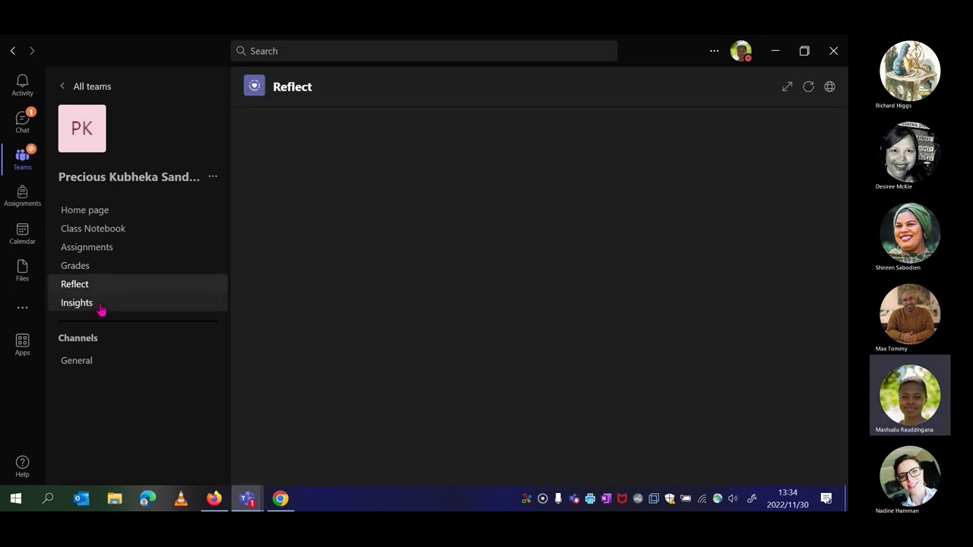
left_click(101, 308)
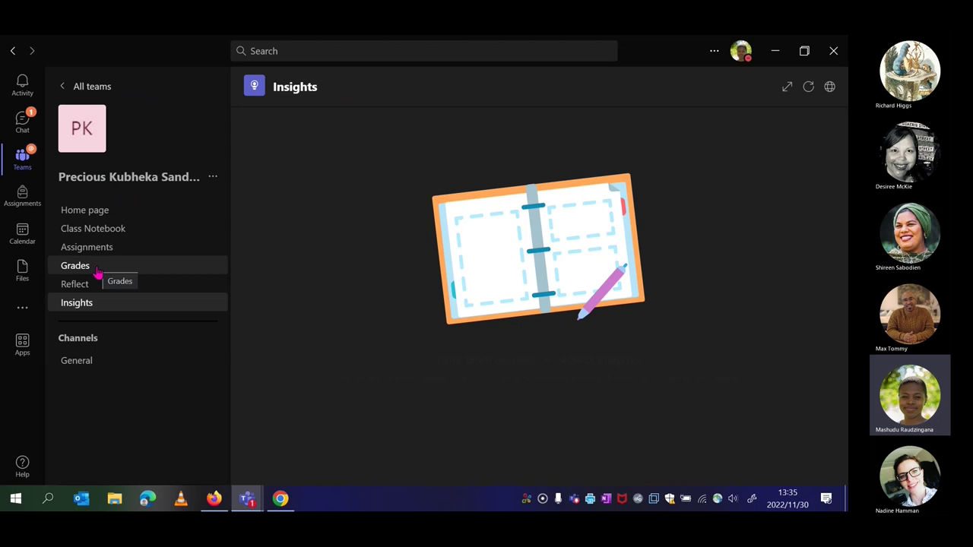
Step: View the sandbox team's Grades section, Home page and General channel posts
left_click(97, 271)
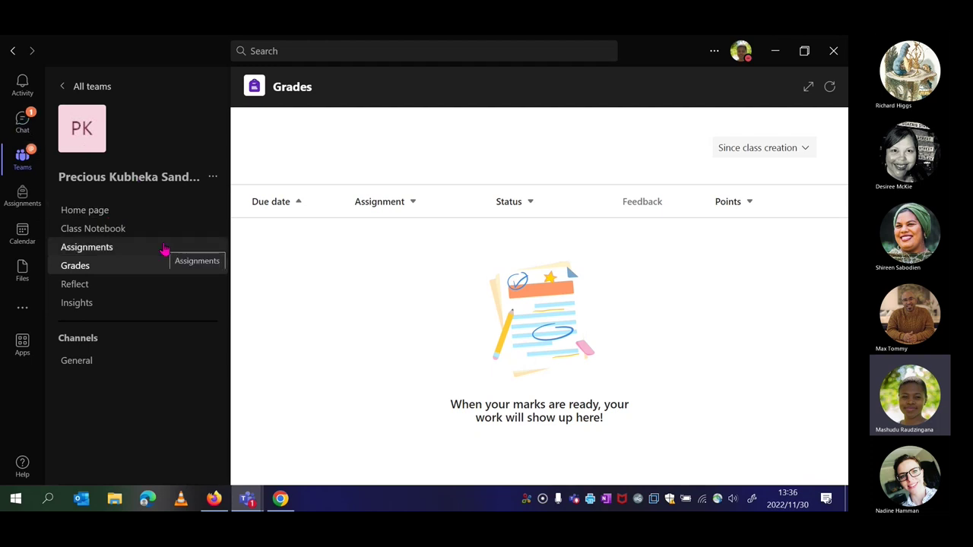
left_click(106, 212)
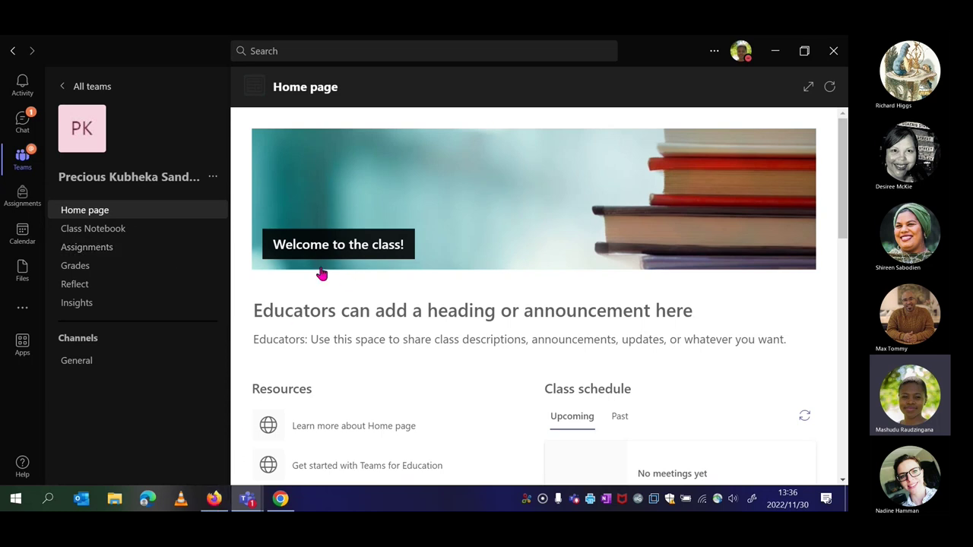
left_click(76, 360)
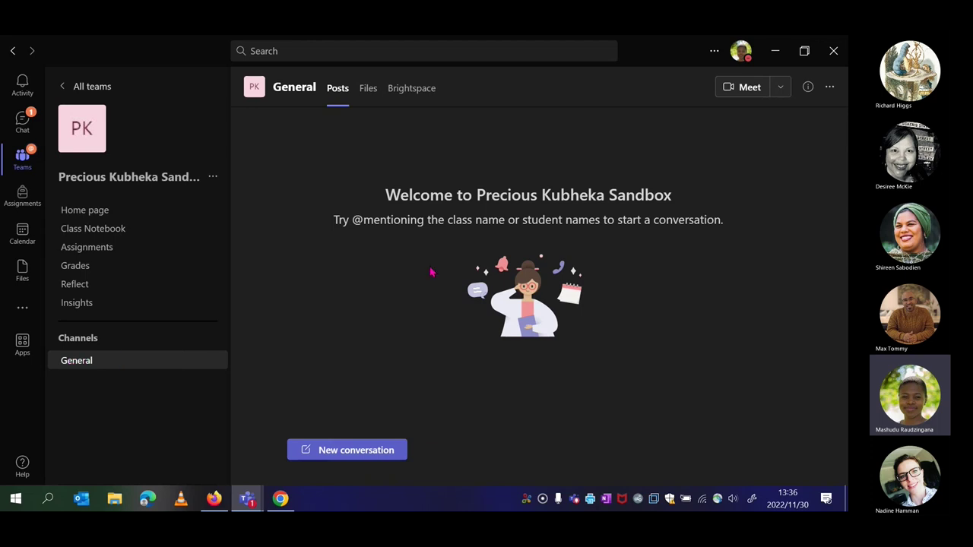
Step: Examine the General channel's meeting options and its scheduling form, closing the form without sending a meeting
left_click(784, 88)
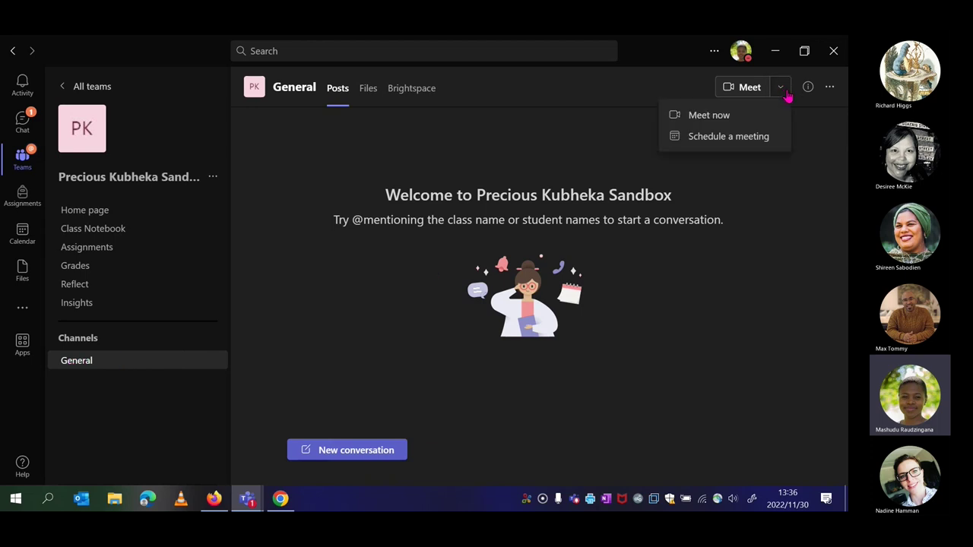
left_click(750, 144)
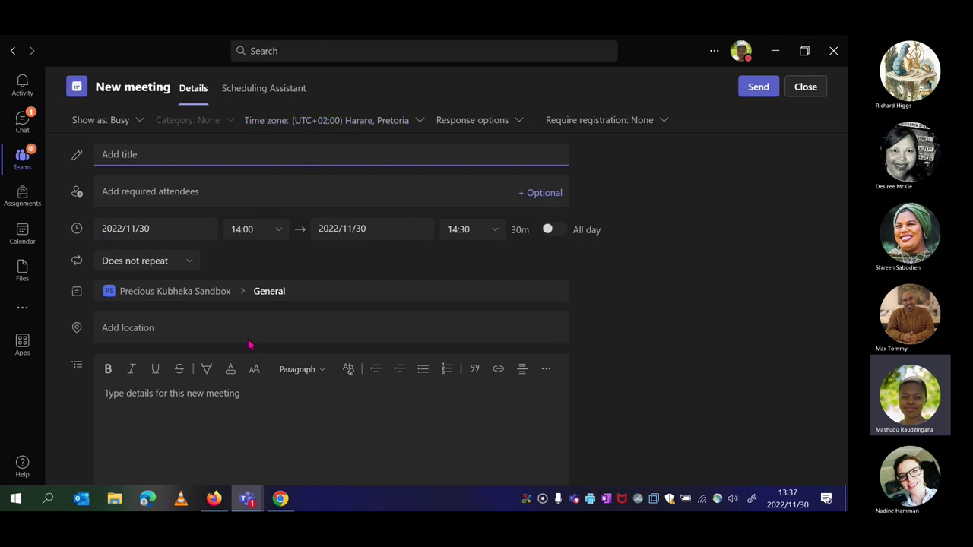
left_click(807, 93)
left_click(780, 88)
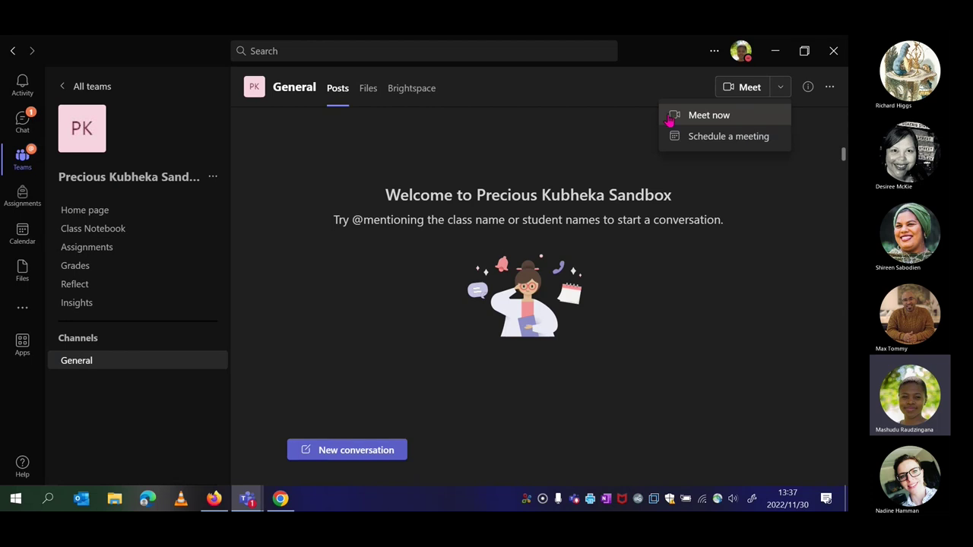
left_click(530, 122)
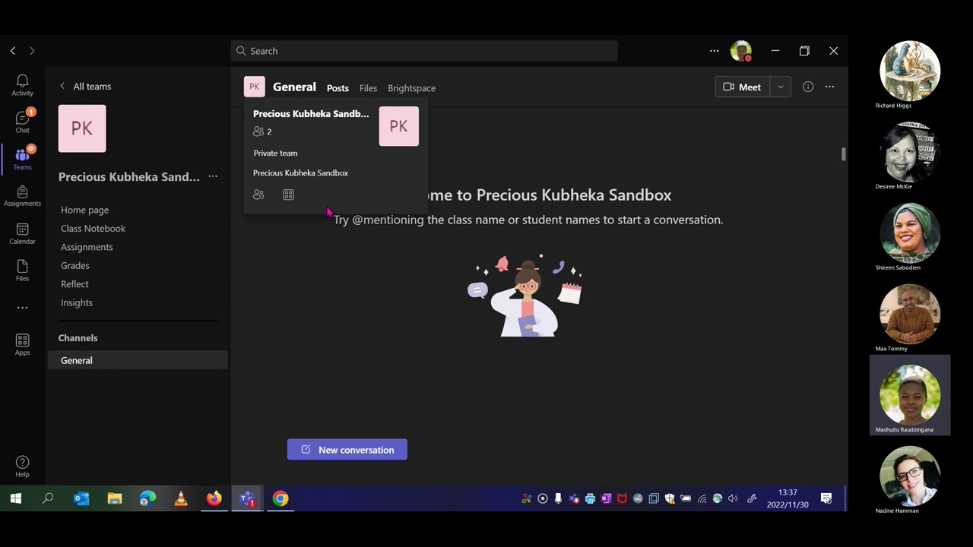
Step: Switch to Firefox and look over the Brightspace Training course homepage, including its course content and Microsoft Teams widget
left_click(214, 500)
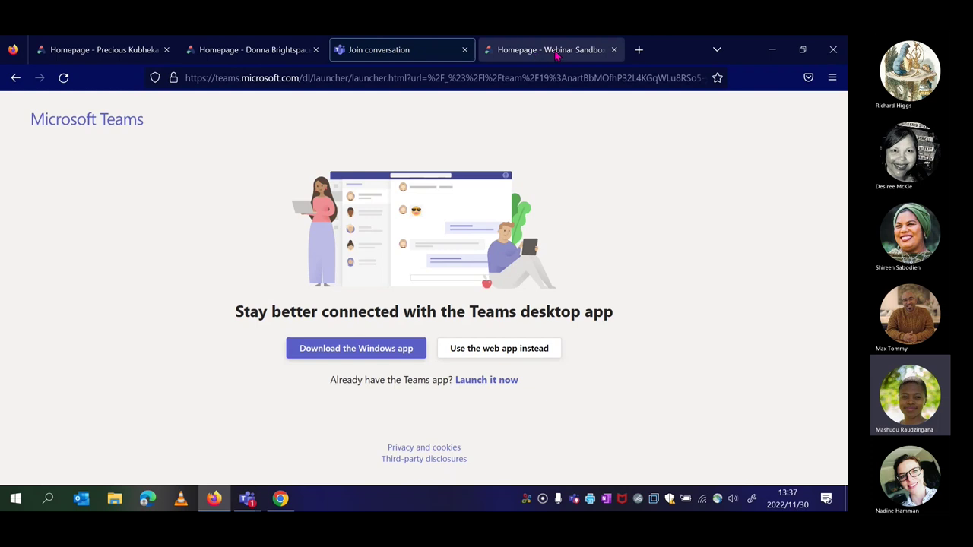
left_click(279, 53)
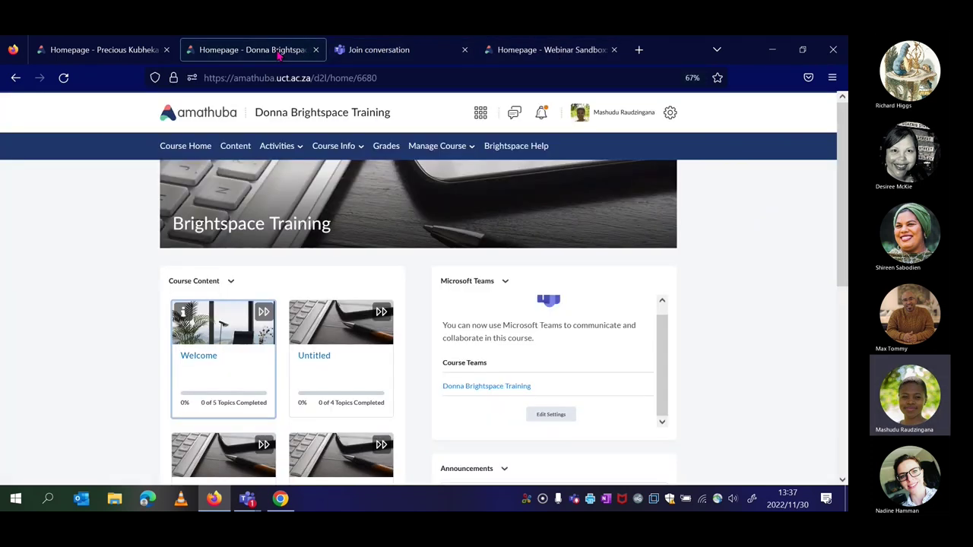
scroll(365, 210, "down", 1)
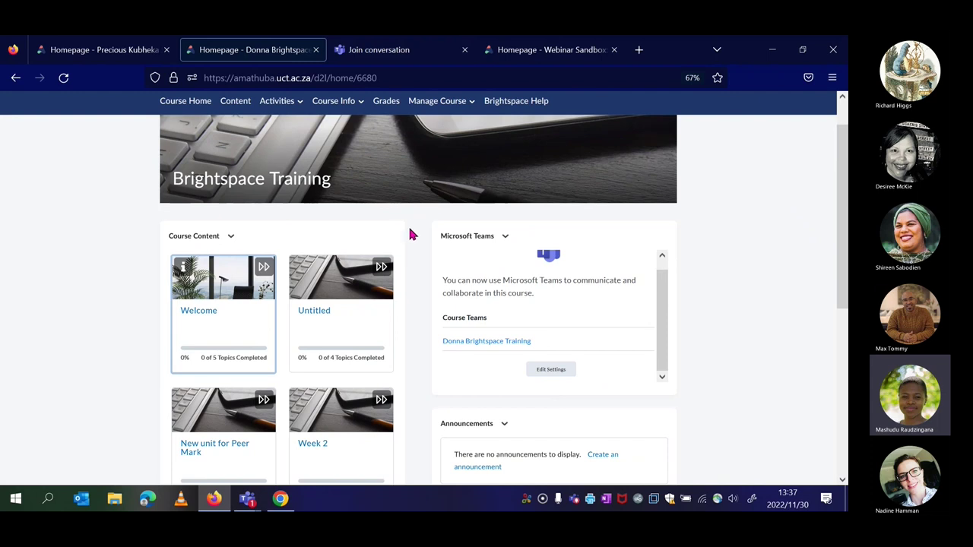
scroll(413, 257, "down", 2)
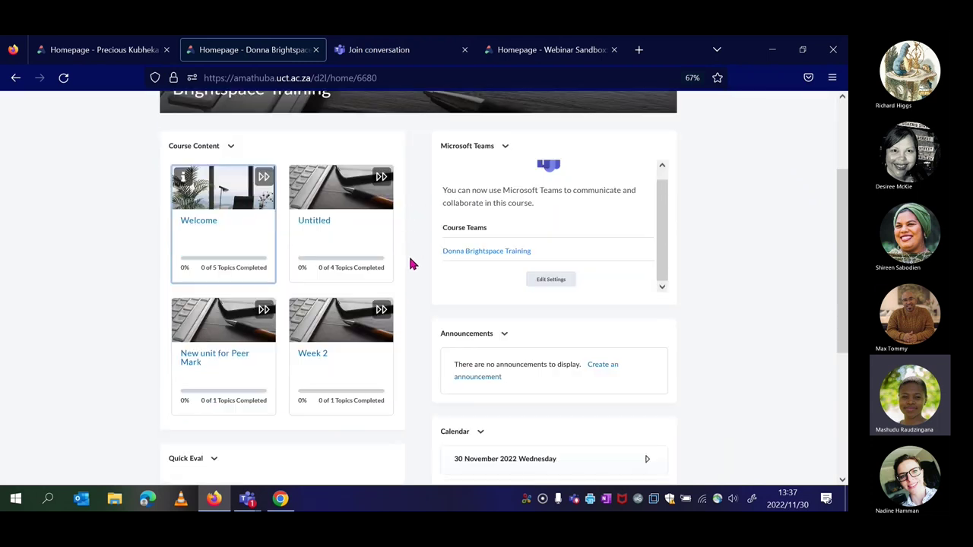
scroll(411, 266, "down", 2)
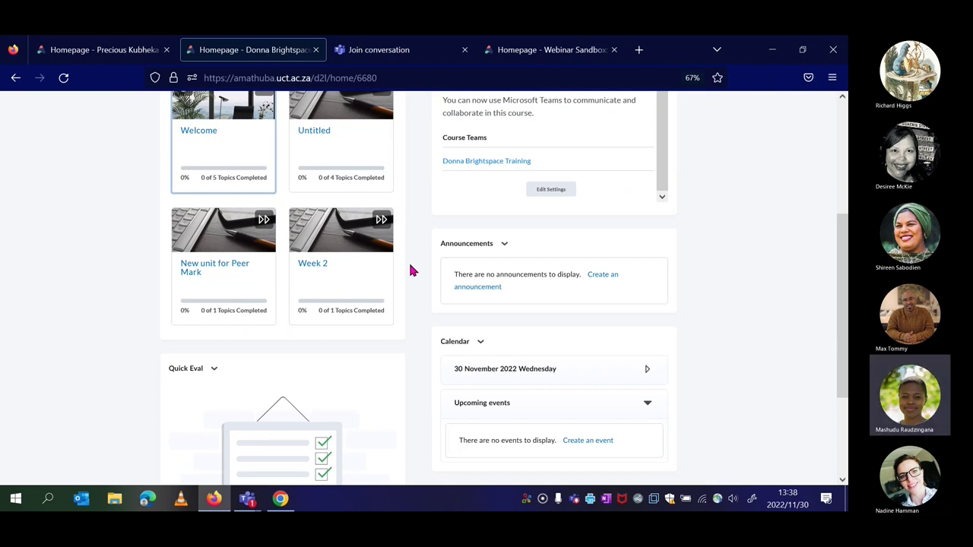
scroll(424, 282, "up", 2)
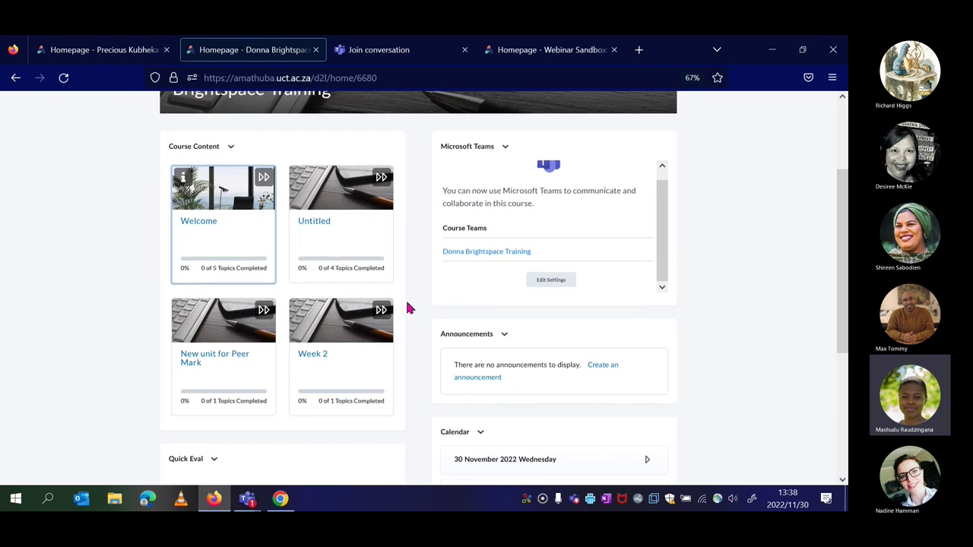
scroll(405, 306, "up", 2)
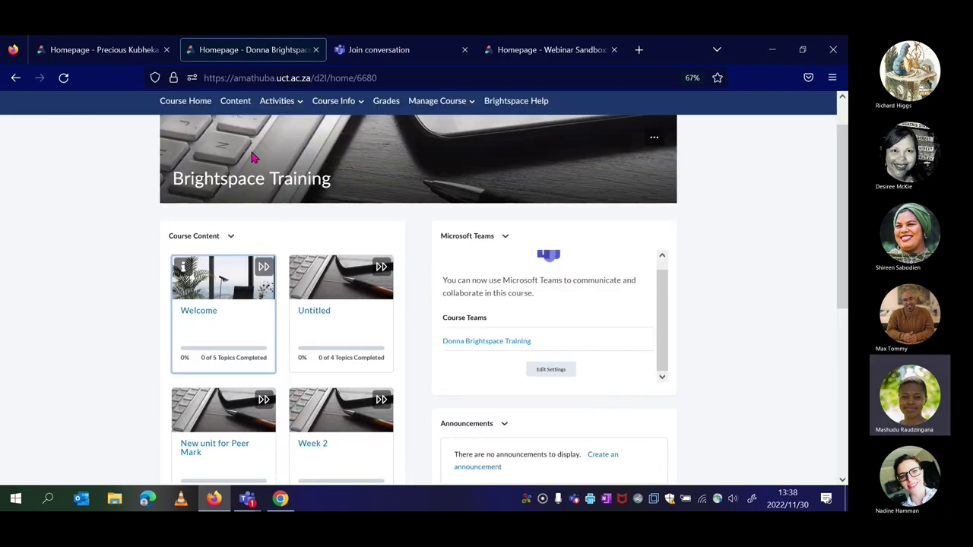
scroll(202, 171, "up", 1)
scroll(254, 165, "down", 3)
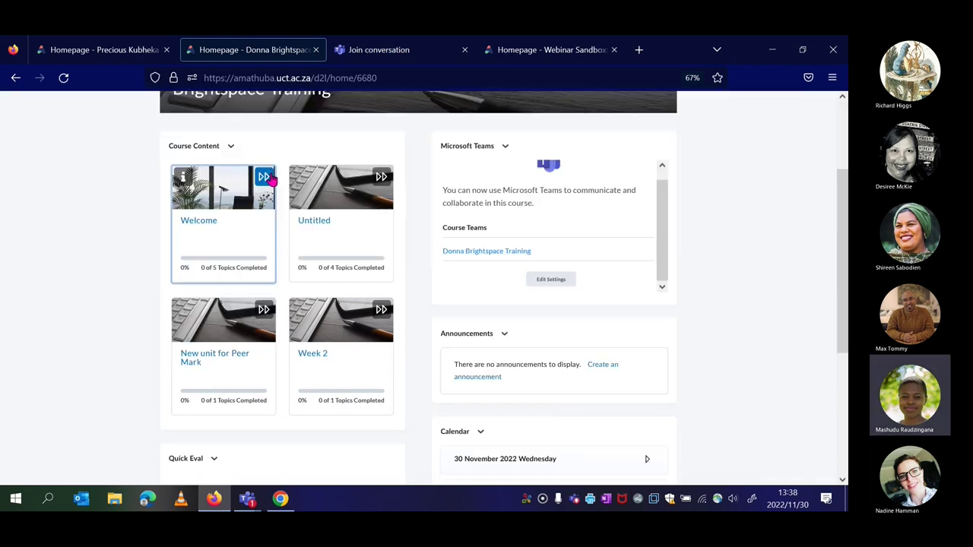
Step: Create a new HTML document in the Week 2 unit and name it MS Teams Test
left_click(316, 358)
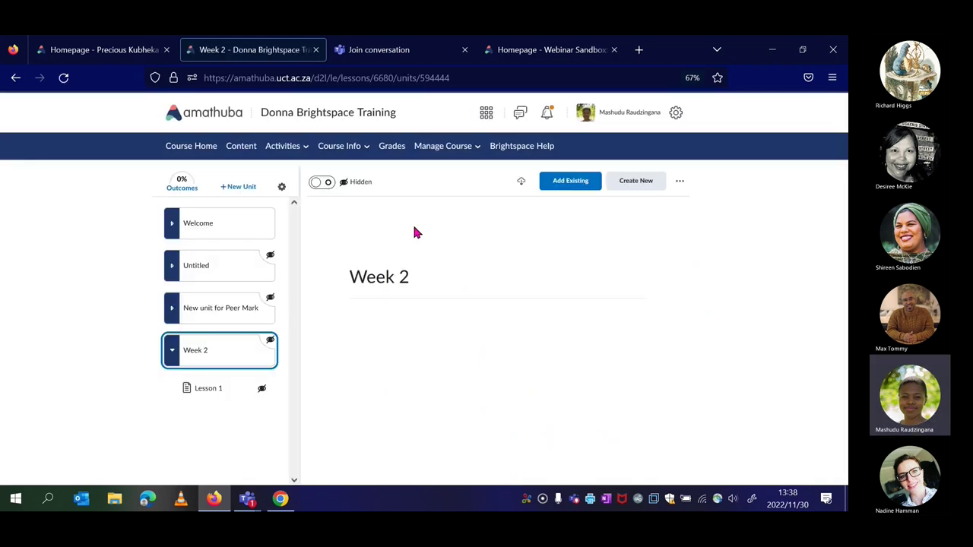
left_click(650, 185)
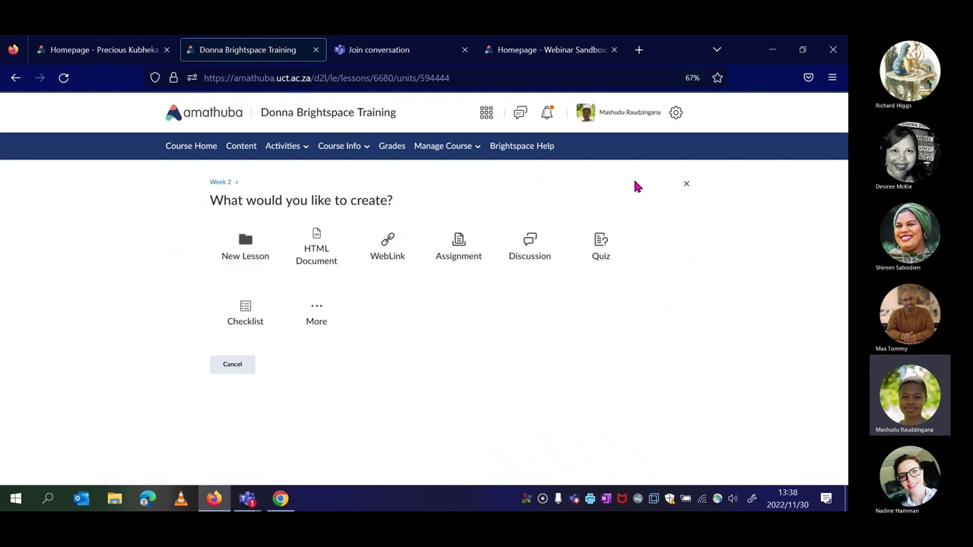
left_click(317, 247)
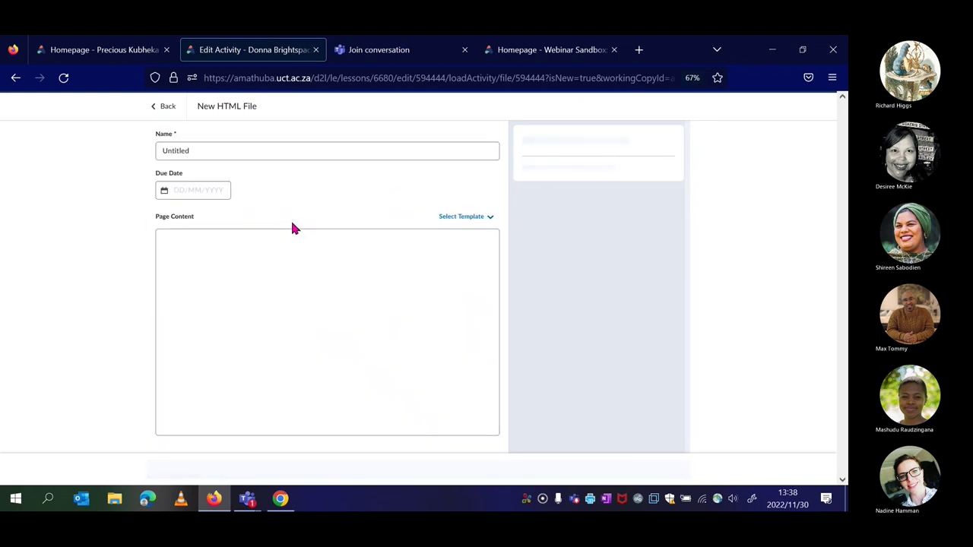
double_click(221, 150)
key("BackSpace")
type("MS Teams Test")
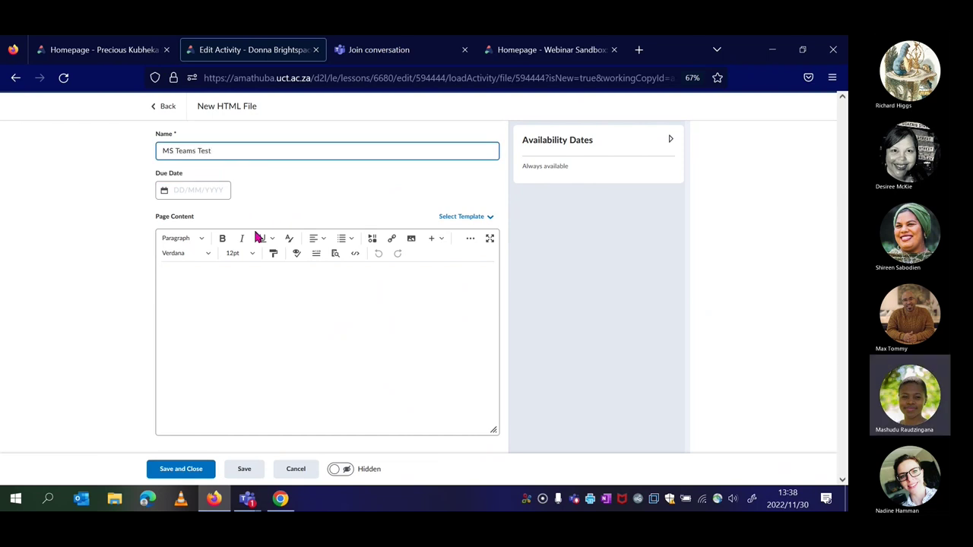
Step: Start an MS Teams Meeting quicklink on a new line of the page content and sign in to Microsoft Teams
left_click(336, 283)
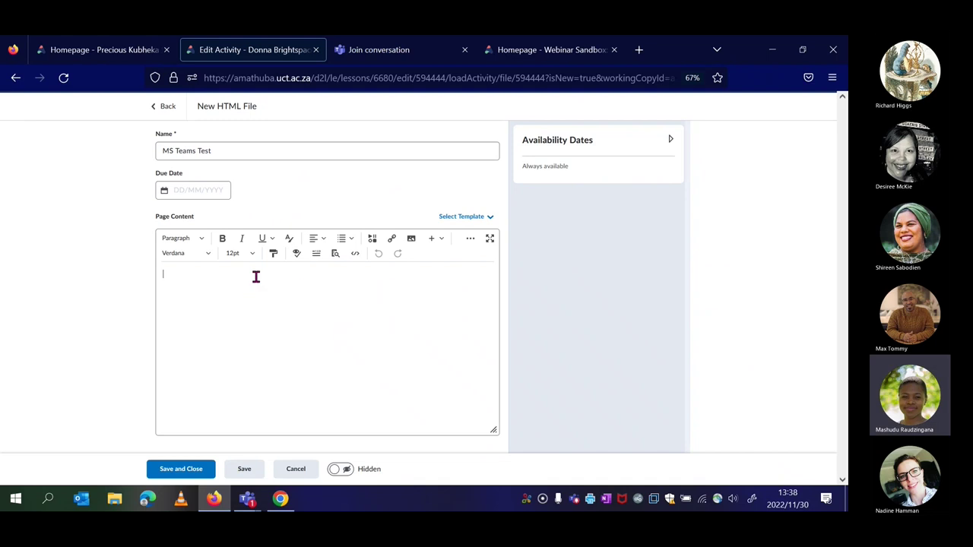
key("Return")
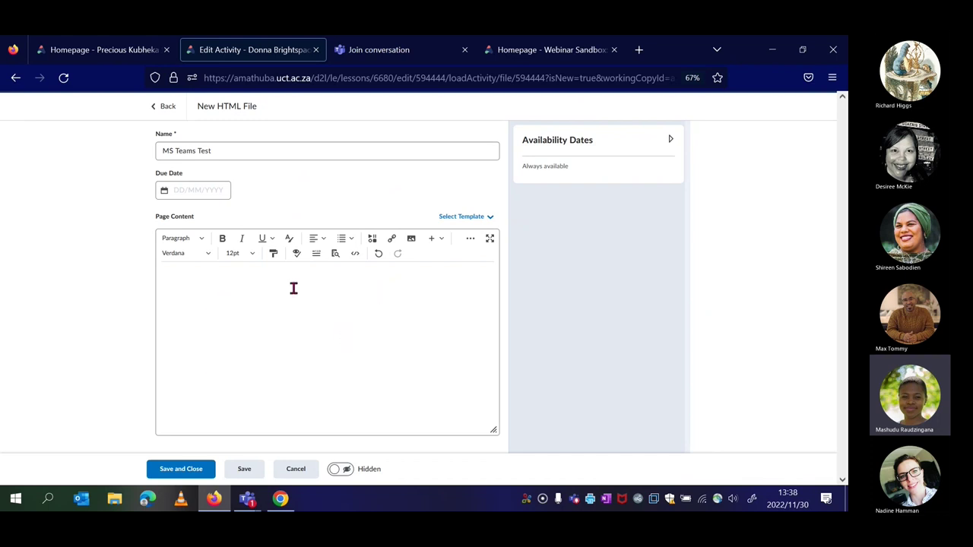
left_click(392, 241)
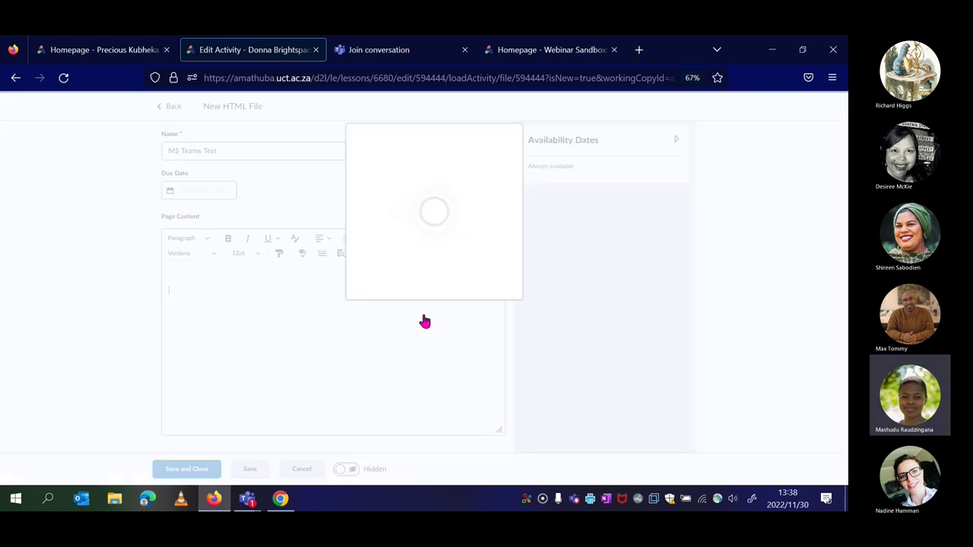
scroll(428, 273, "down", 1)
scroll(428, 275, "up", 1)
scroll(428, 275, "down", 6)
scroll(428, 275, "down", 3)
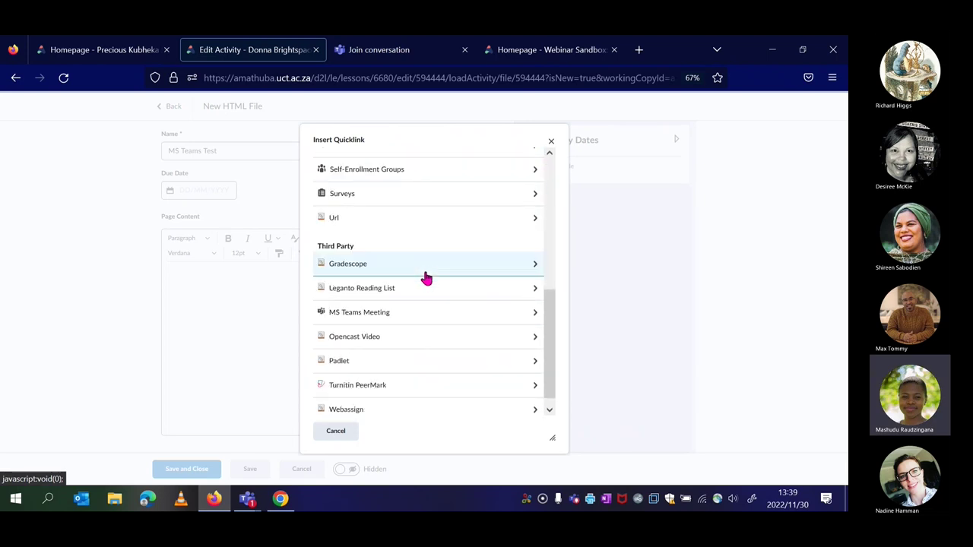
left_click(407, 316)
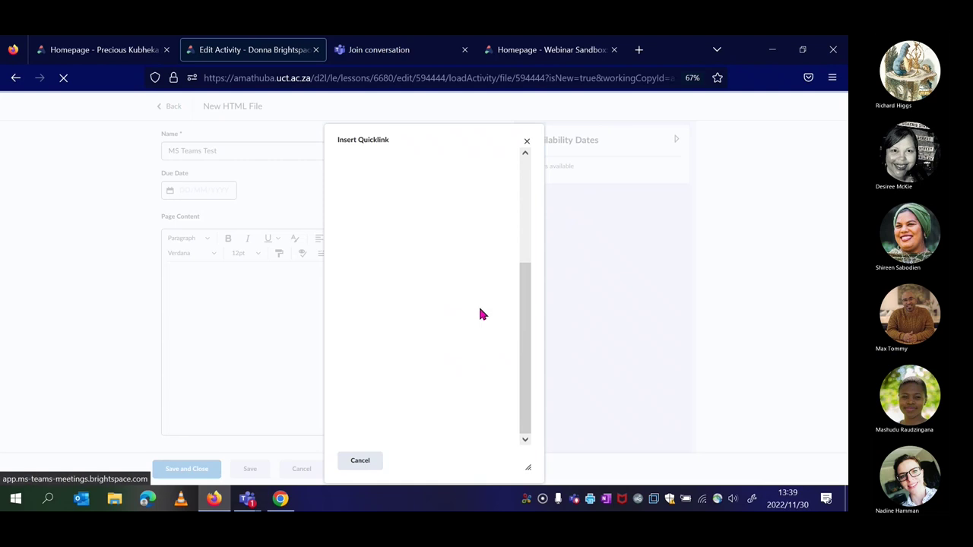
mouse_move(523, 336)
left_mouse_down()
mouse_move(522, 227)
mouse_move(532, 319)
left_mouse_up()
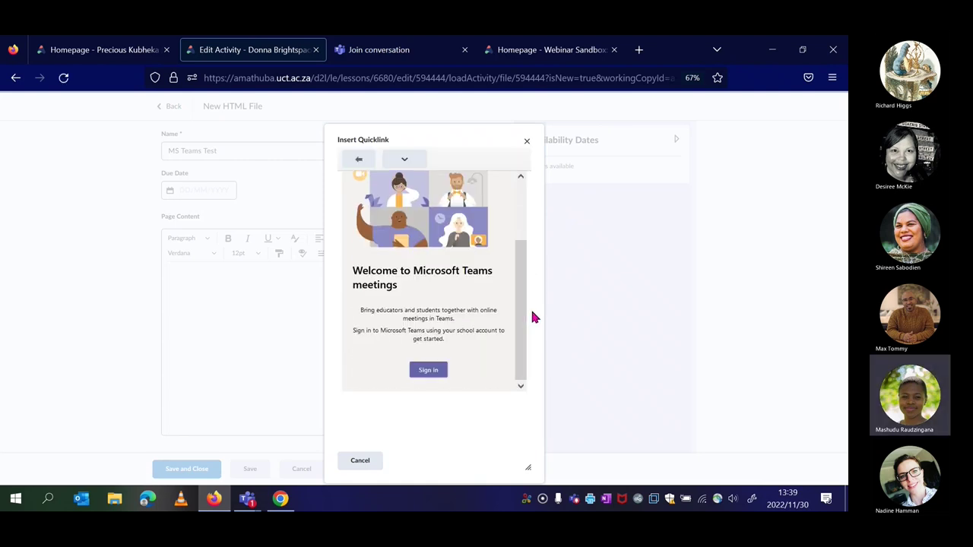
left_click(432, 375)
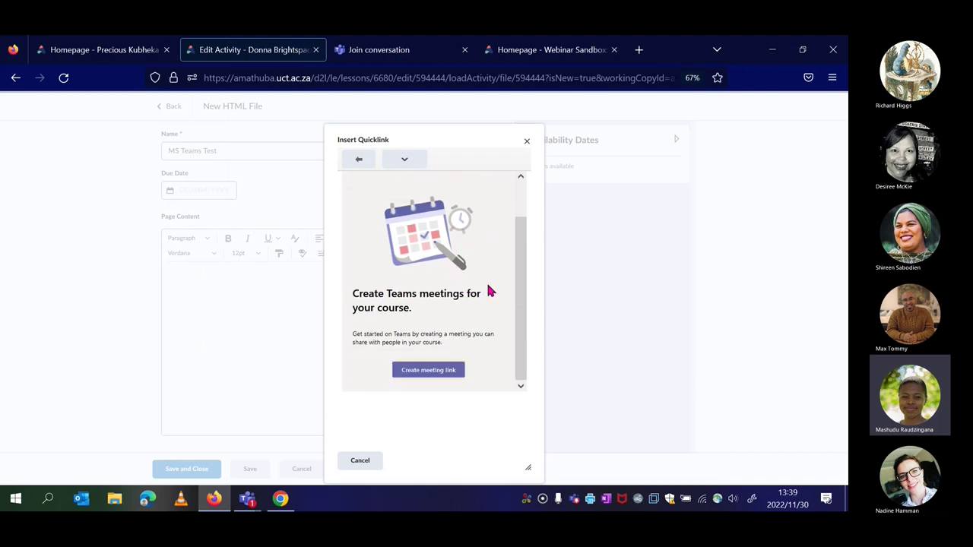
Step: Create a meeting link titled Test Meeting, keeping Nov 30, 2022, from 2:00 PM to 3:00 PM
left_click(431, 371)
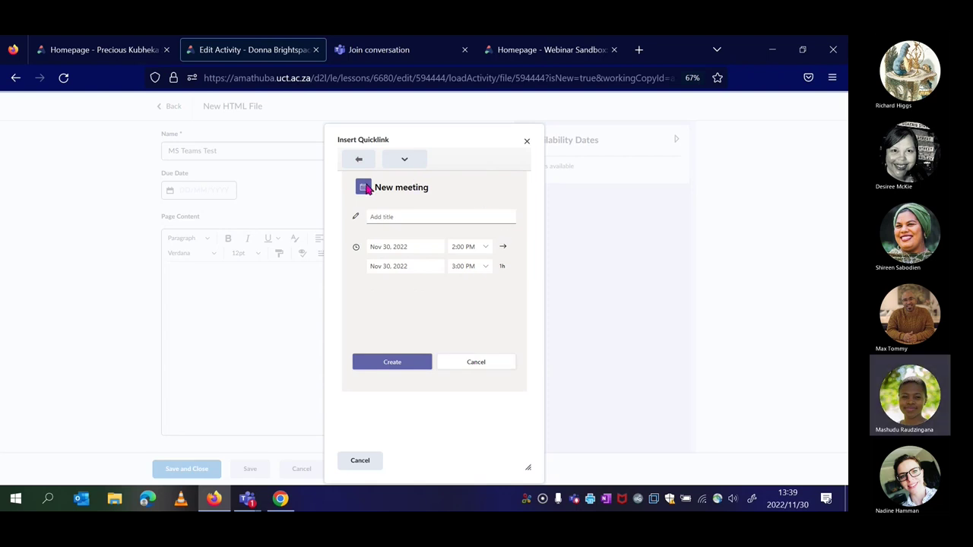
left_click(417, 216)
type("Test Meet")
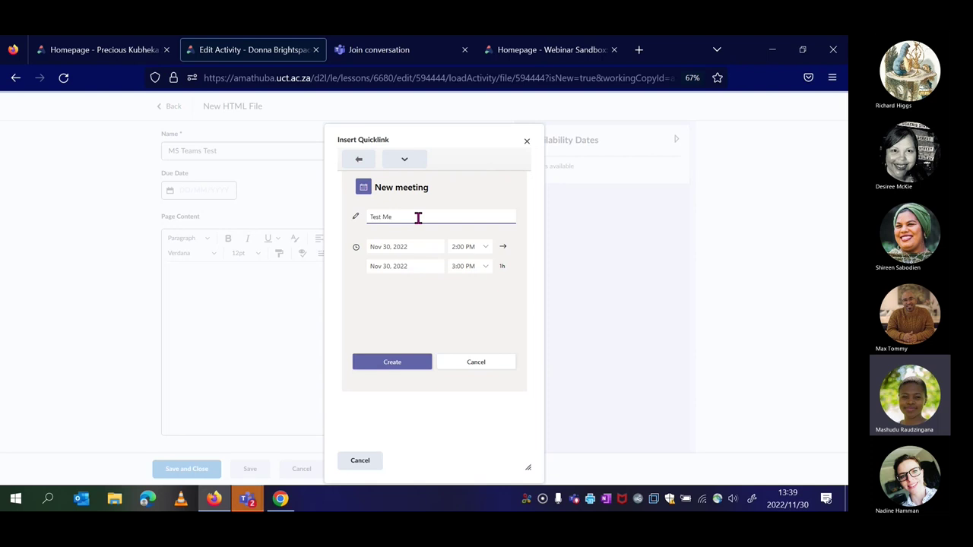
type("ng")
left_click(417, 251)
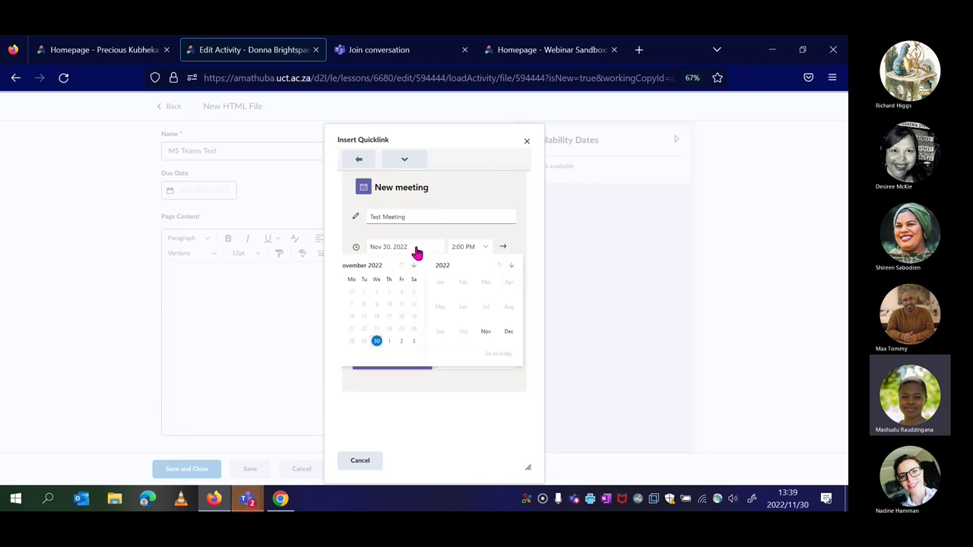
left_click(492, 383)
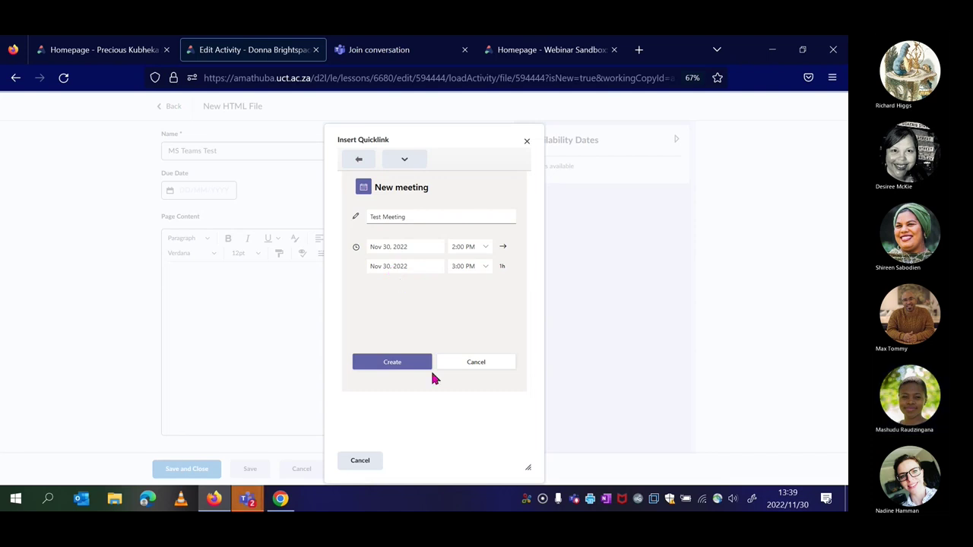
left_click(393, 366)
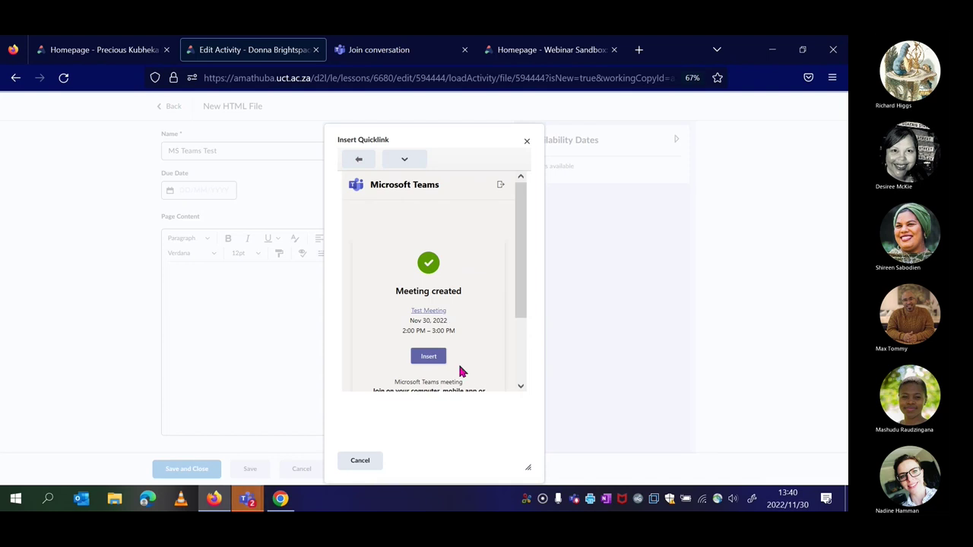
Step: Review the created meeting's details, insert its link into the page content and select the link text
scroll(467, 339, "down", 2)
scroll(491, 320, "up", 2)
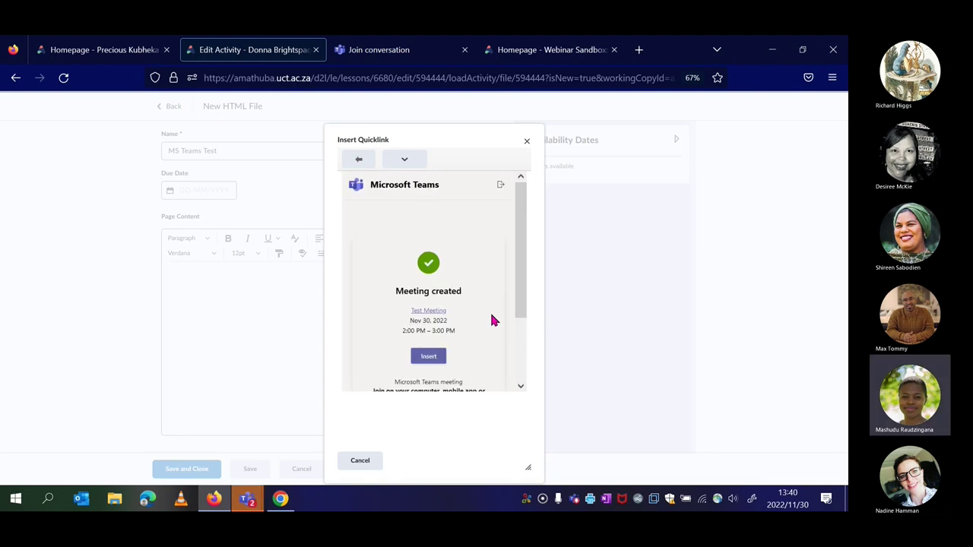
scroll(491, 321, "down", 2)
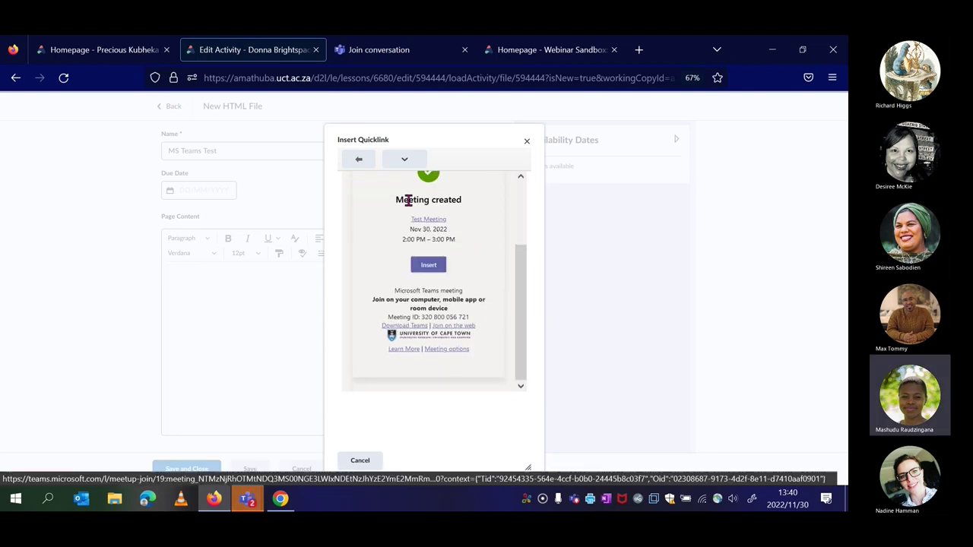
left_click(429, 265)
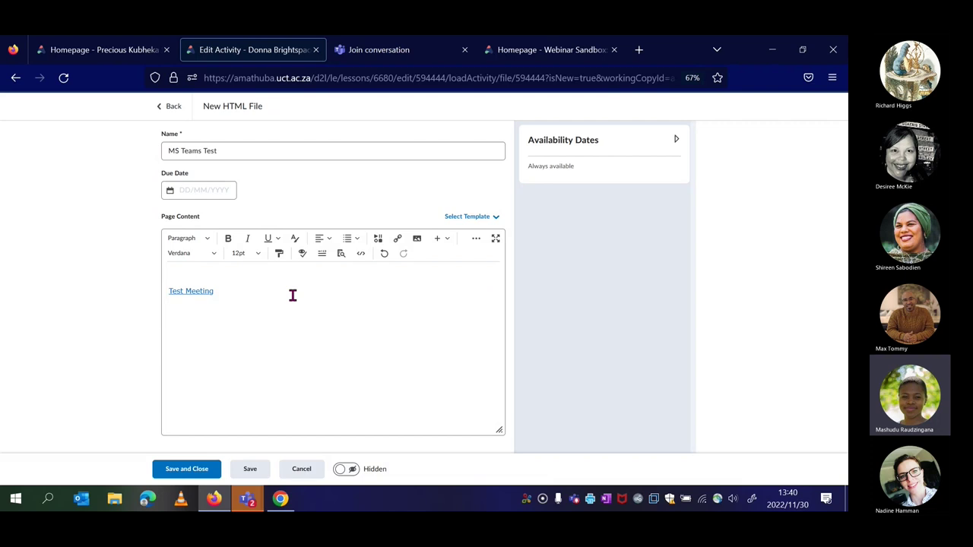
triple_click(293, 293)
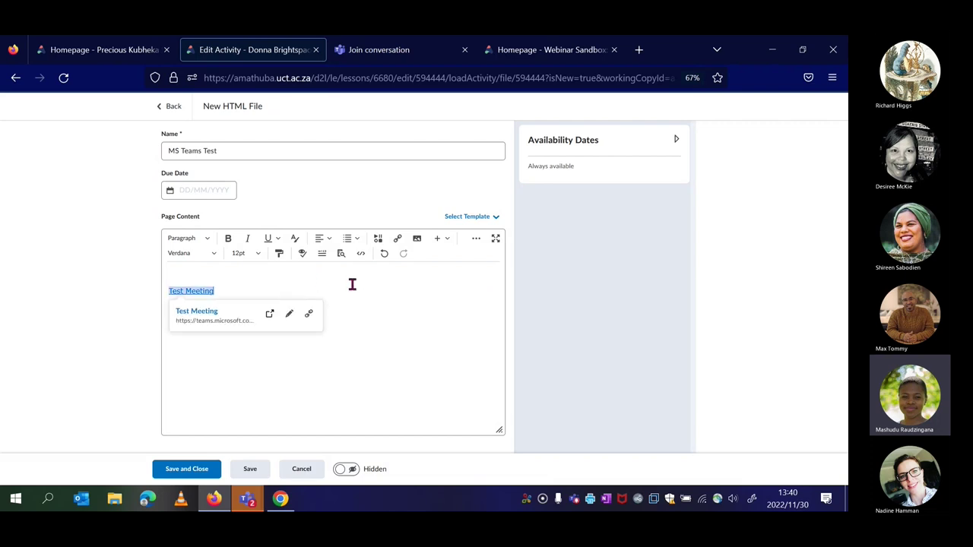
Step: Switch to Microsoft Teams and review the Test meeting chat's recording, transcript and attendance entries, returning to the page editor in the browser
left_click(263, 278)
triple_click(195, 293)
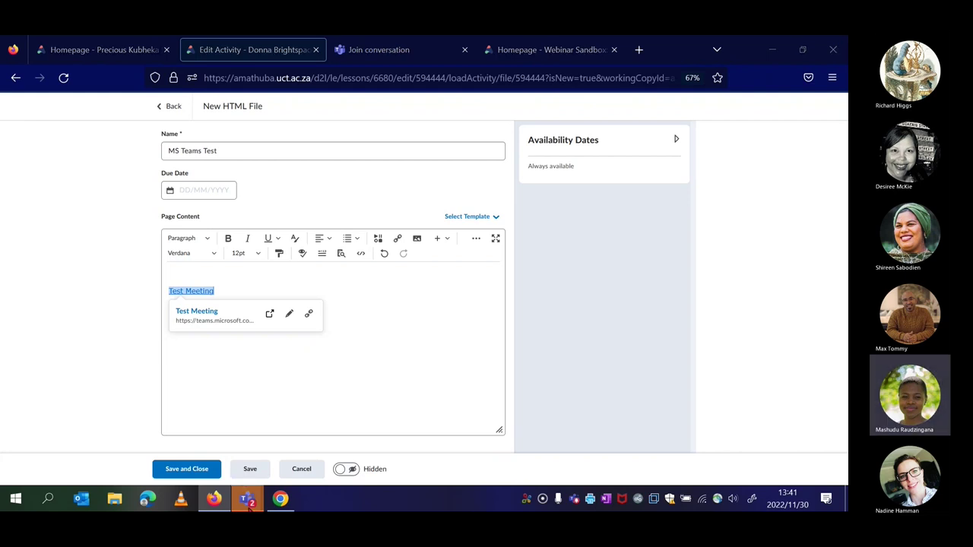
mouse_move(250, 503)
left_click(149, 428)
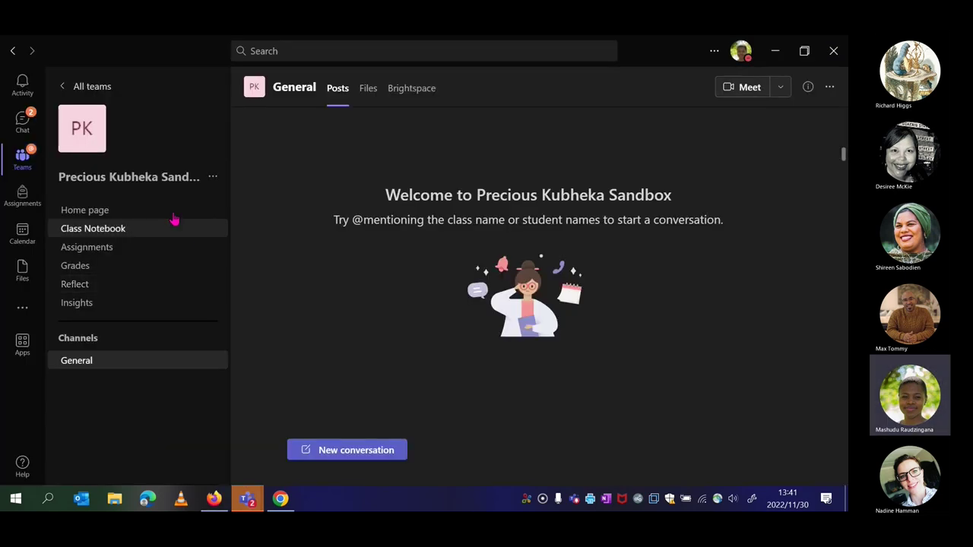
left_click(27, 129)
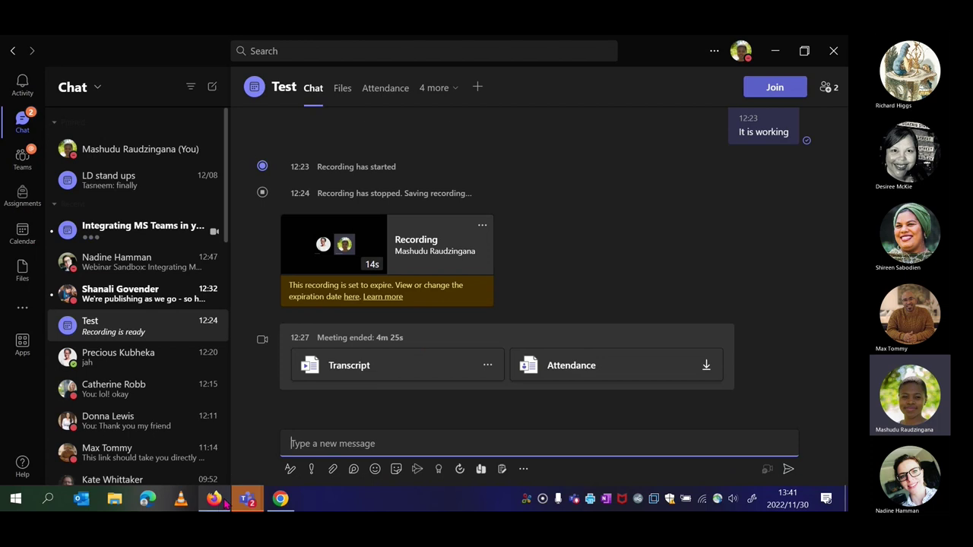
key("alt+Tab")
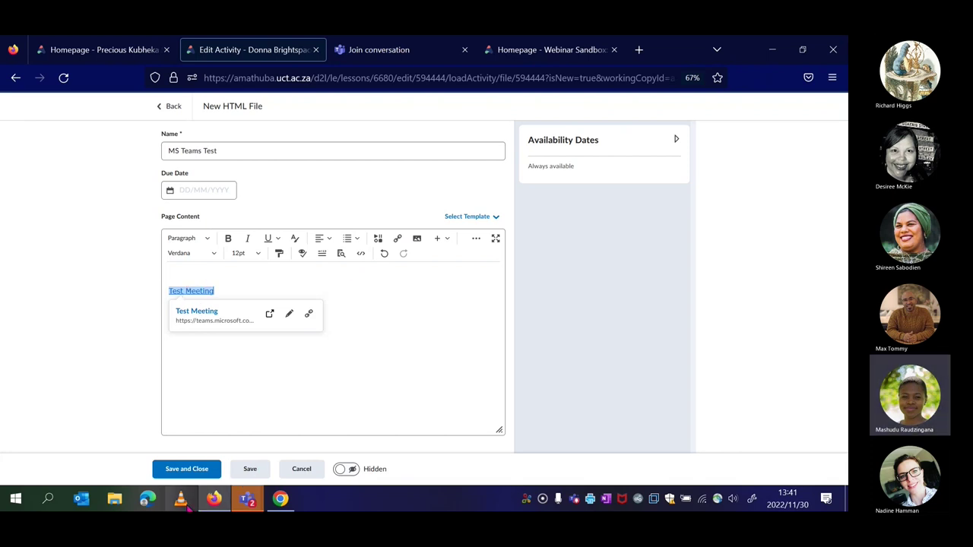
mouse_move(243, 505)
left_click(218, 460)
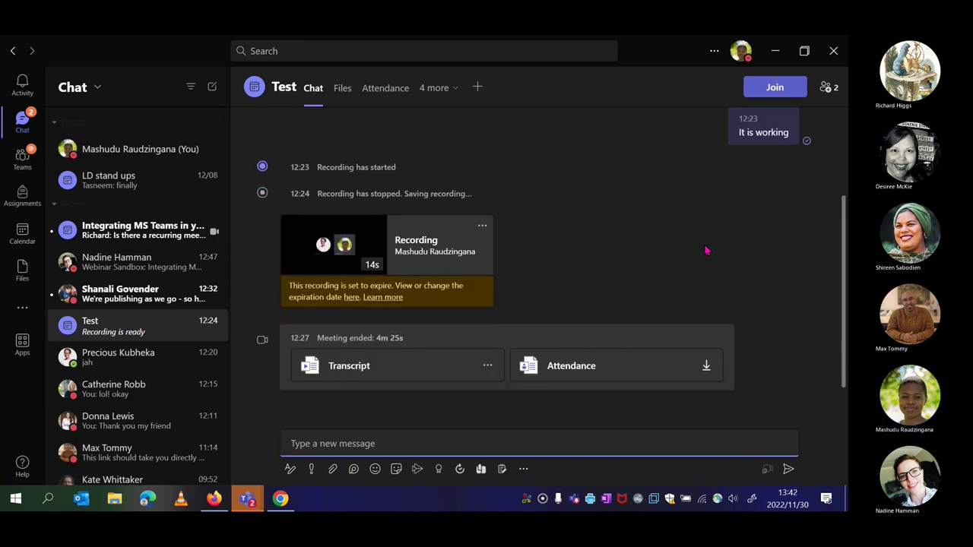
key("alt+Tab")
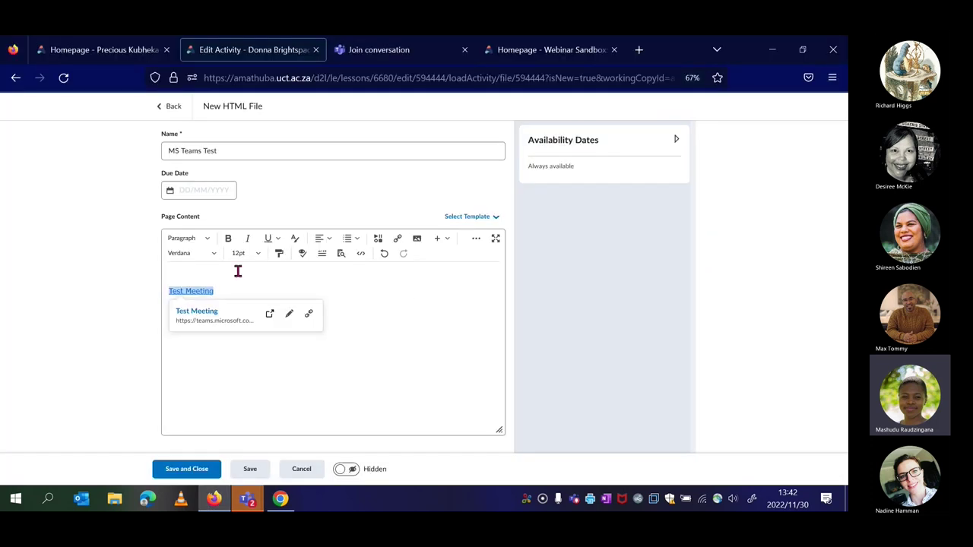
left_click(208, 271)
left_click(254, 292)
left_click(395, 309)
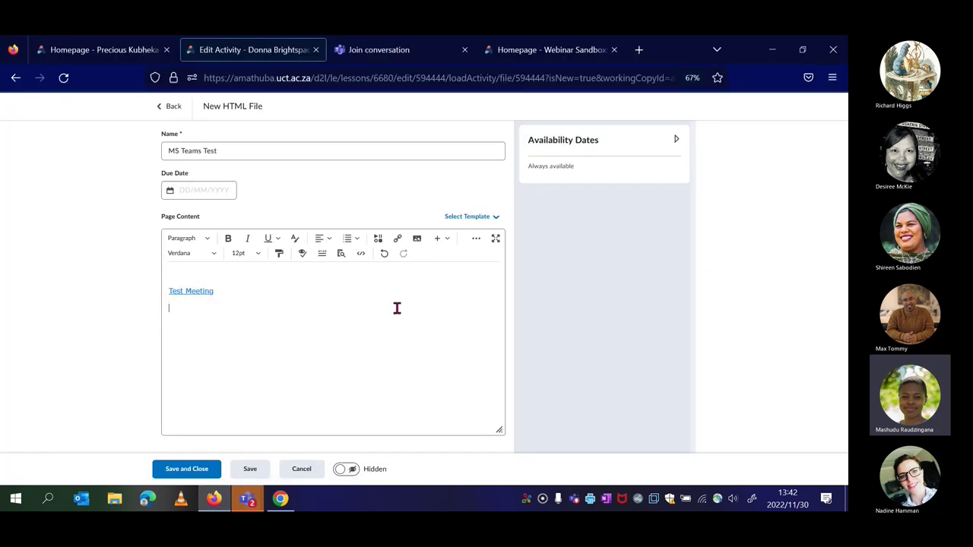
triple_click(226, 291)
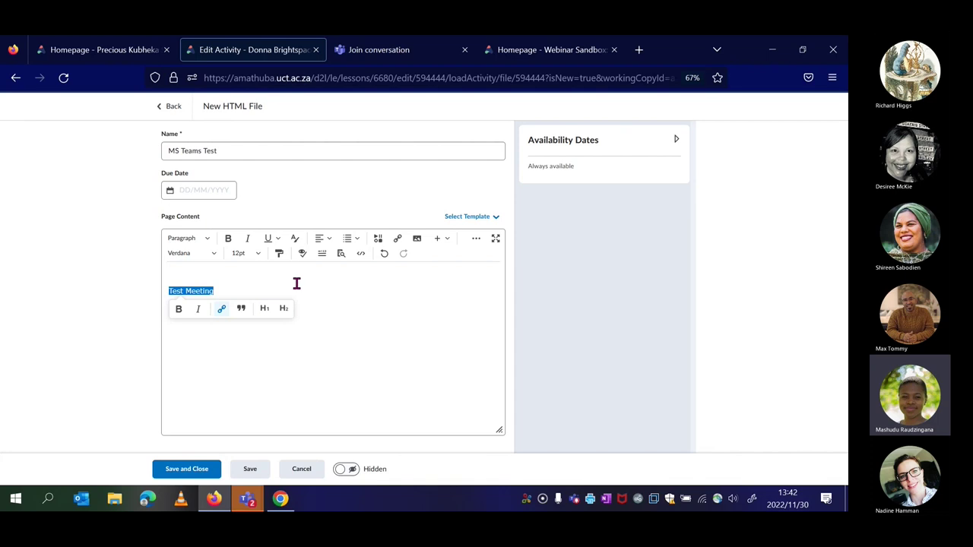
key("ctrl+v")
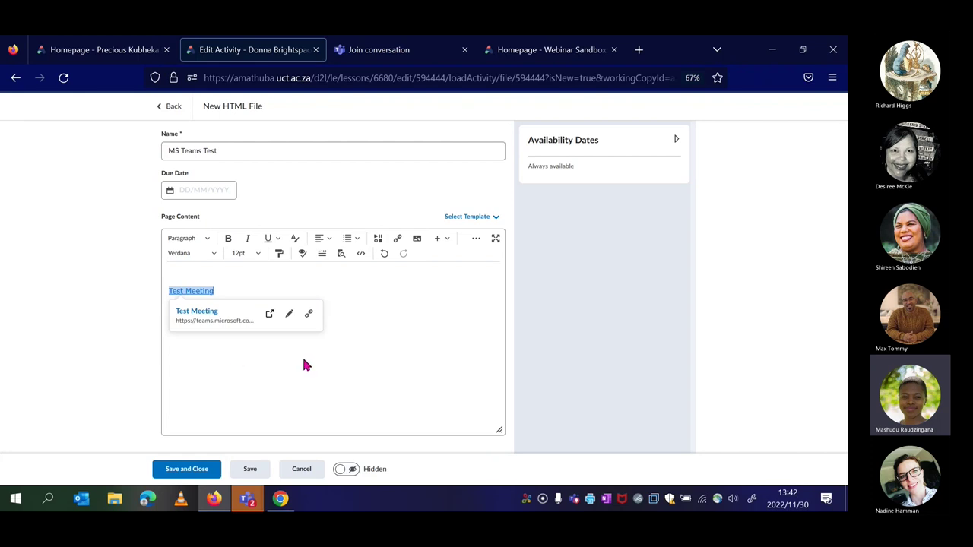
right_click(210, 291)
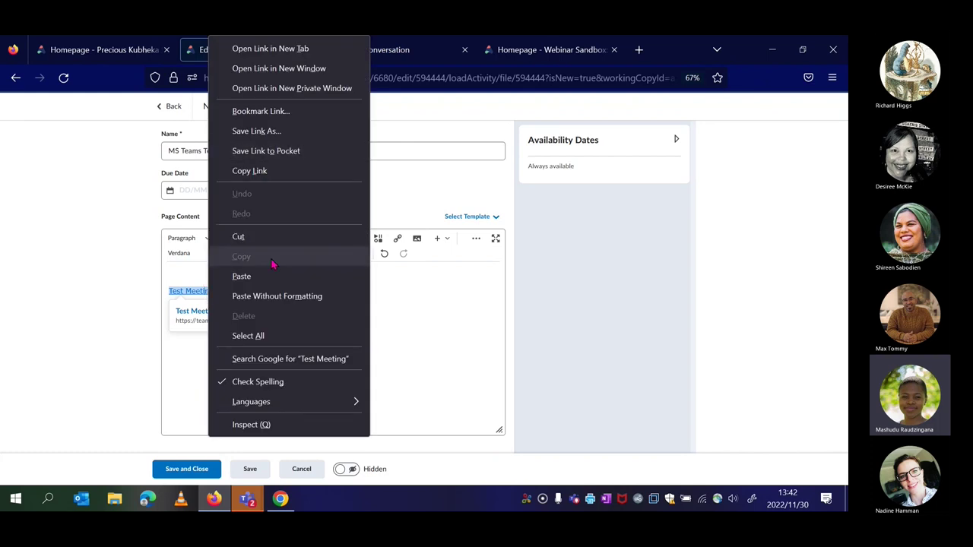
left_click(198, 332)
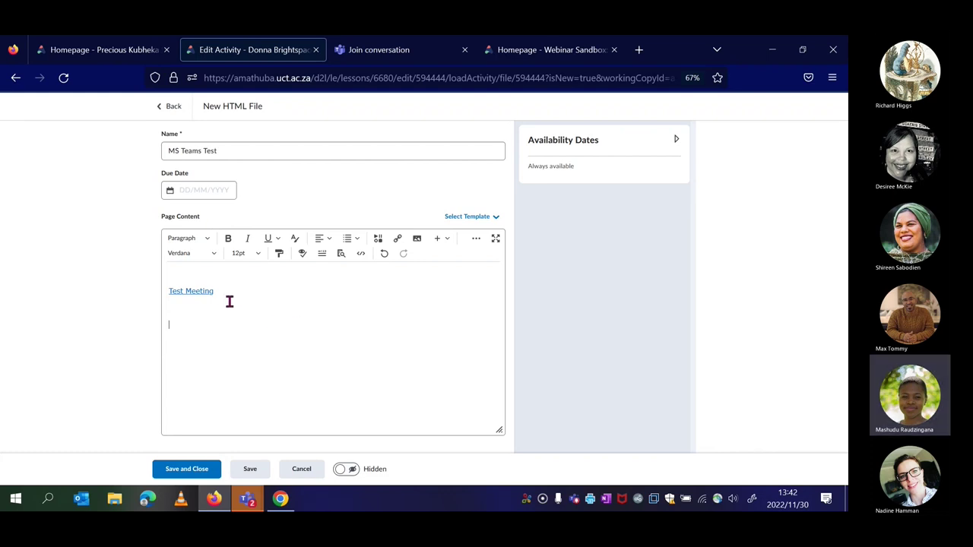
triple_click(197, 291)
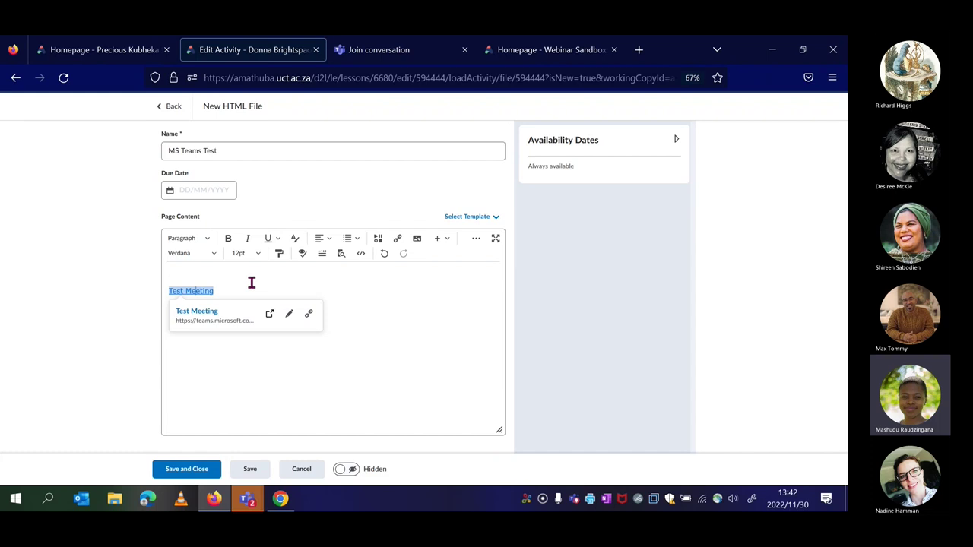
left_click(211, 272)
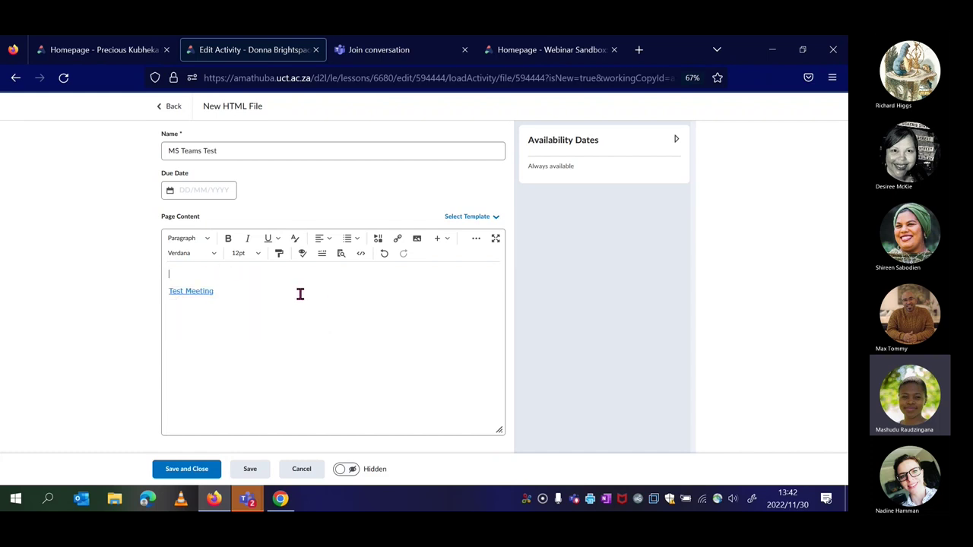
left_click(198, 293)
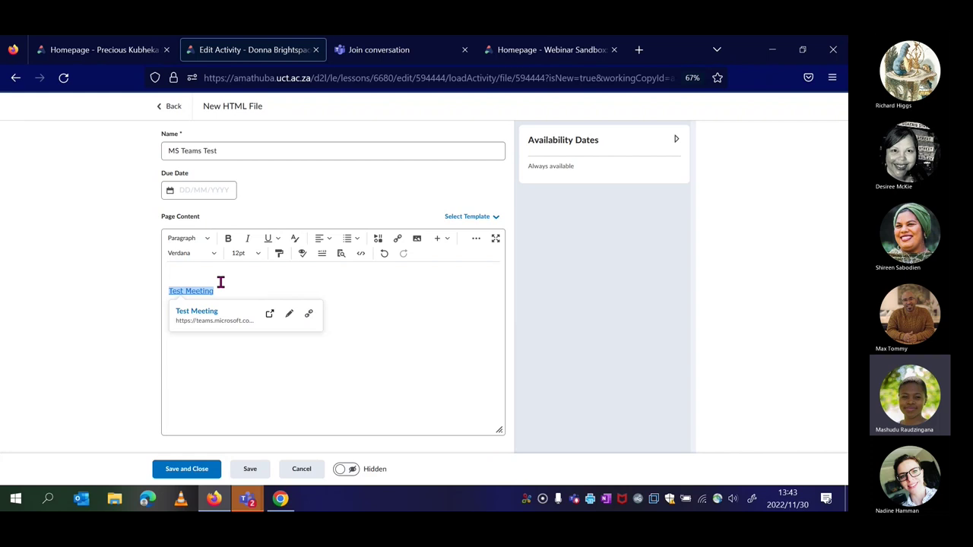
Step: Extend the Test Meeting link text in the page content with "(Tuesday, 9:00 - 10:00)"
left_click(209, 277)
left_click(238, 292)
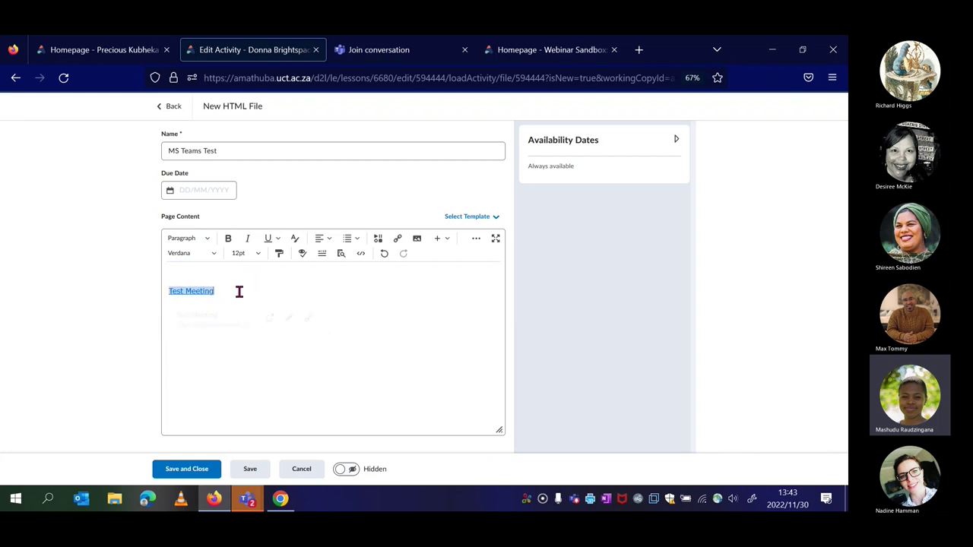
type("(")
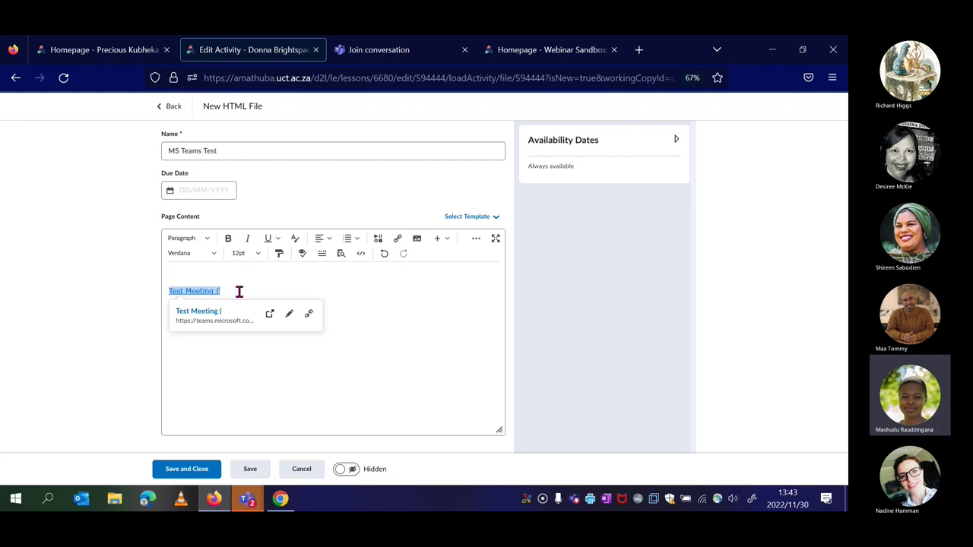
type("Tuesday, 9:")
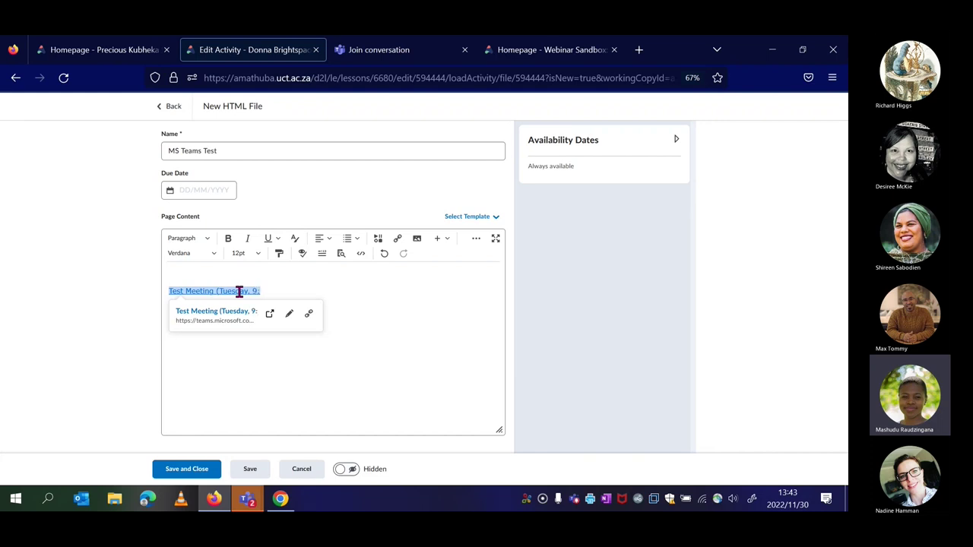
type("00 - 10)")
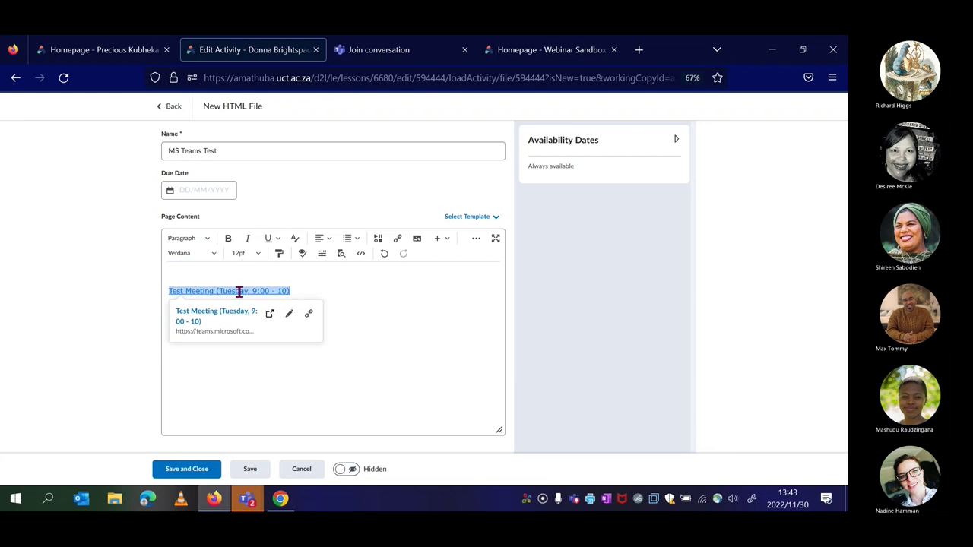
key("BackSpace")
type(":00")
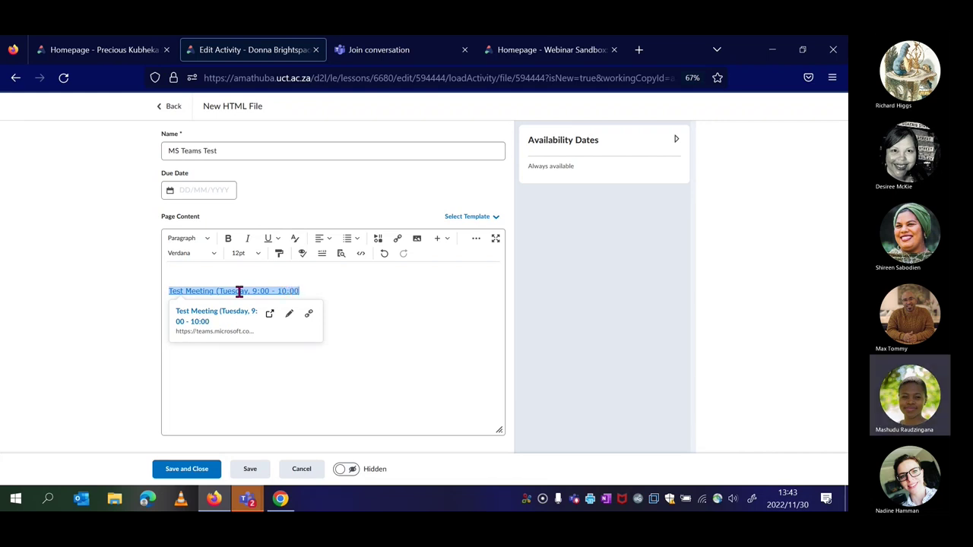
left_click(391, 273)
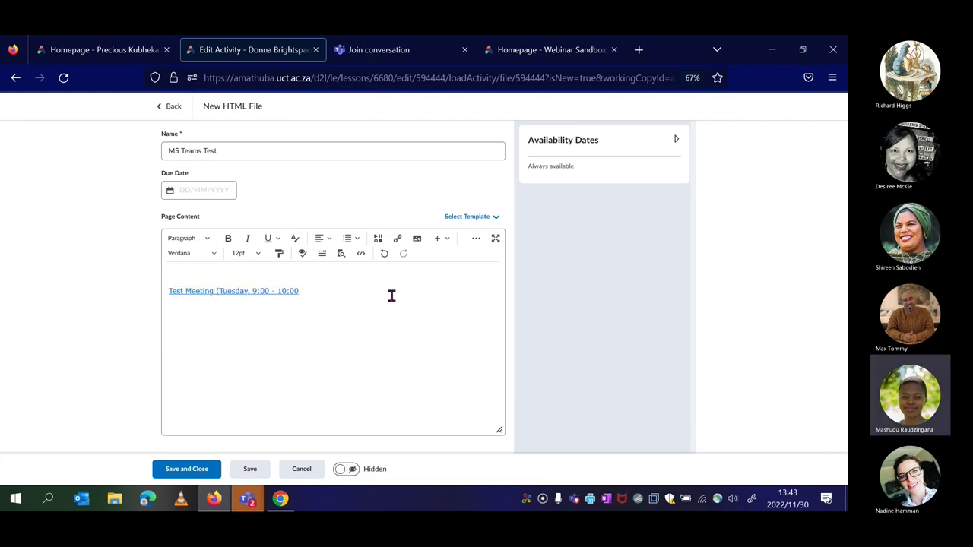
left_click(370, 293)
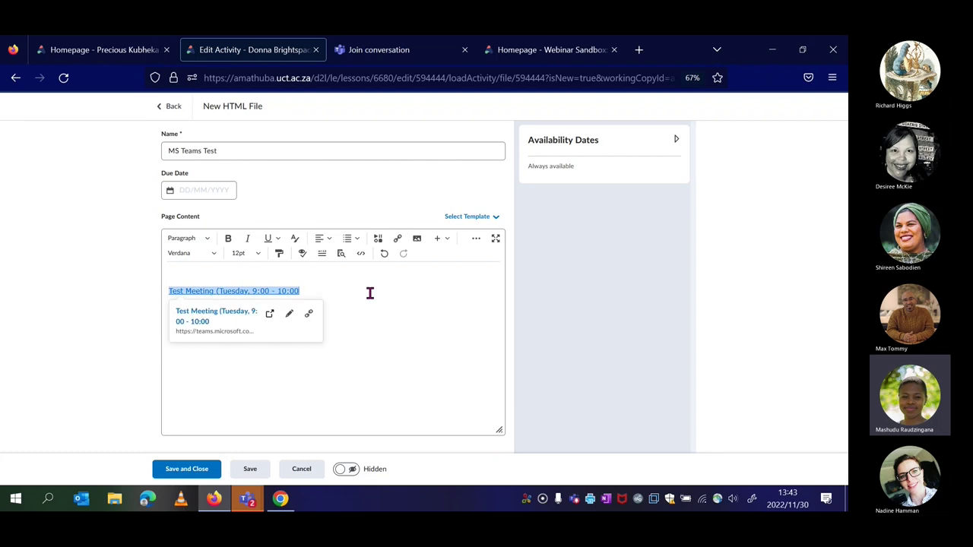
type(")")
left_click(318, 271)
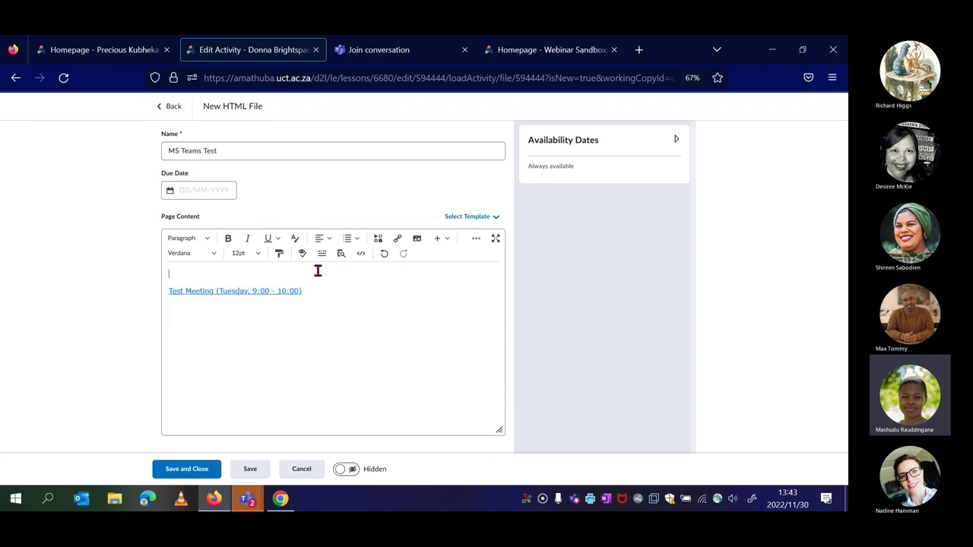
left_click(377, 297)
left_click(413, 339)
left_click(248, 501)
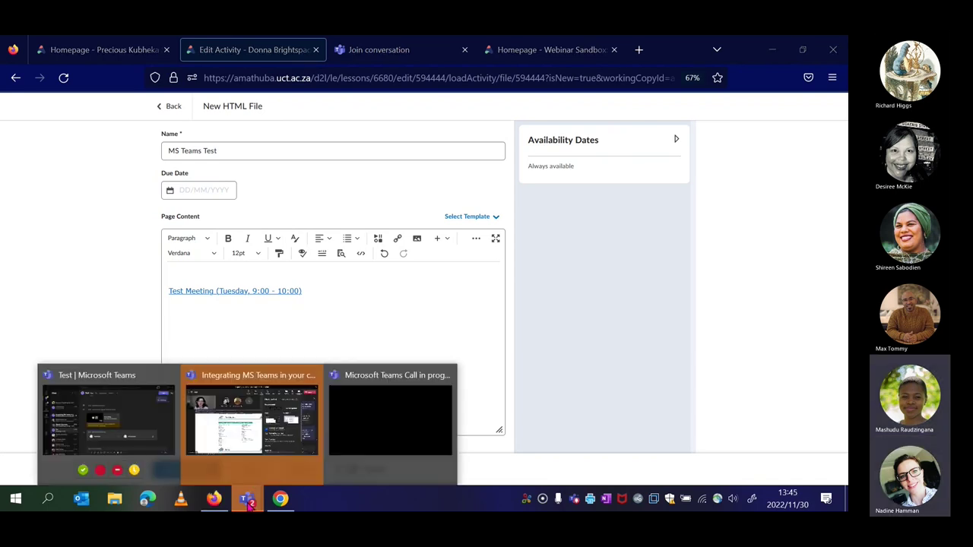
left_click(397, 301)
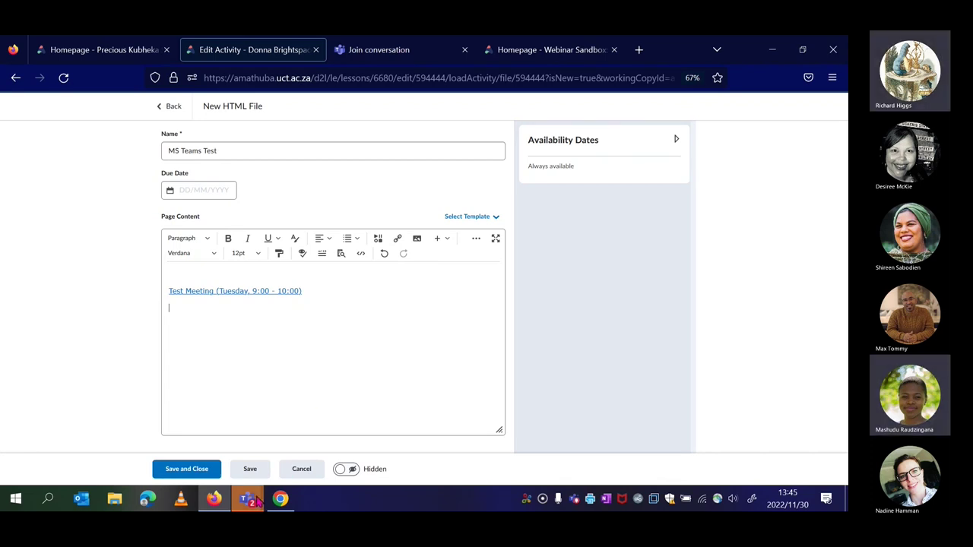
mouse_move(250, 504)
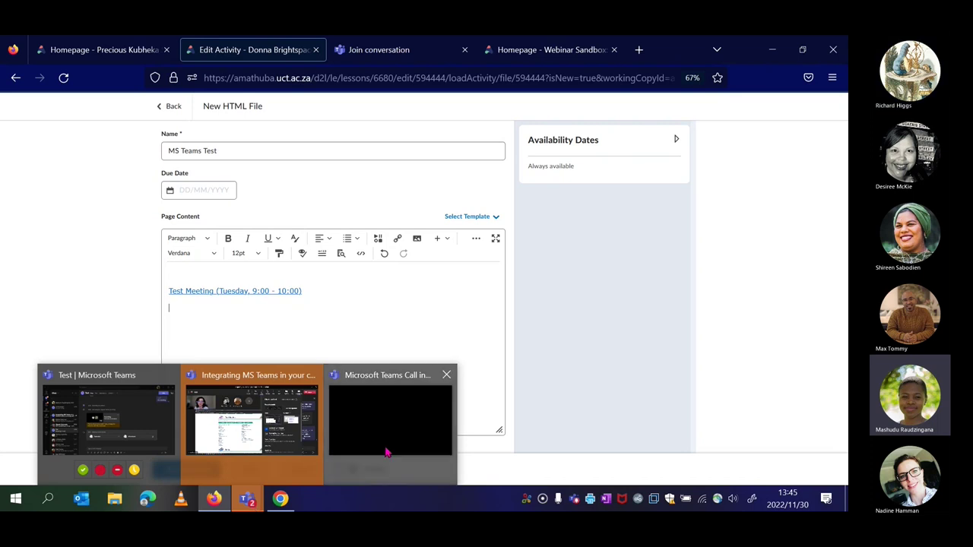
left_click(371, 294)
left_click(358, 272)
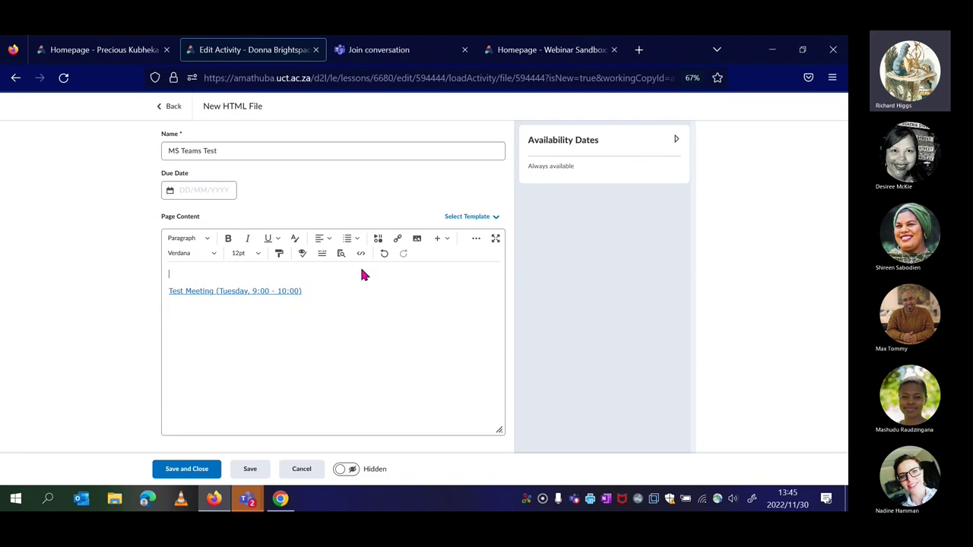
mouse_move(258, 503)
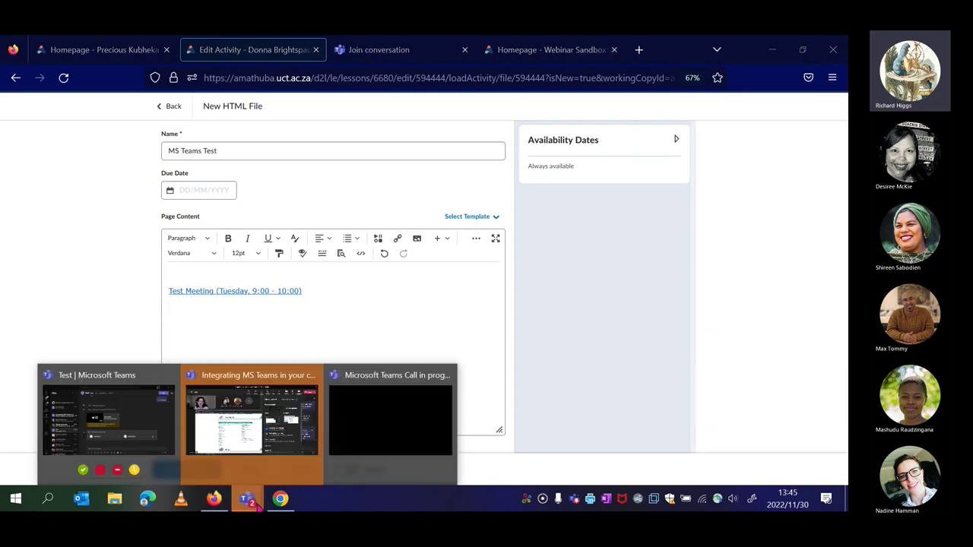
mouse_move(393, 423)
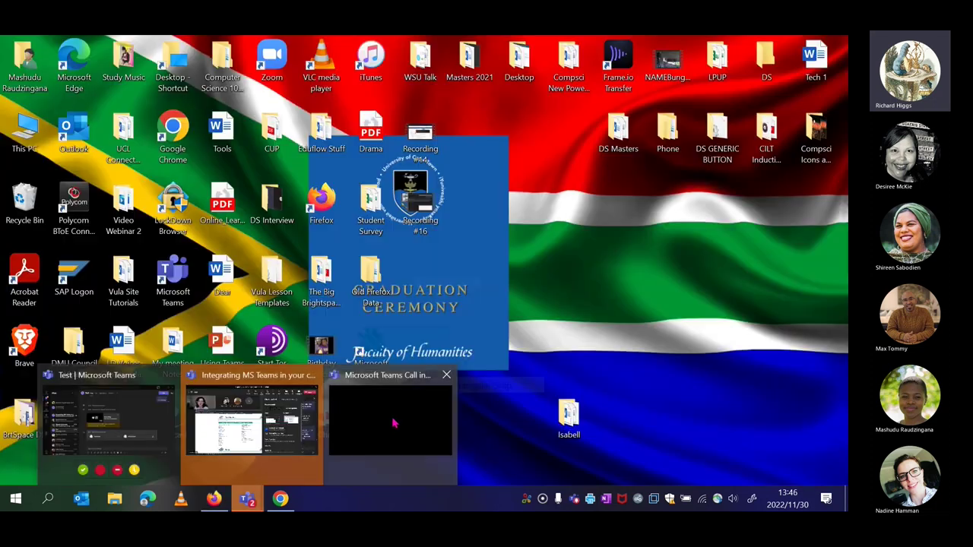
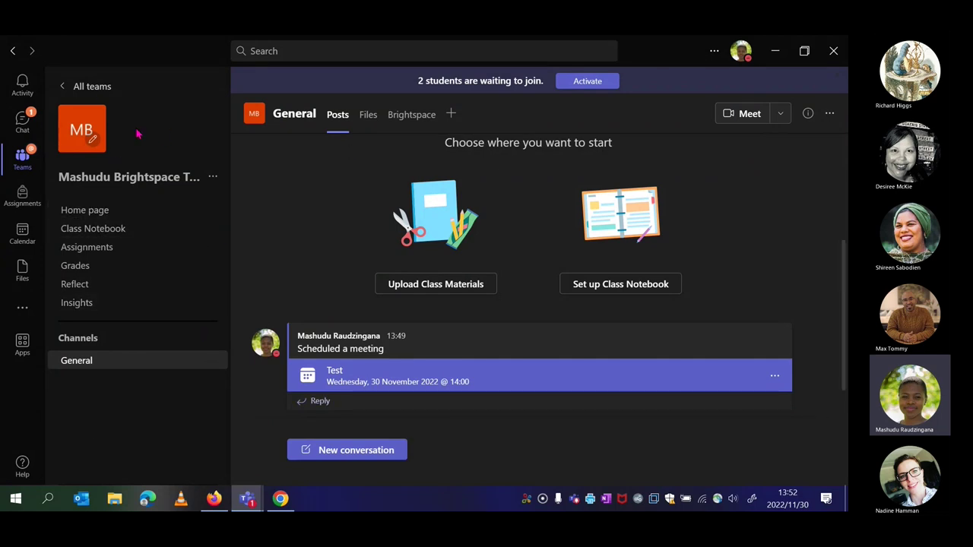
Step: View the General channel's options for starting or scheduling a meeting, and look up the Test meeting in the calendar
left_click(781, 113)
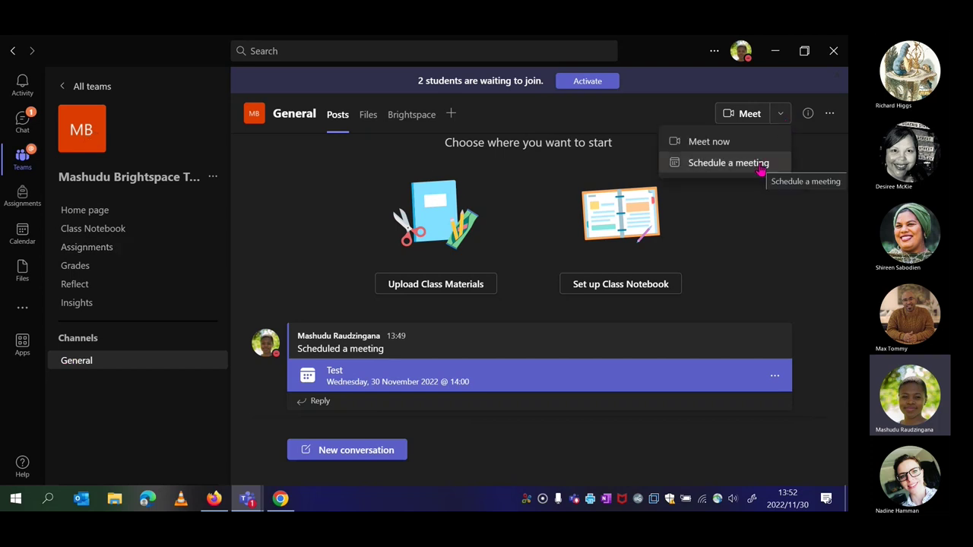
left_click(326, 232)
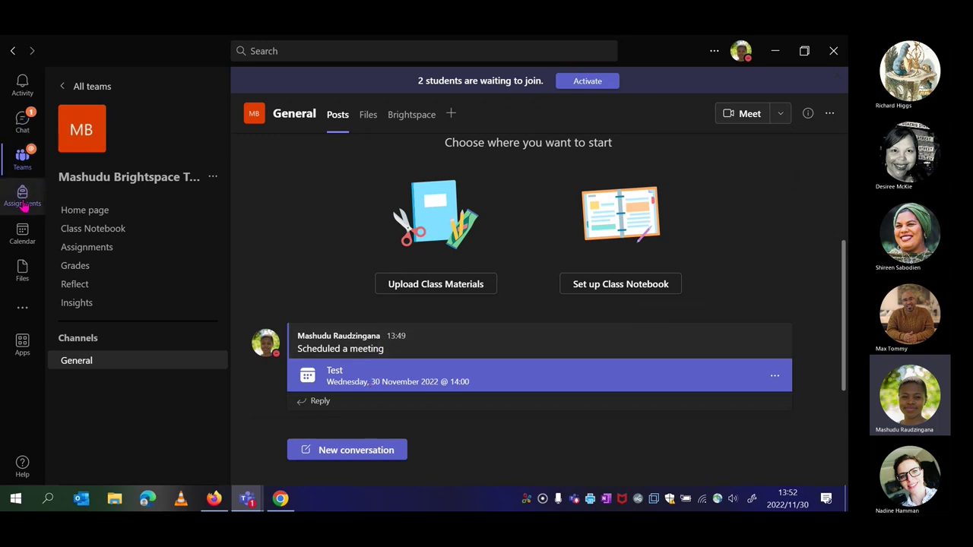
left_click(23, 235)
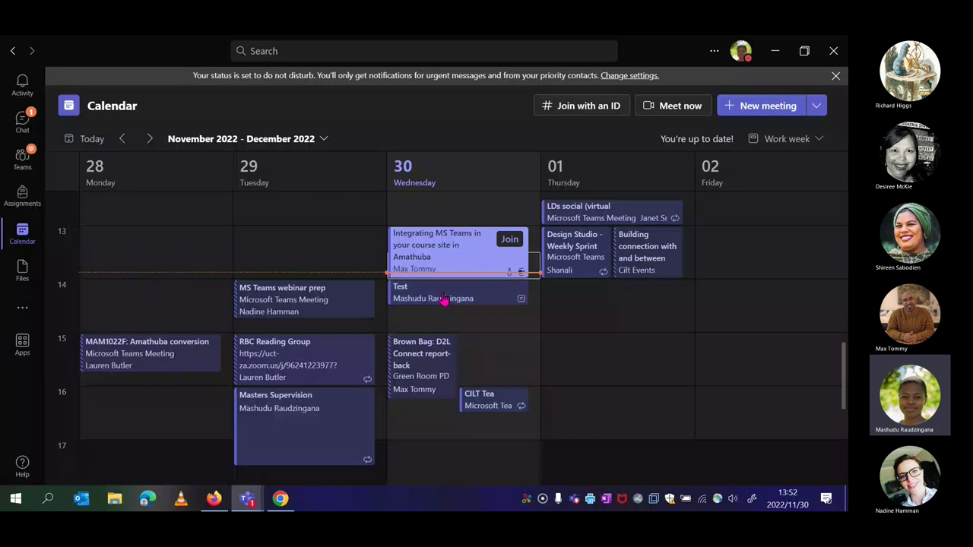
left_click(23, 131)
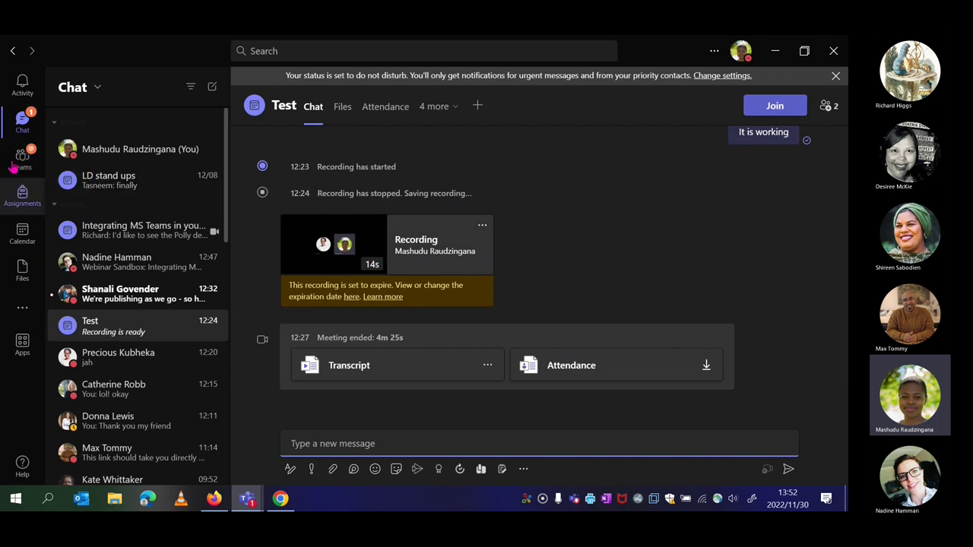
left_click(22, 237)
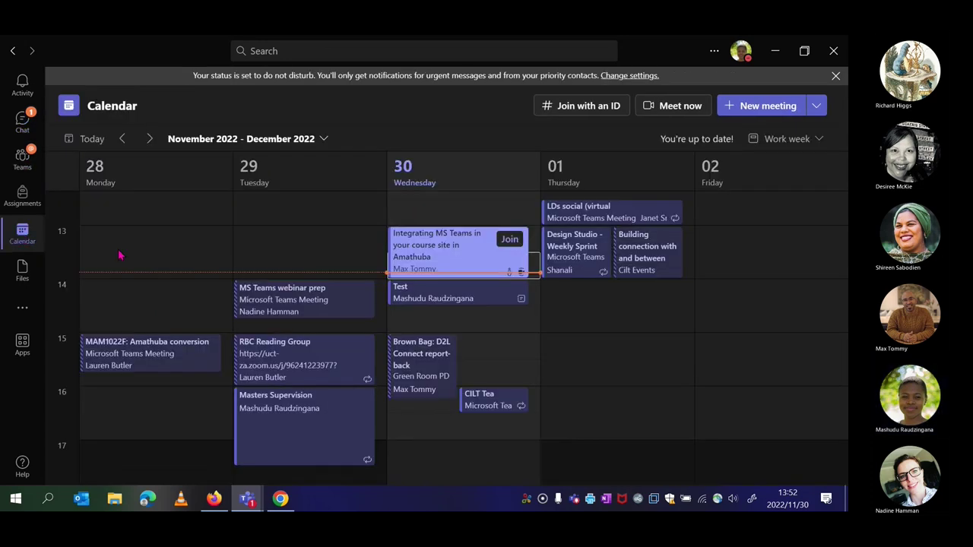
Step: Switch to the ongoing webinar's meeting window to read its chat
left_click(245, 503)
left_click(383, 406)
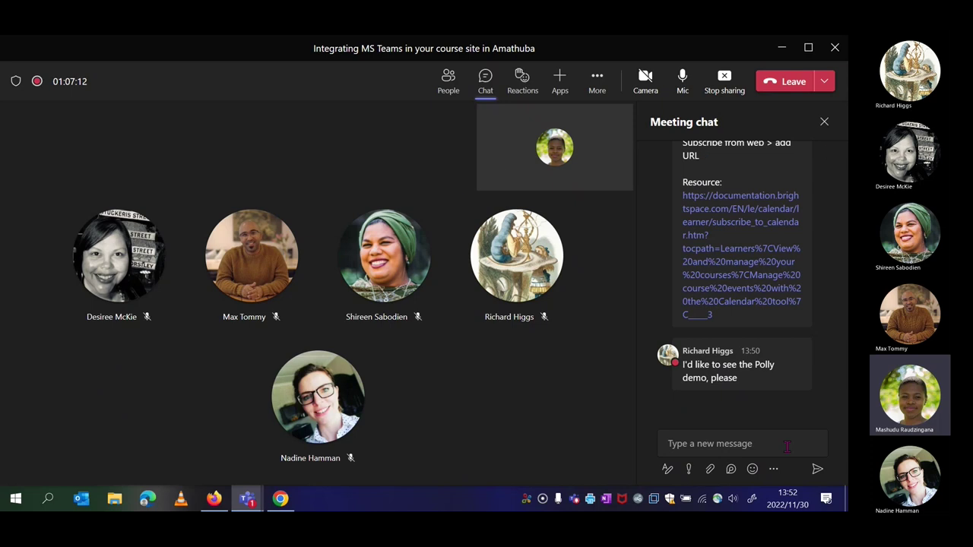
left_click(410, 275)
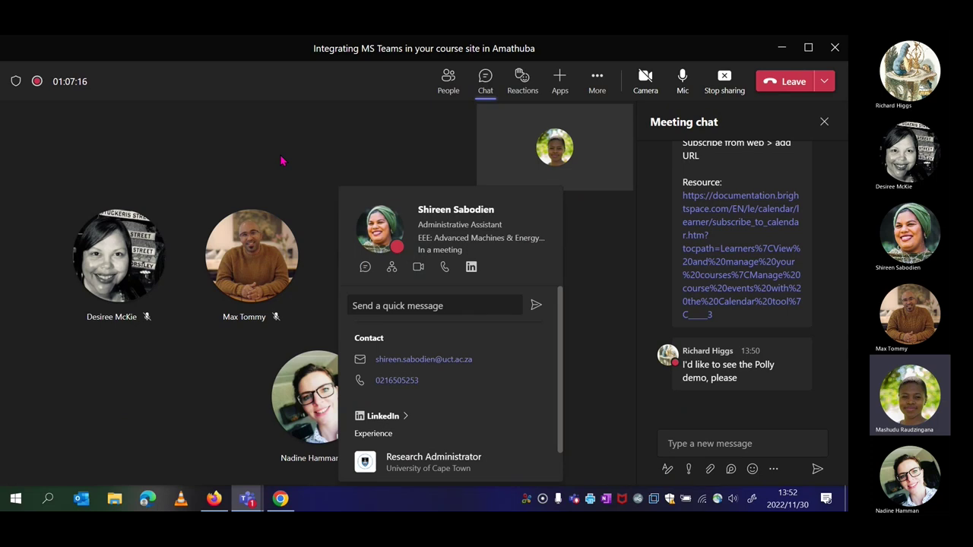
left_click(257, 169)
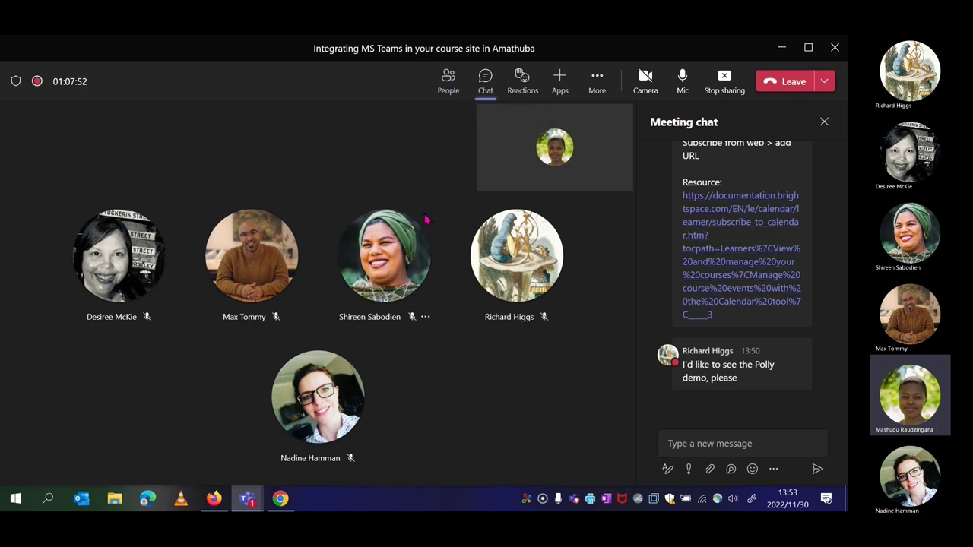
Step: Open the Polly app from the meeting chat's messaging extensions
mouse_move(669, 352)
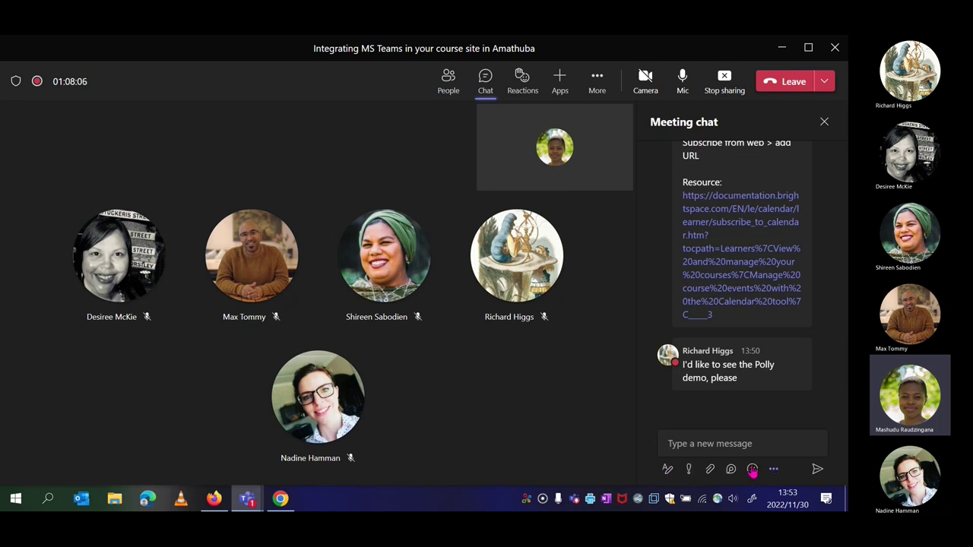
left_click(687, 444)
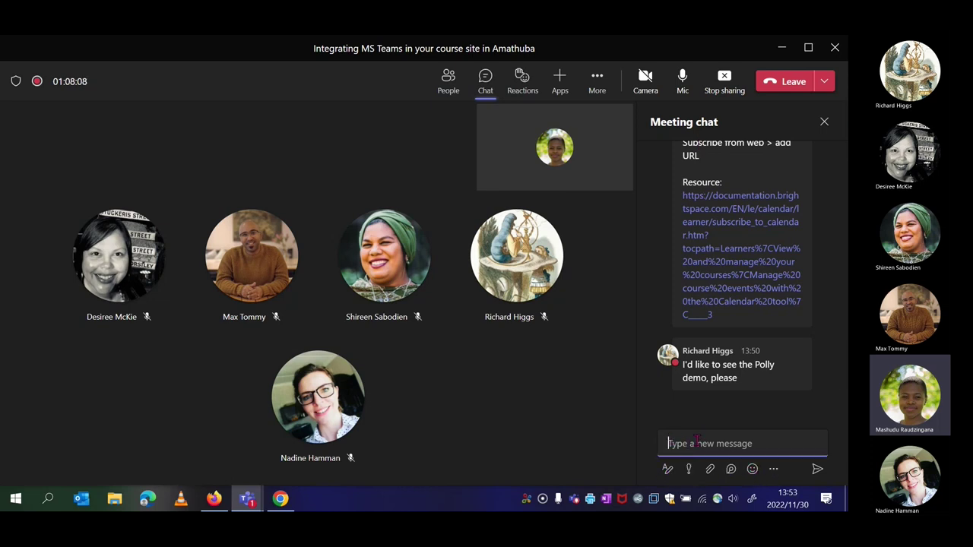
left_click(774, 469)
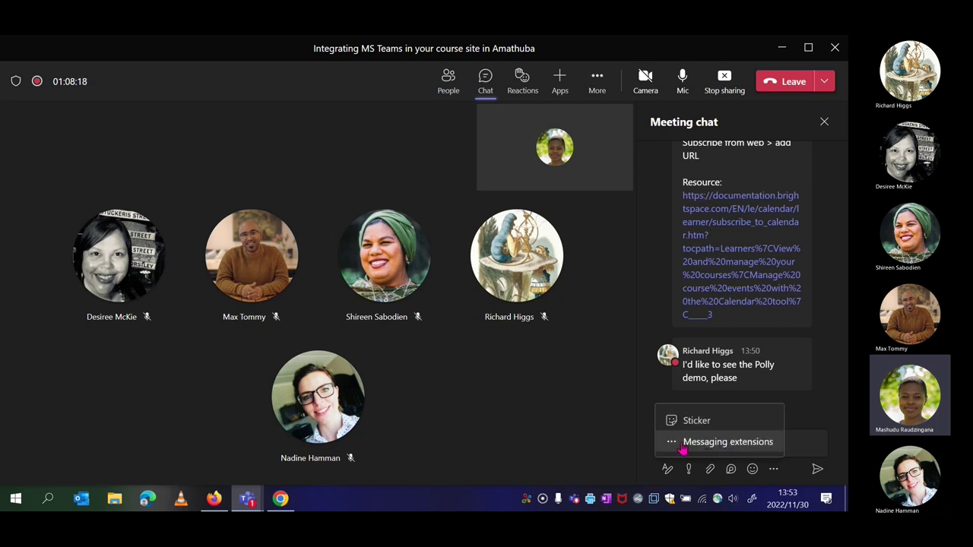
left_click(742, 448)
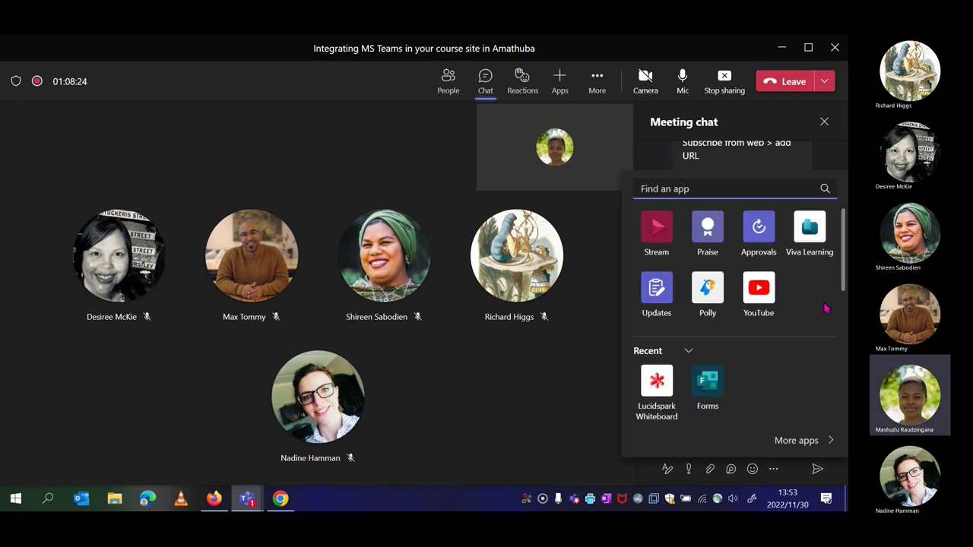
left_click(710, 295)
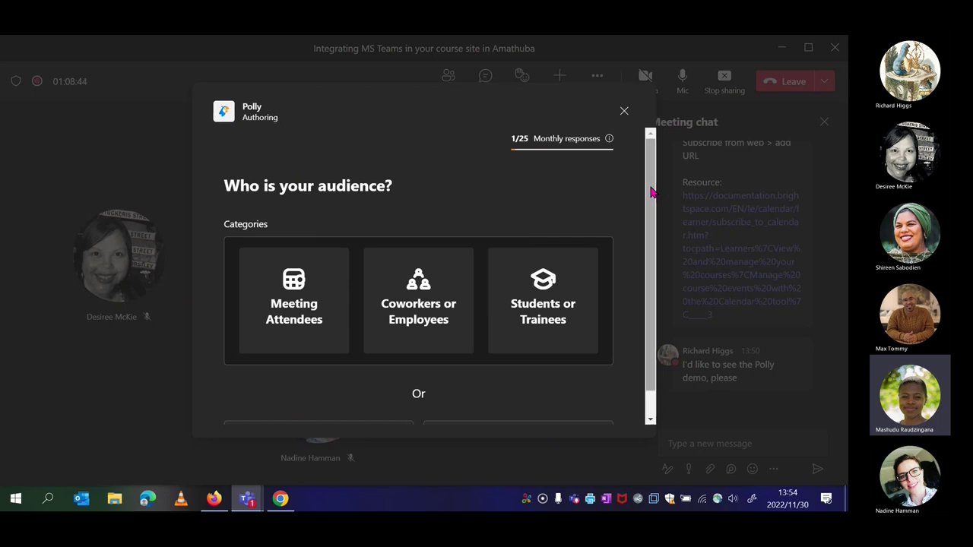
Step: Look through Polly's goal options for the Meeting Attendees category and return to the audience choices
left_click_drag(651, 193, 651, 236)
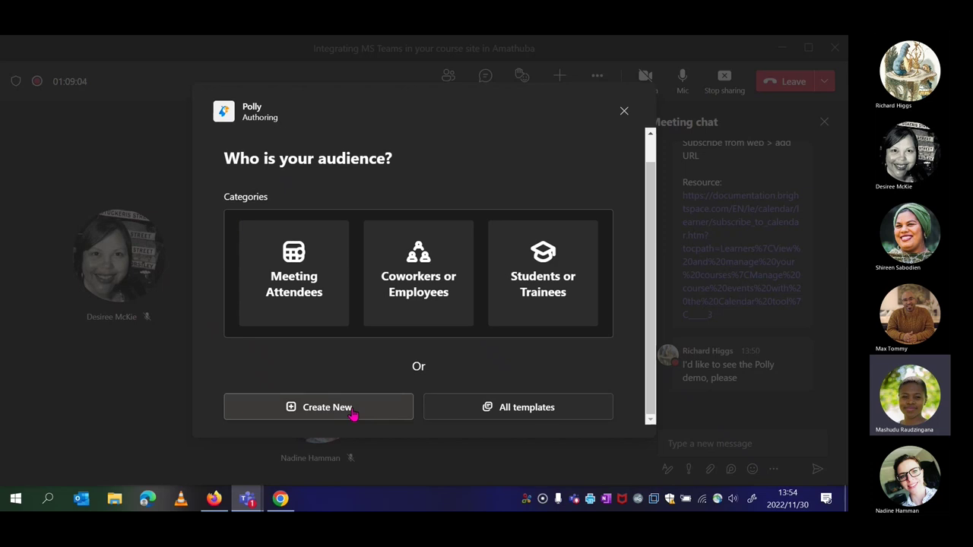
left_click(319, 294)
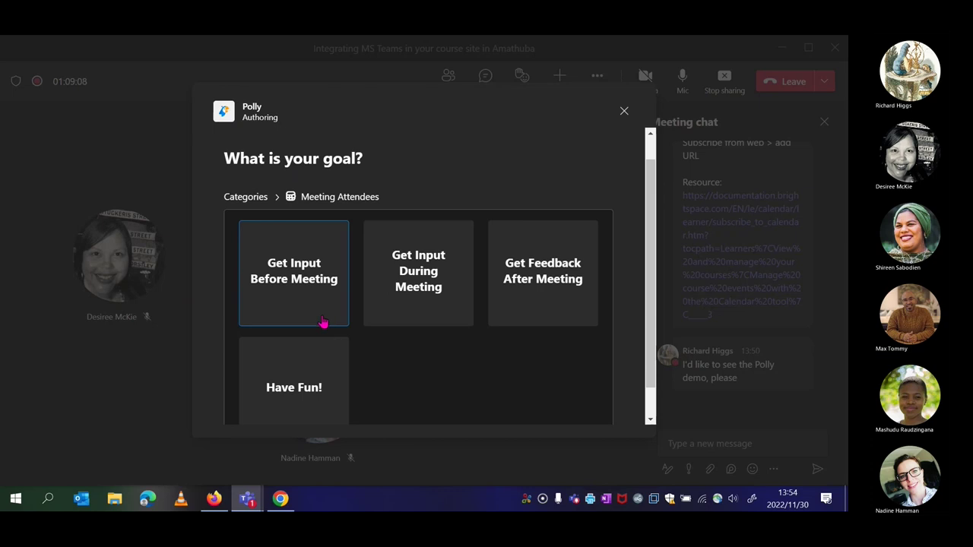
scroll(303, 232, "down", 1)
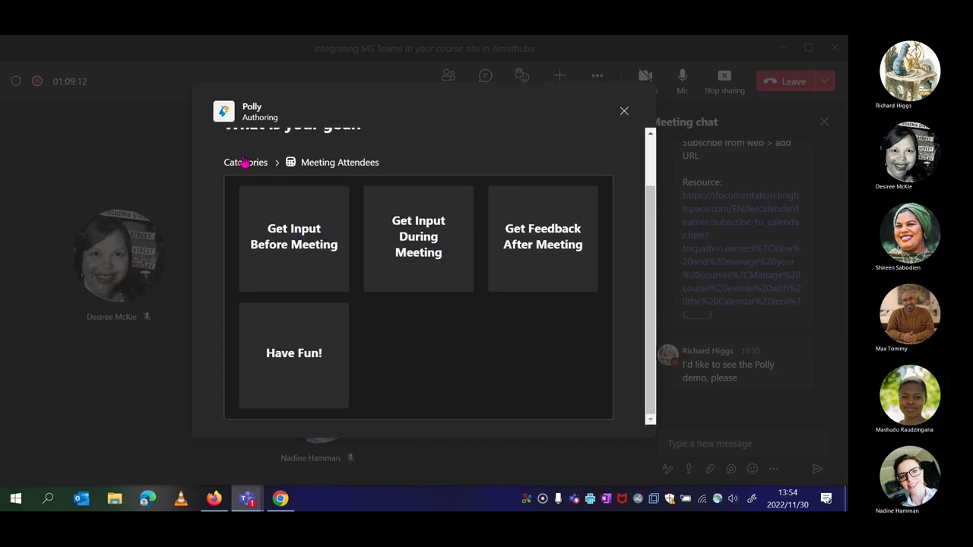
scroll(304, 182, "up", 2)
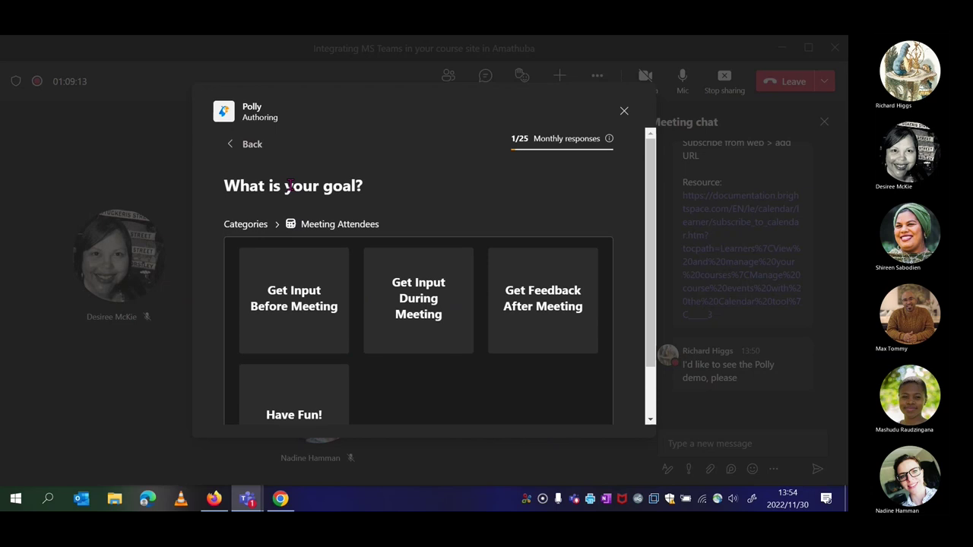
left_click(229, 151)
Step: Create a new Question-type polly with the multiple-choice question "How are you feeling today?"
left_click(364, 410)
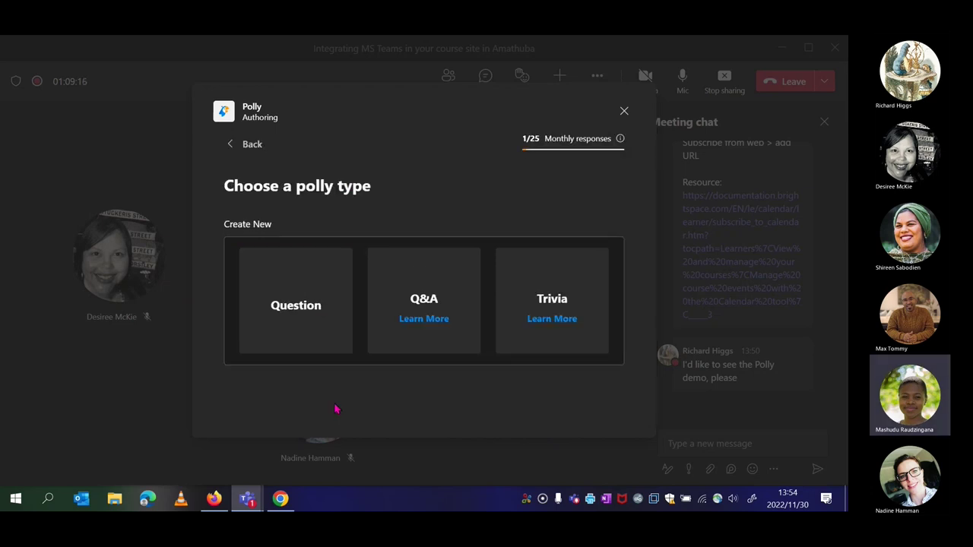
left_click(311, 291)
left_click(311, 238)
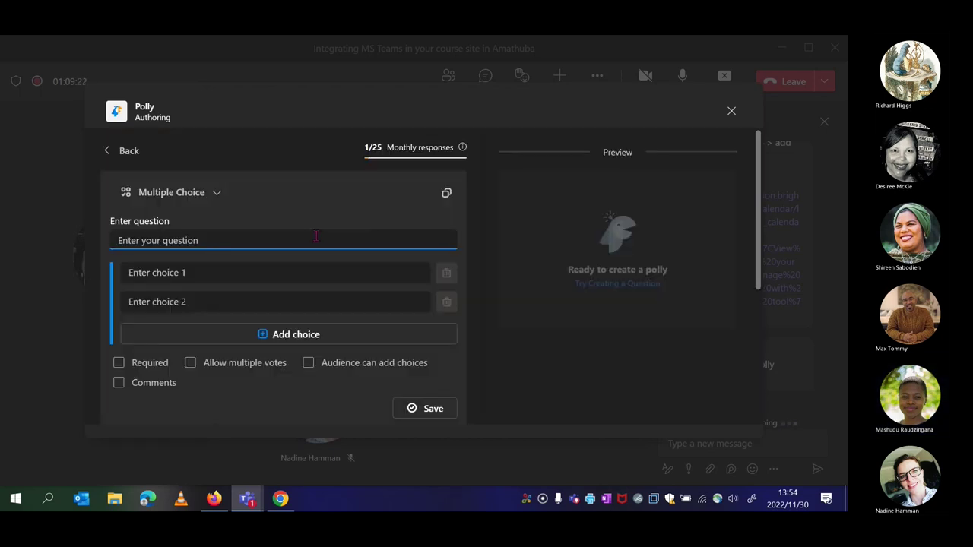
type("How")
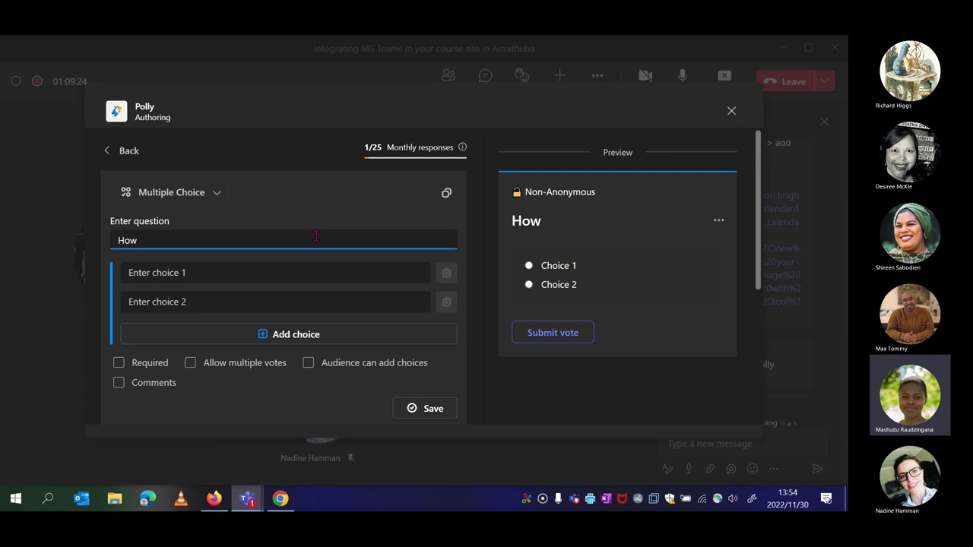
type(" are ")
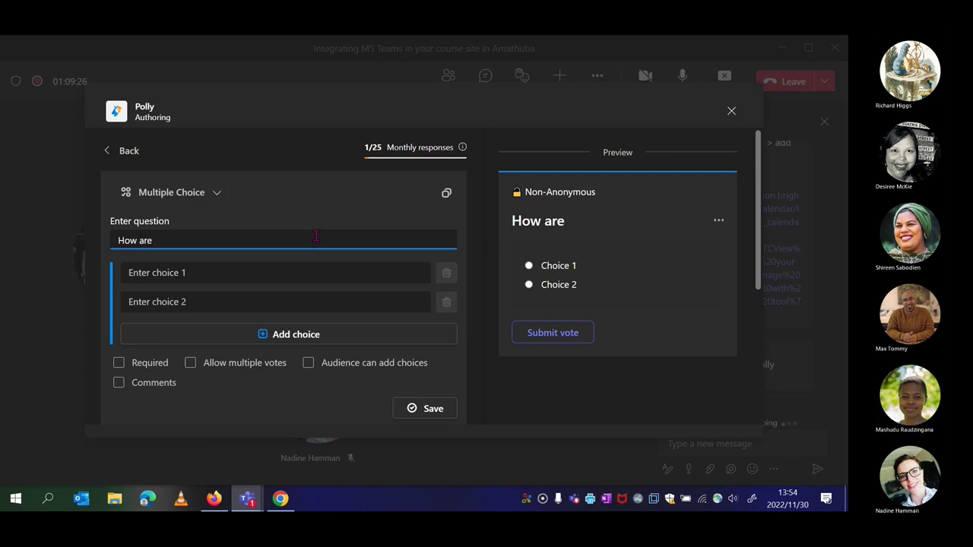
type("you feeling t")
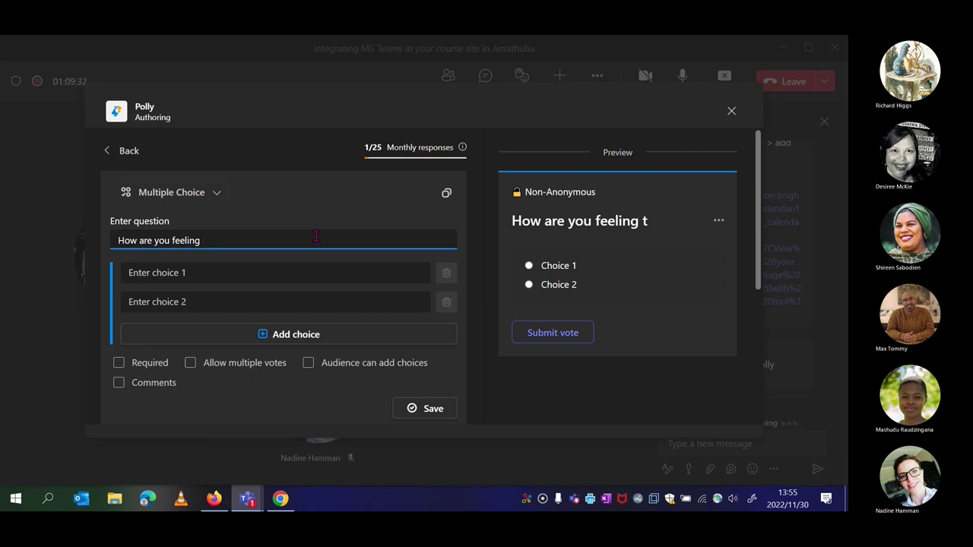
type("oa")
key("BackSpace")
type("day?")
Step: Give the polly question three answer choices: "Good", "Tired" and "Not so good"
key("Tab")
type("Good")
key("Tab")
type("T")
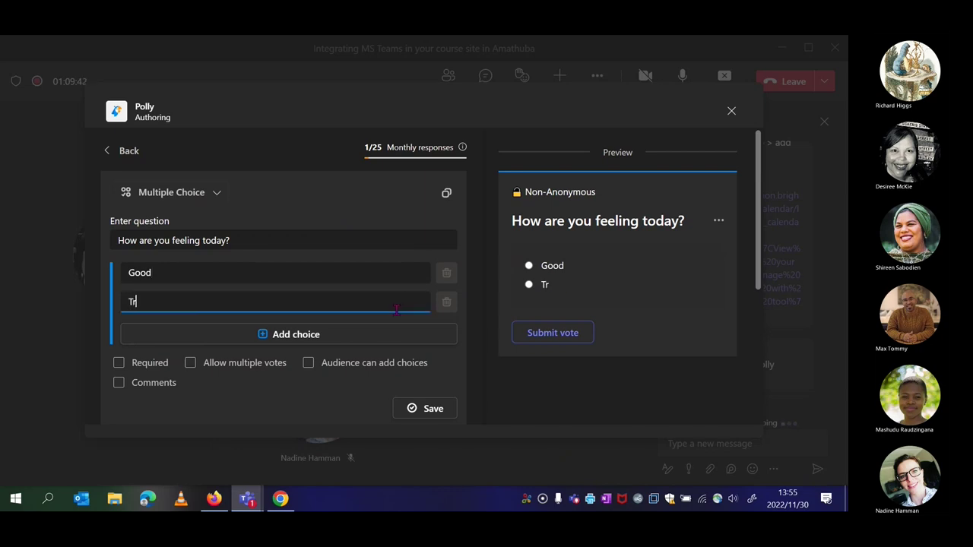
type("ired")
left_click(289, 338)
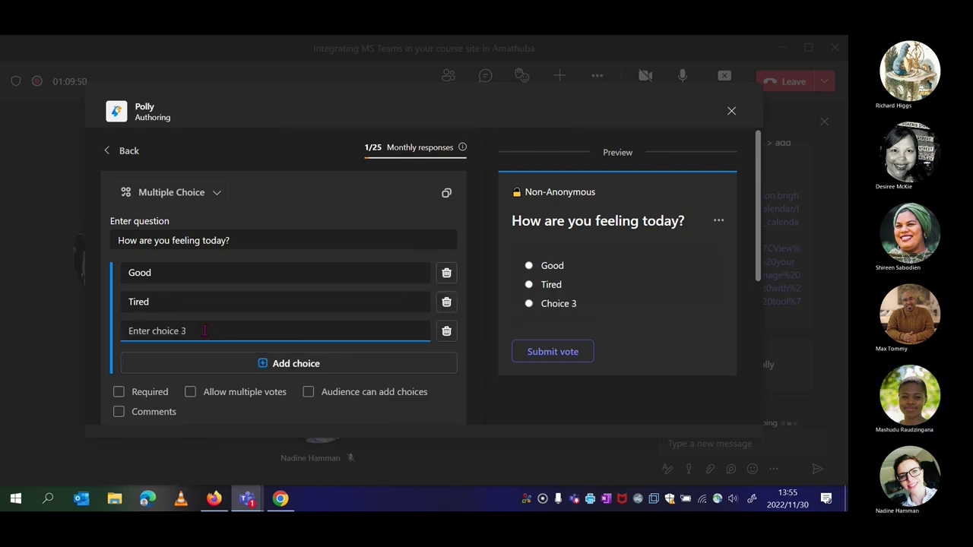
type("I")
key("BackSpace")
type("Not so g")
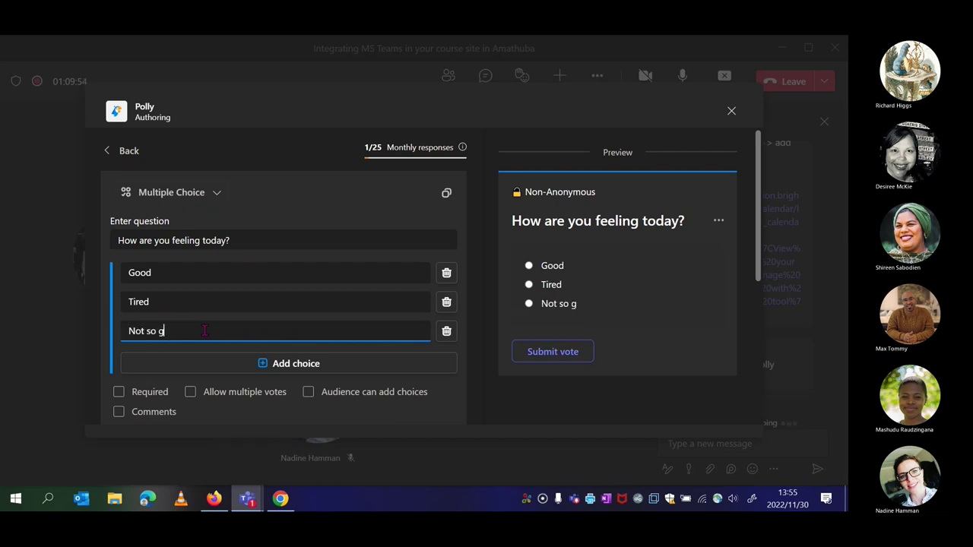
type("ood")
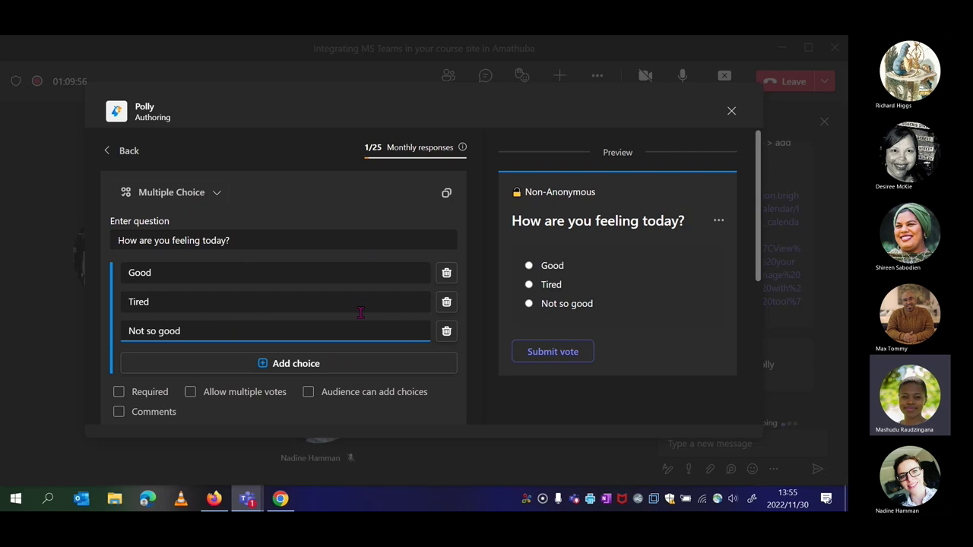
Step: Examine the question's voting options and the Polly Settings for delivery, results visibility, anonymity, closing and the available send timings
scroll(404, 304, "down", 2)
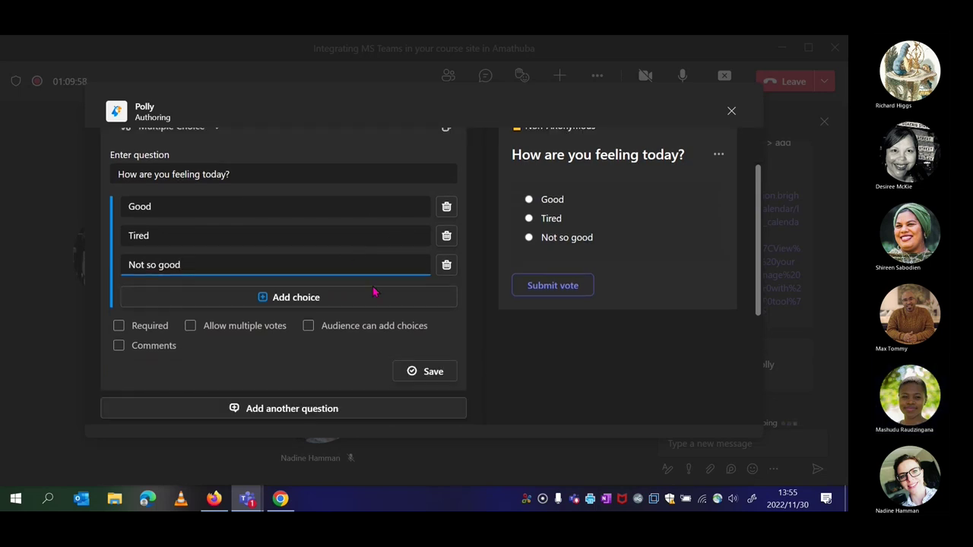
scroll(320, 330, "down", 2)
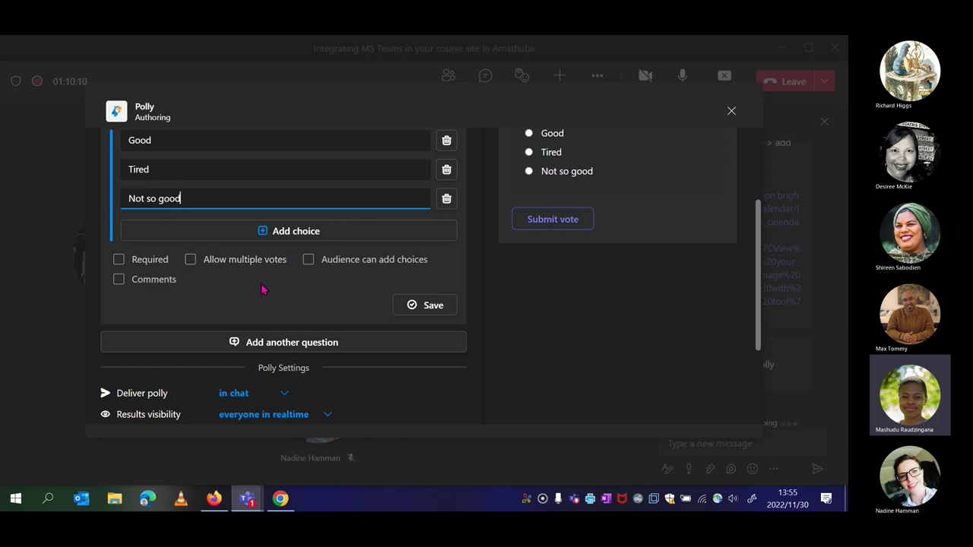
scroll(340, 228, "up", 3)
scroll(340, 228, "down", 3)
scroll(339, 226, "up", 3)
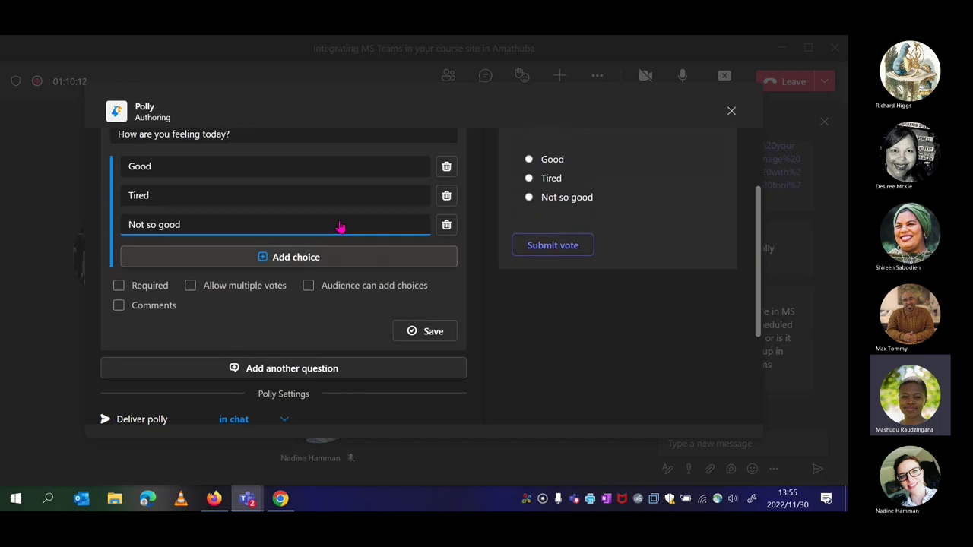
scroll(340, 226, "down", 5)
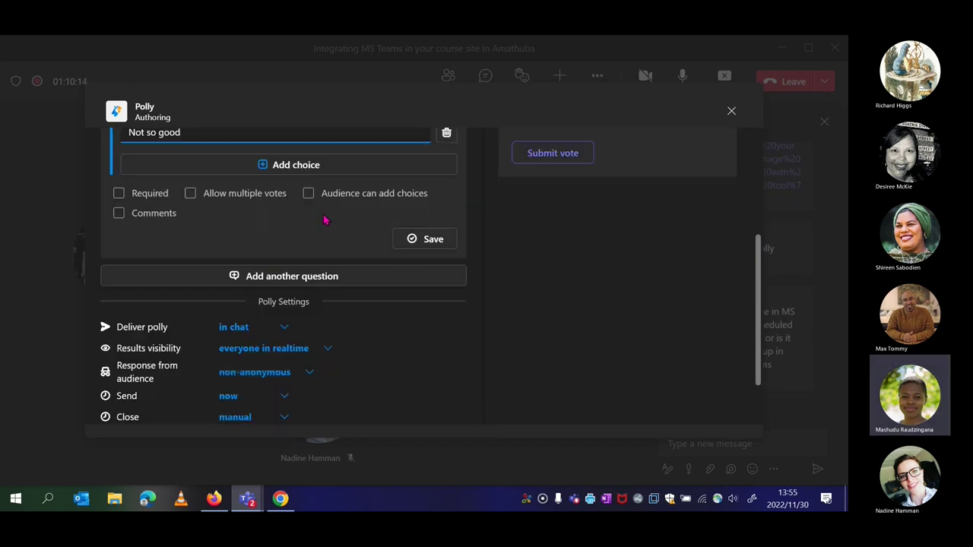
scroll(250, 276, "down", 2)
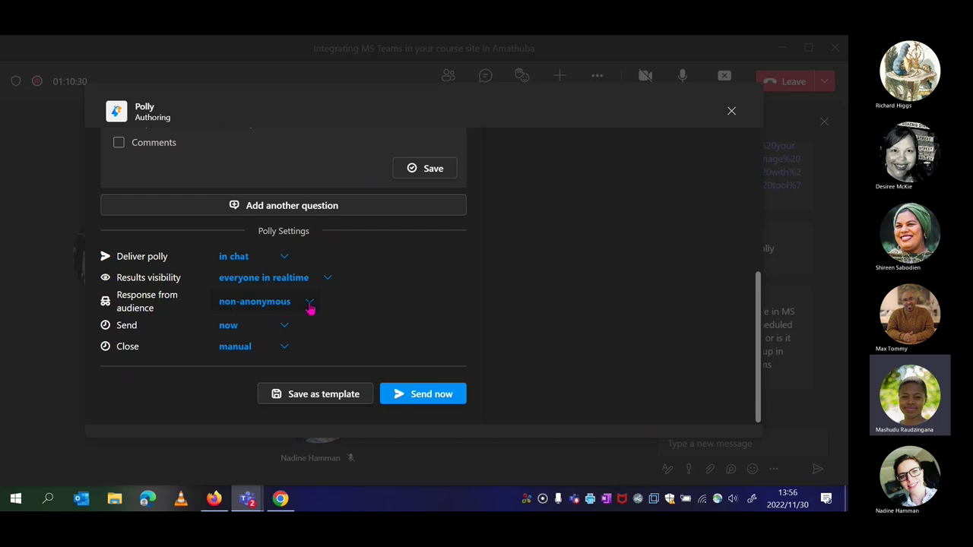
left_click(286, 327)
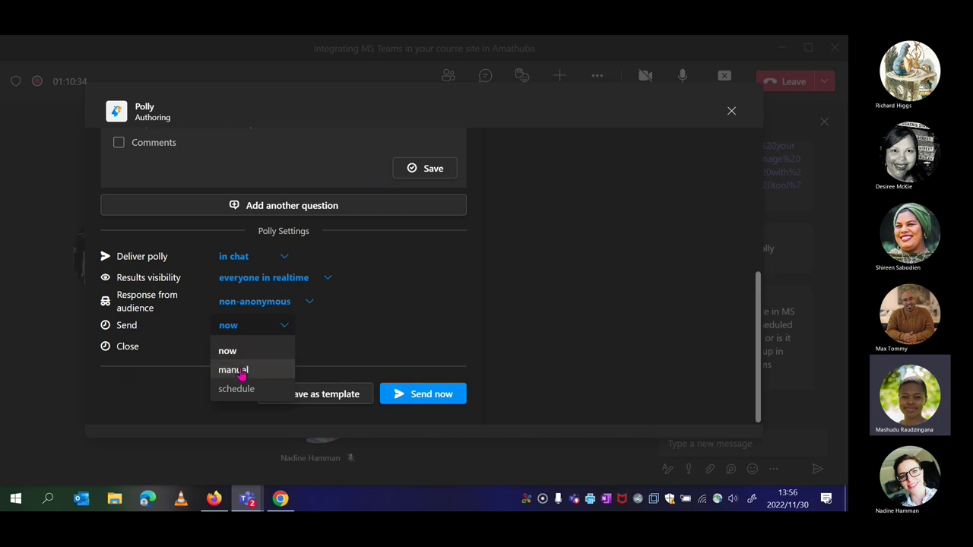
left_click(406, 321)
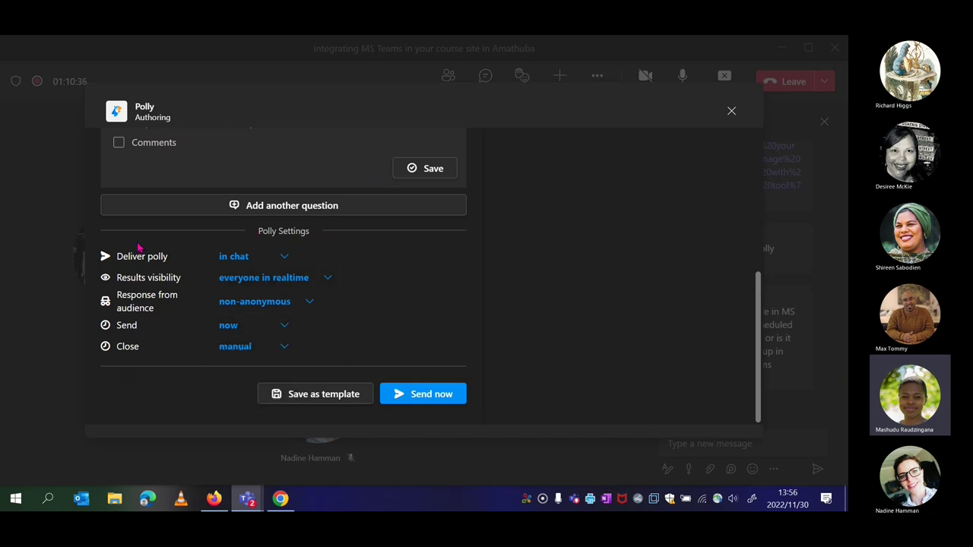
scroll(263, 285, "up", 2)
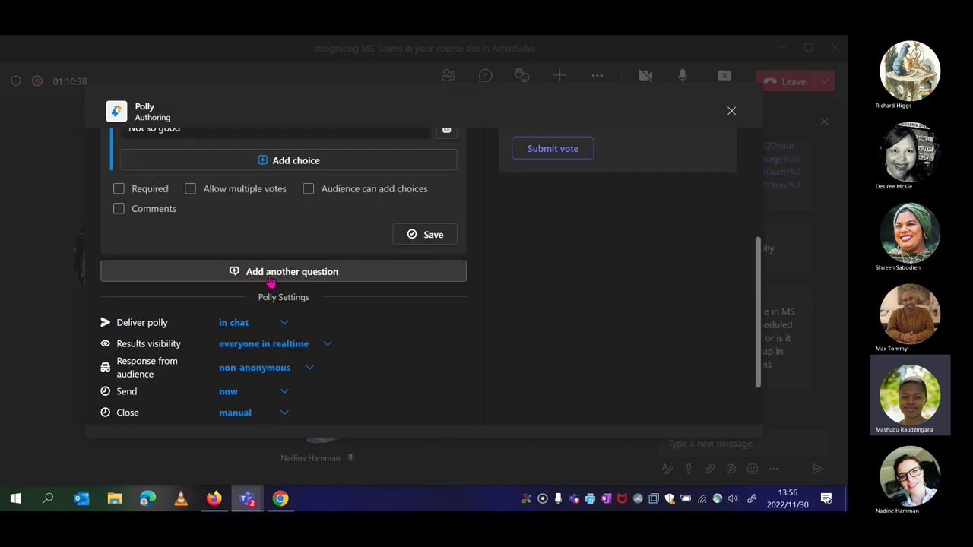
scroll(286, 279, "down", 2)
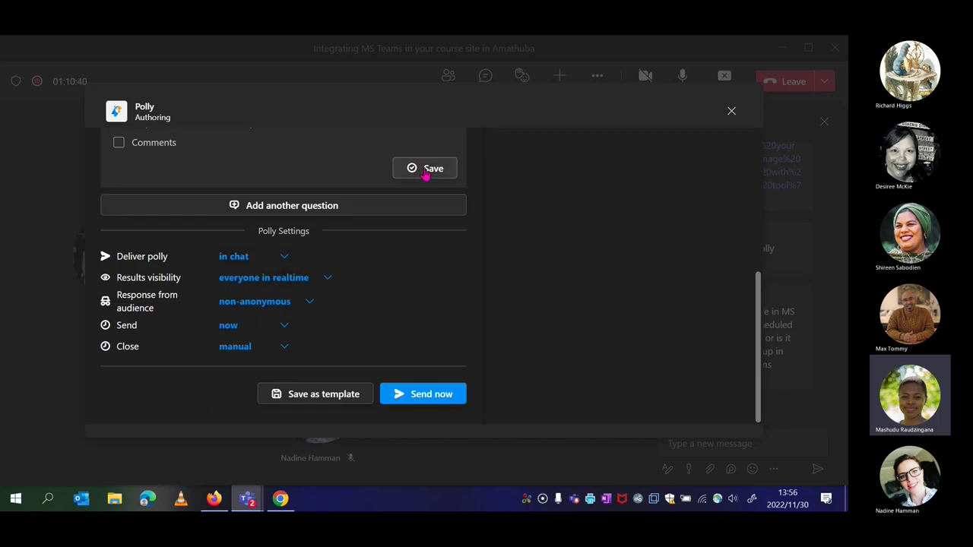
scroll(431, 182, "up", 1)
scroll(425, 188, "up", 1)
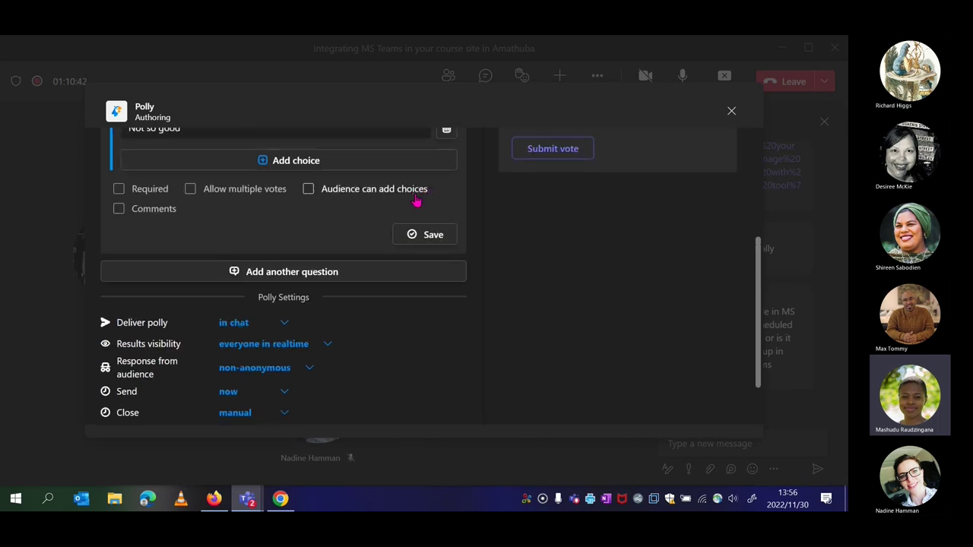
scroll(417, 202, "up", 1)
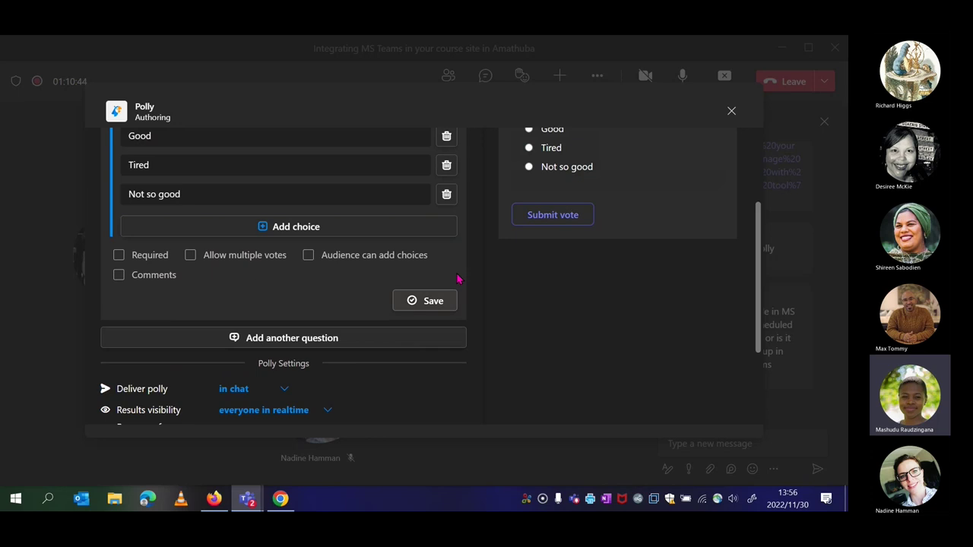
scroll(471, 272, "down", 3)
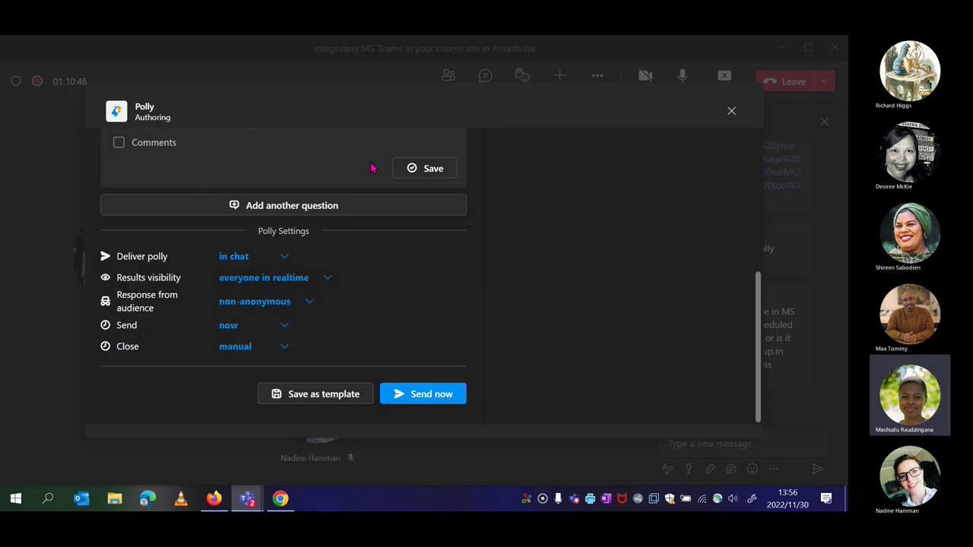
Step: Send the "How are you feeling today?" polly to the meeting chat immediately
left_click(443, 396)
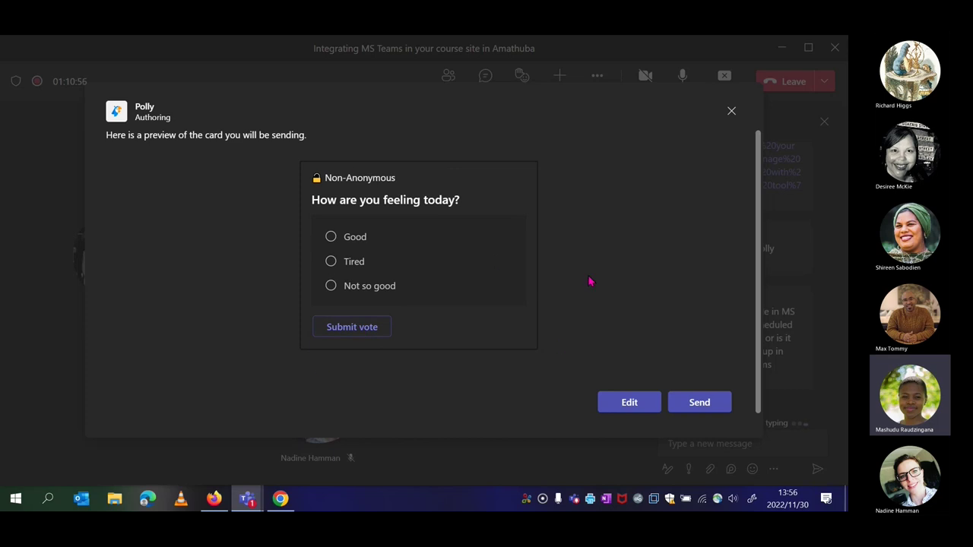
left_click(701, 403)
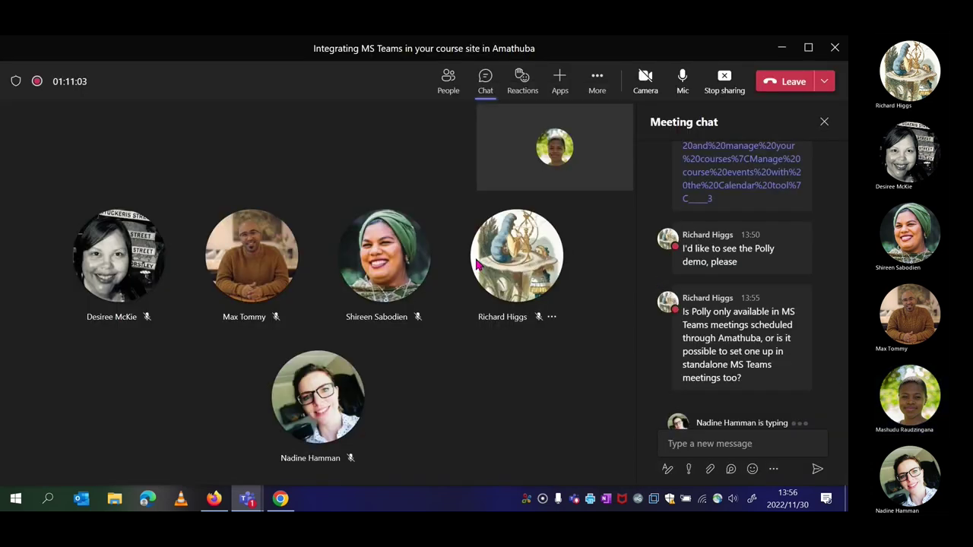
left_click(477, 264)
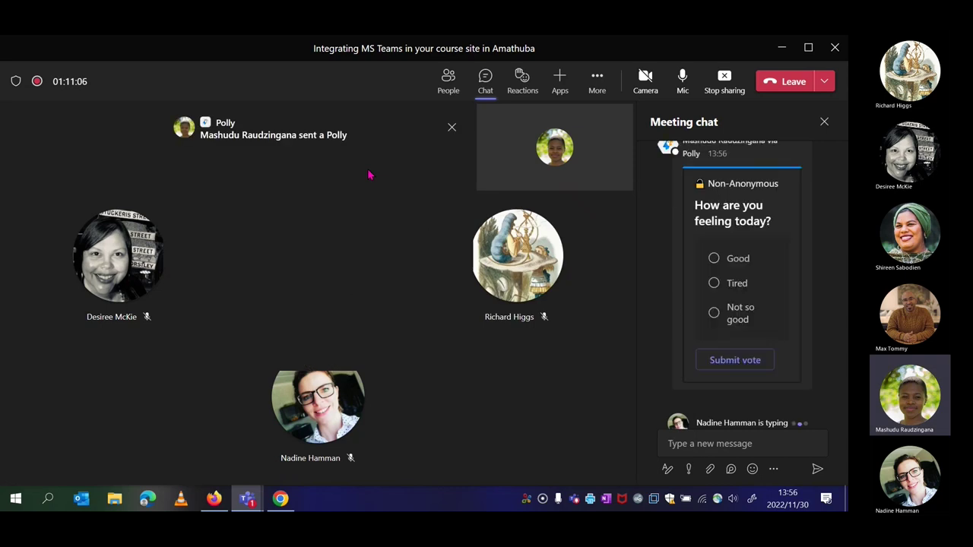
Step: Review the incoming votes for the "How are you feeling today?" polly in the meeting chat
left_click(382, 256)
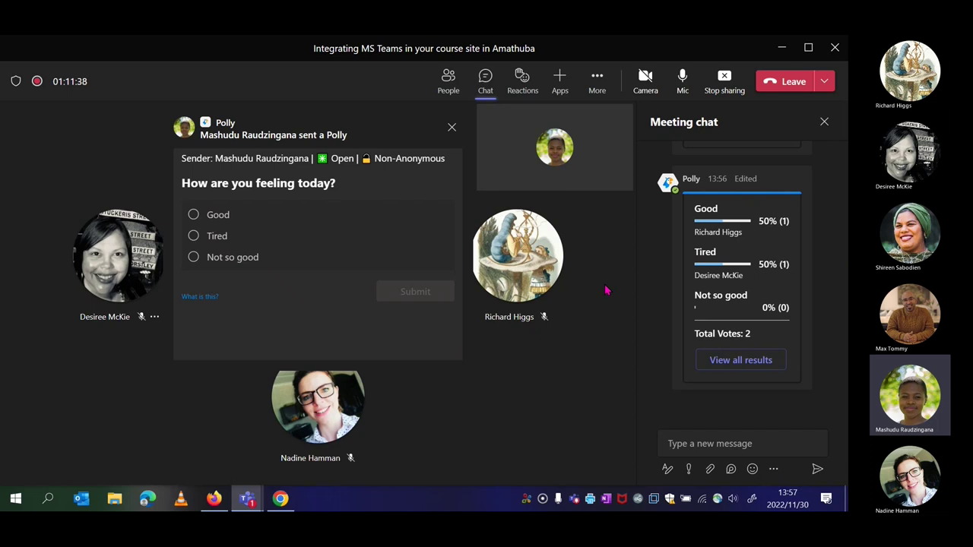
mouse_move(747, 262)
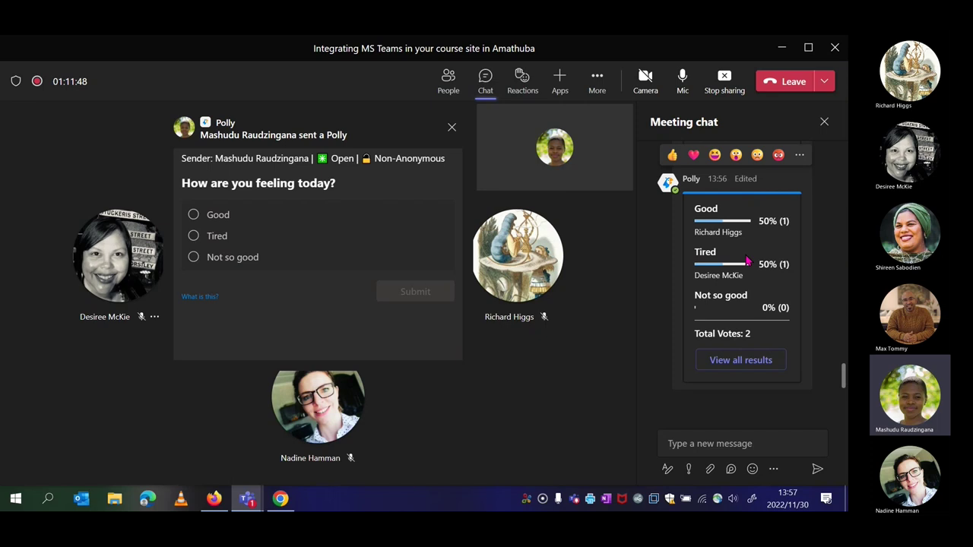
Step: Open the Forms poll from the chat's messaging extensions, examine its question, answer and respondent options, and close it without creating a poll
left_click(774, 469)
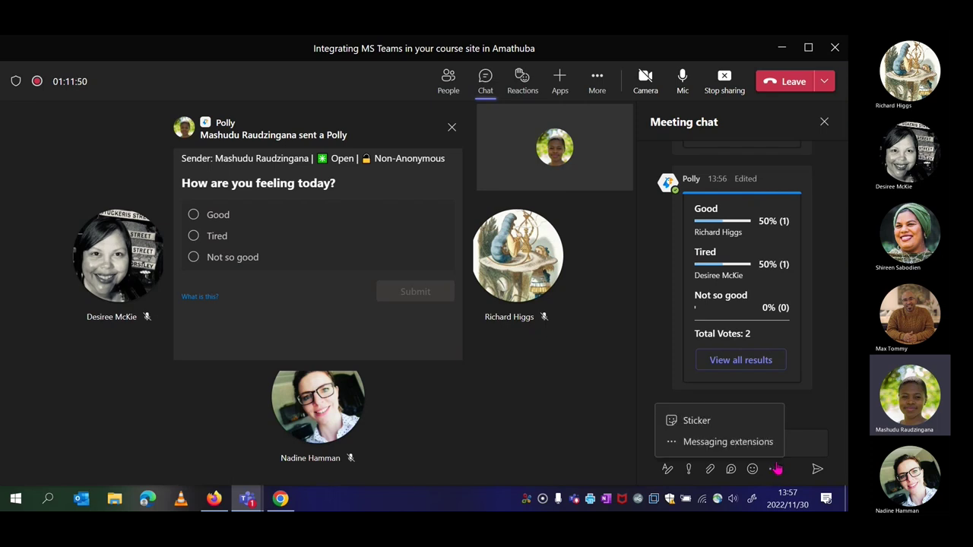
left_click(730, 442)
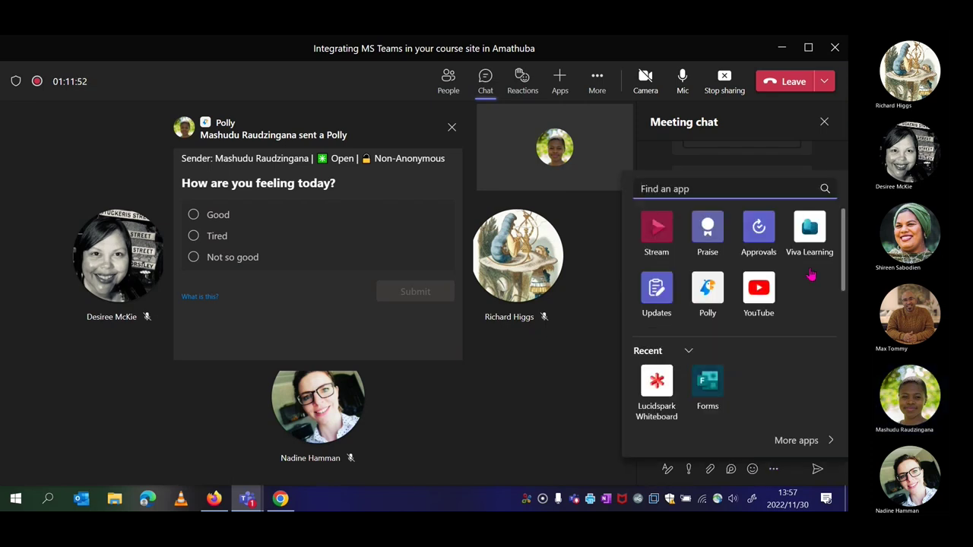
left_click(708, 387)
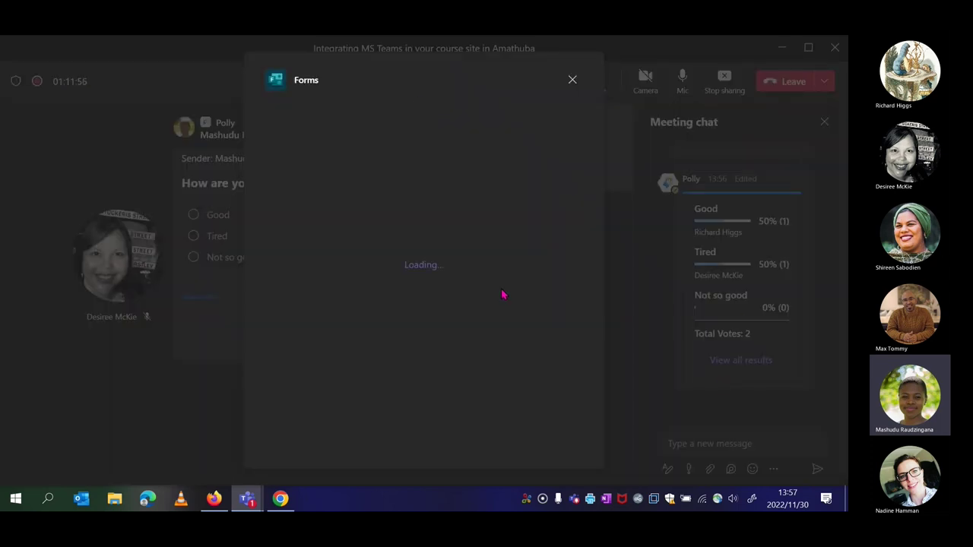
left_click(574, 82)
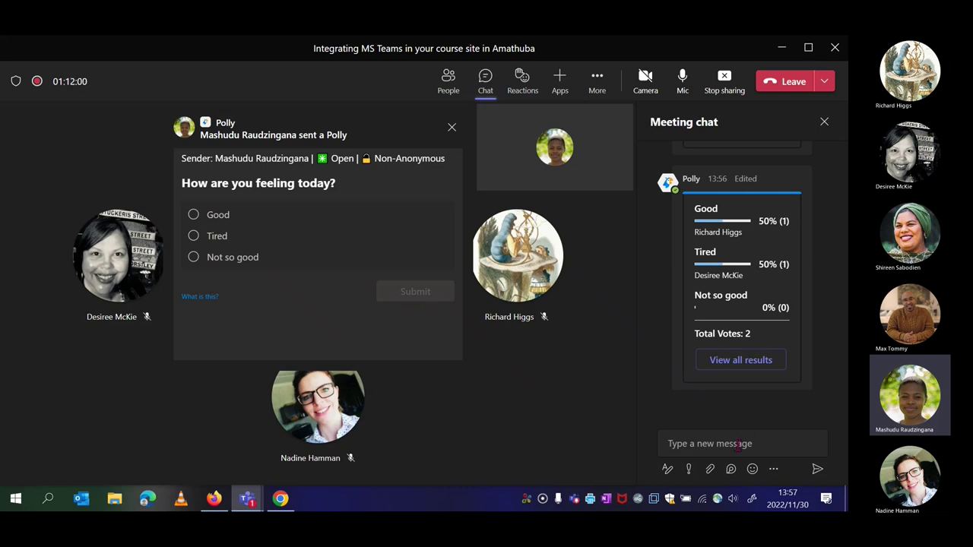
left_click(774, 471)
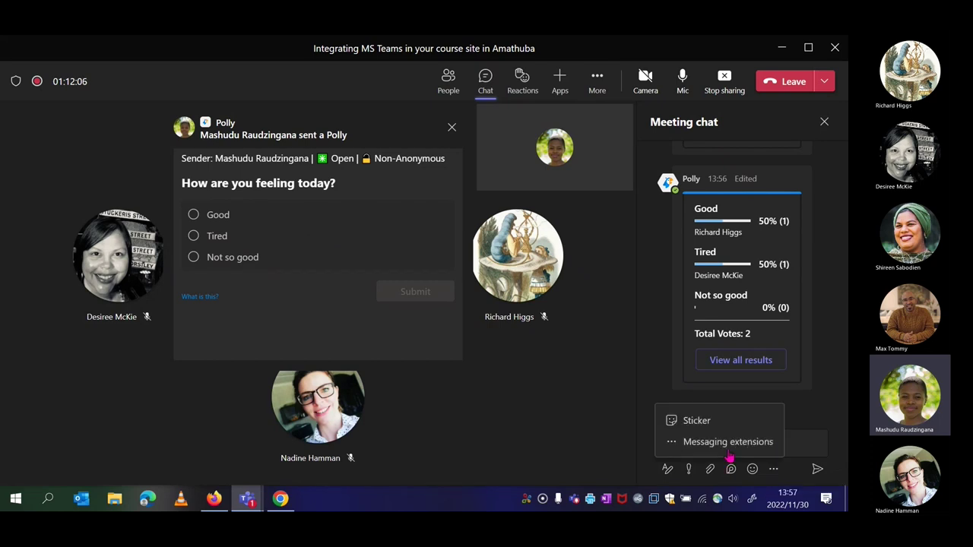
left_click(760, 443)
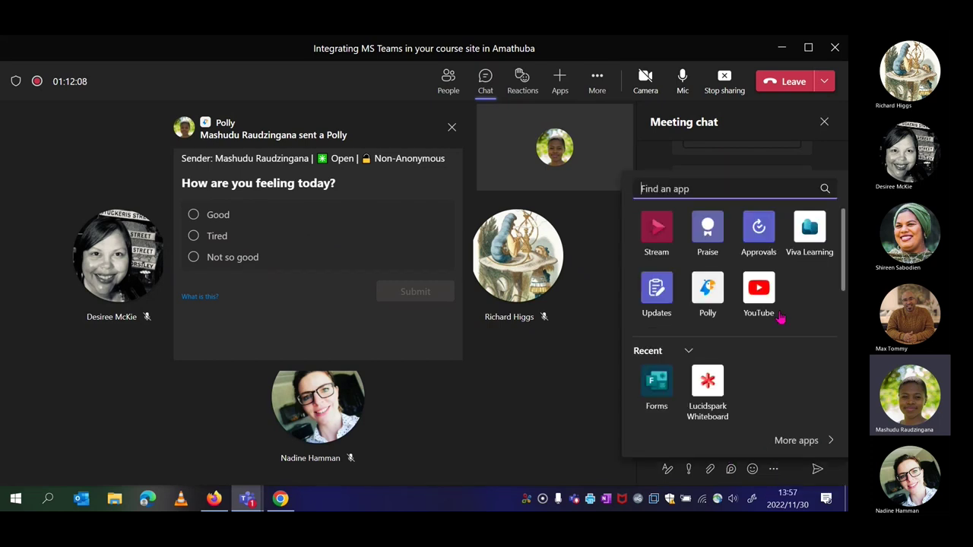
left_click(657, 389)
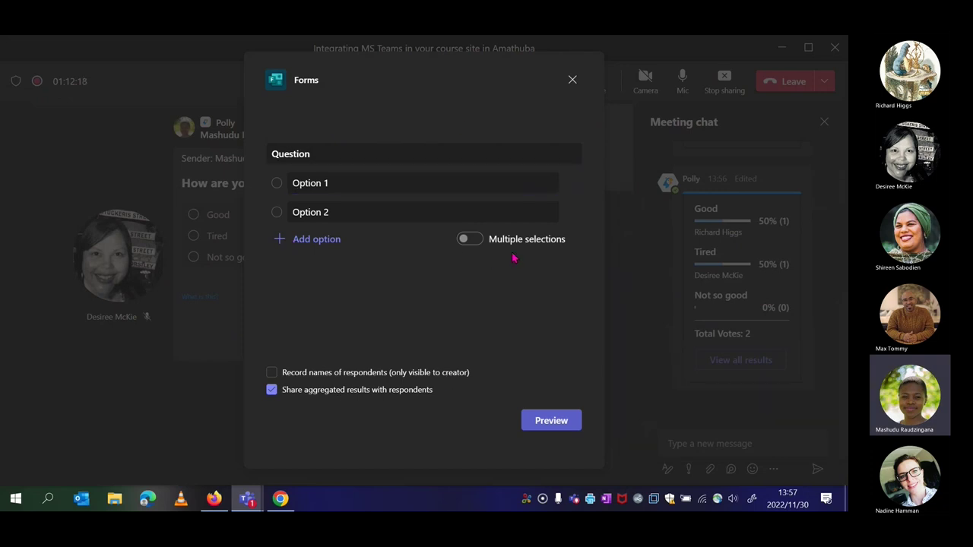
left_click(572, 81)
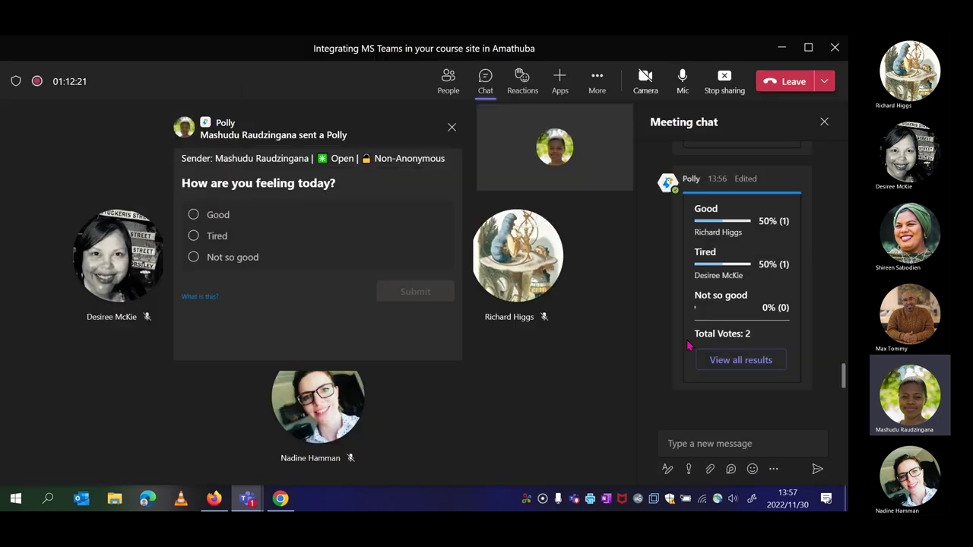
Step: Start a new Question-type polly from the chat, examine the general, rating and education question types, and close it unsaved
left_click(775, 471)
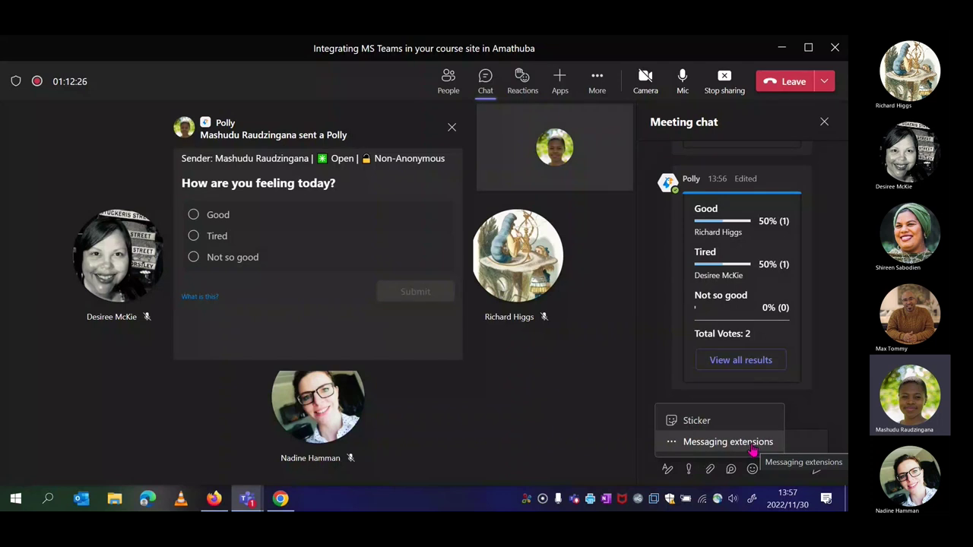
left_click(752, 448)
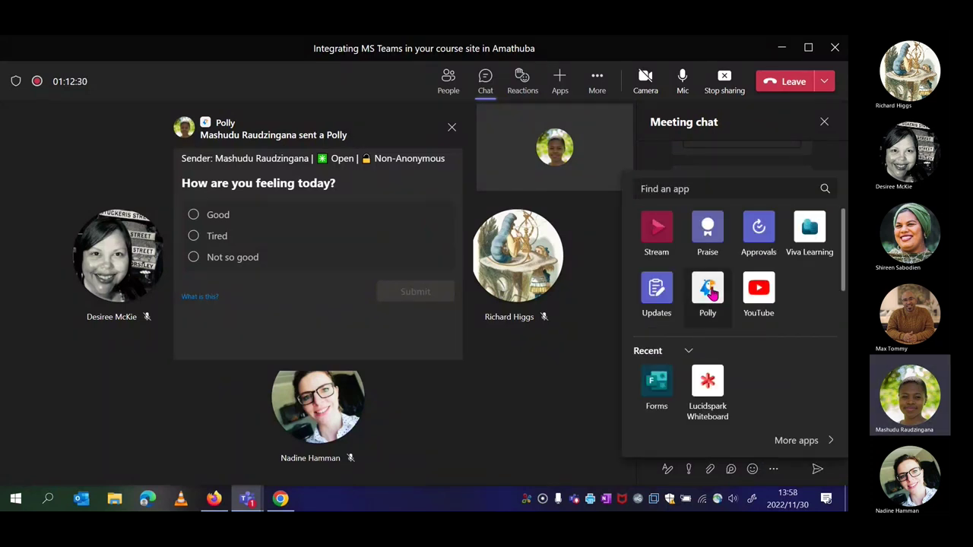
left_click(707, 291)
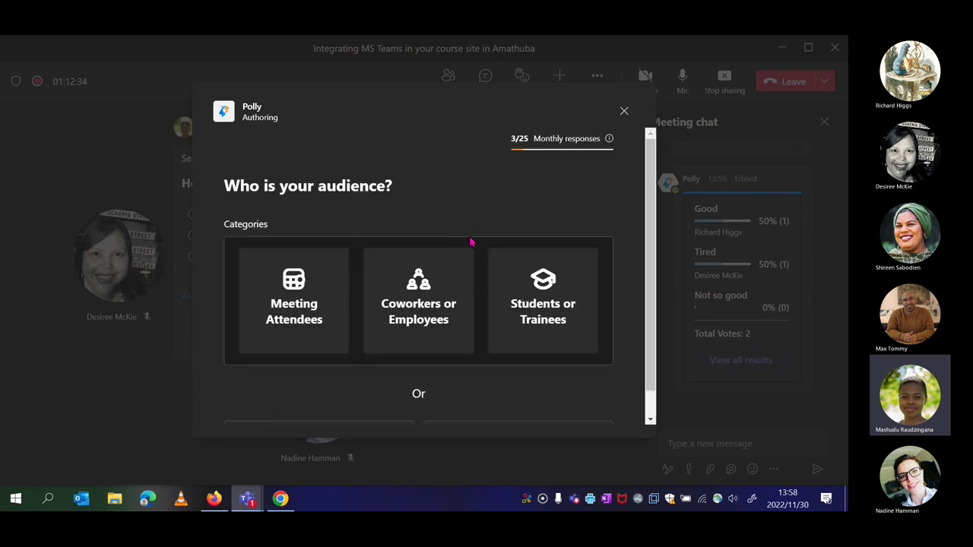
scroll(454, 275, "down", 1)
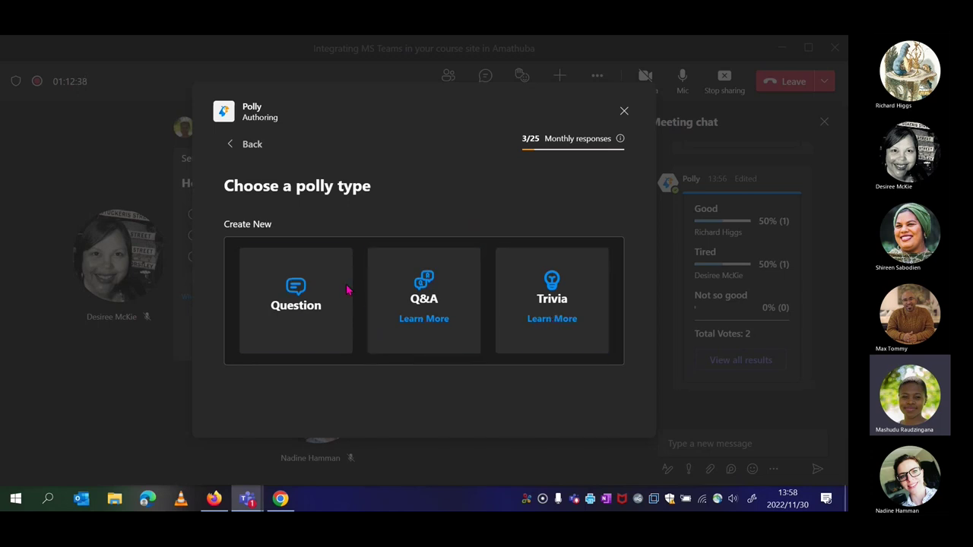
left_click(307, 300)
scroll(454, 260, "down", 2)
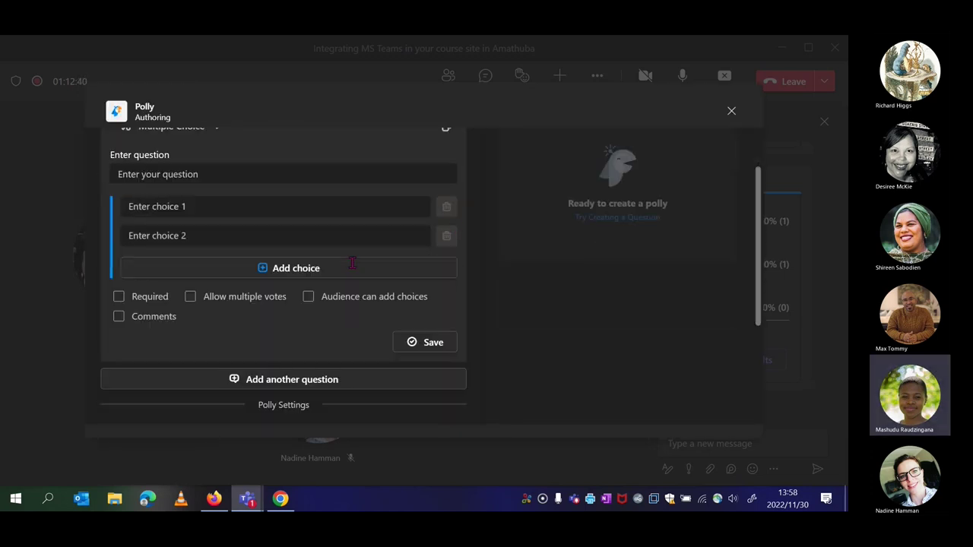
scroll(354, 271, "up", 2)
left_click(220, 196)
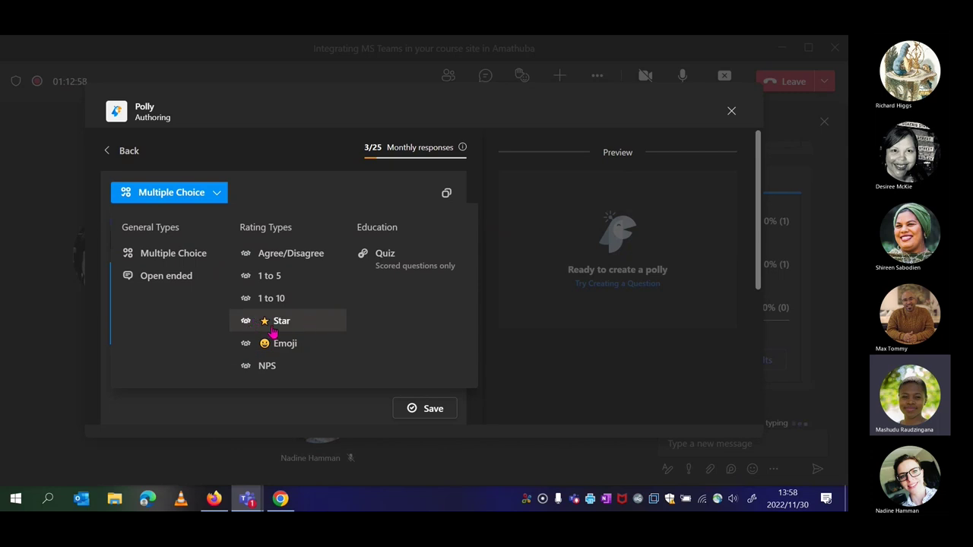
left_click(335, 202)
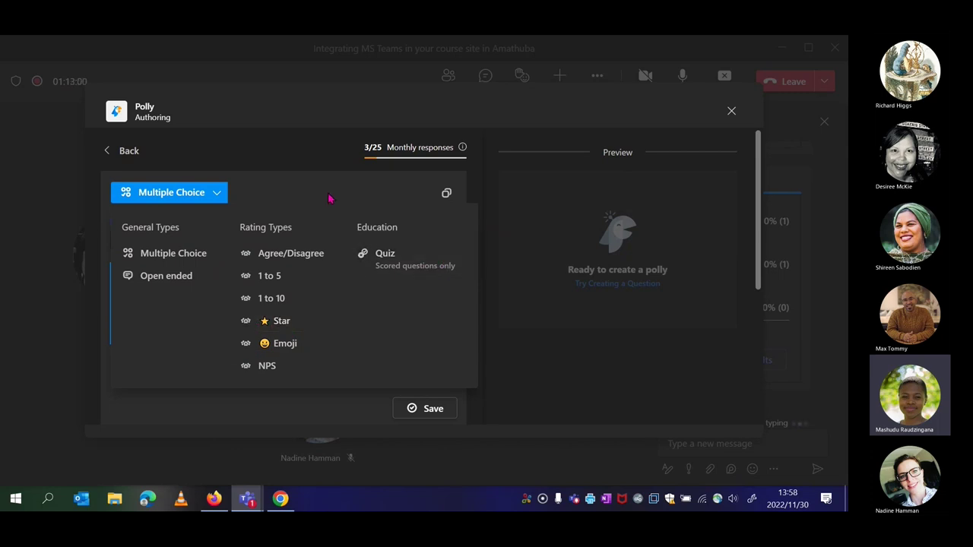
left_click(730, 114)
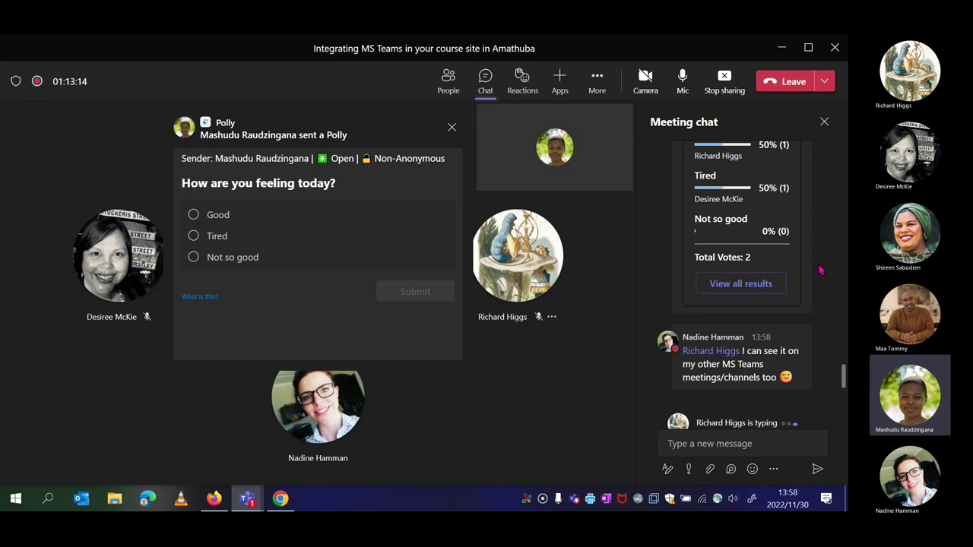
Step: Switch to the main Teams window and open the Testing Team's General channel from the list of all teams
left_click(726, 79)
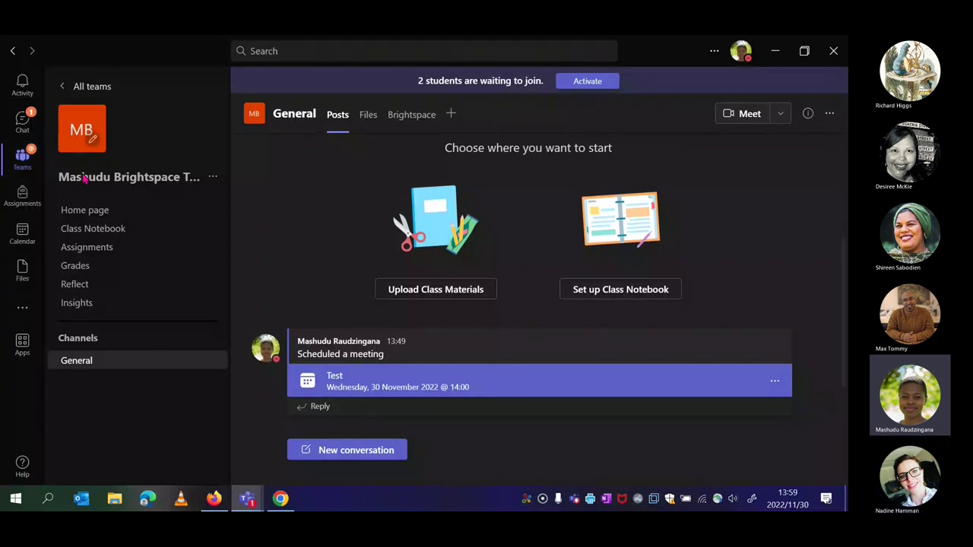
left_click(21, 167)
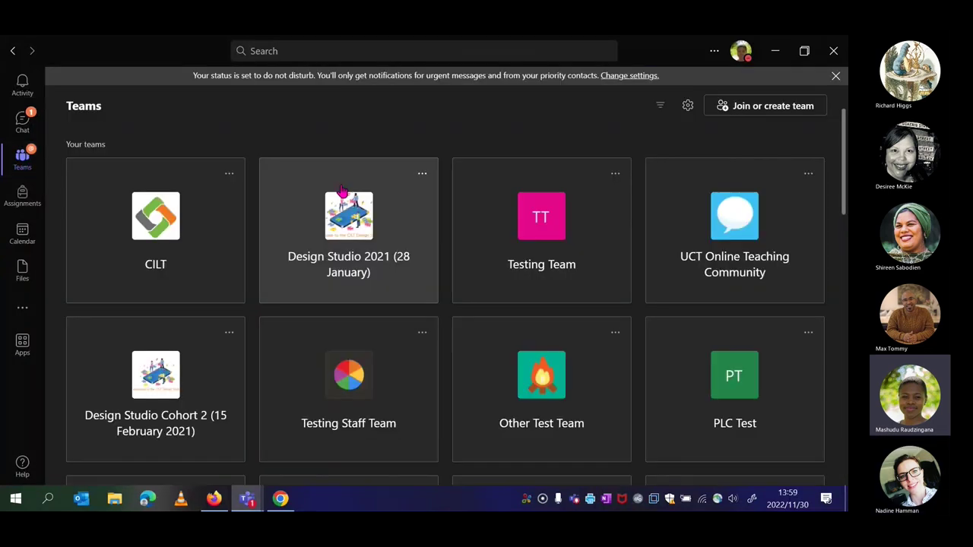
scroll(544, 243, "down", 1)
scroll(544, 243, "down", 2)
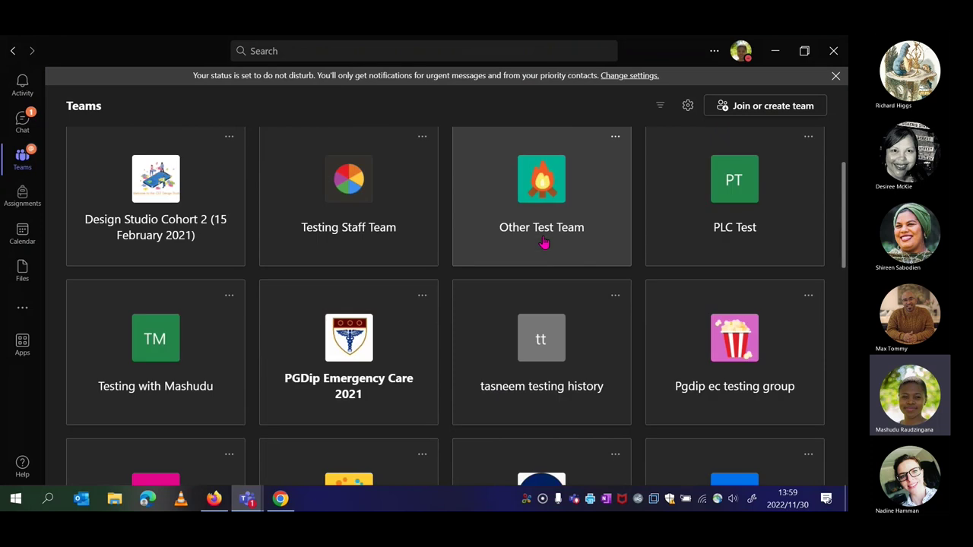
scroll(543, 243, "up", 3)
left_click(541, 219)
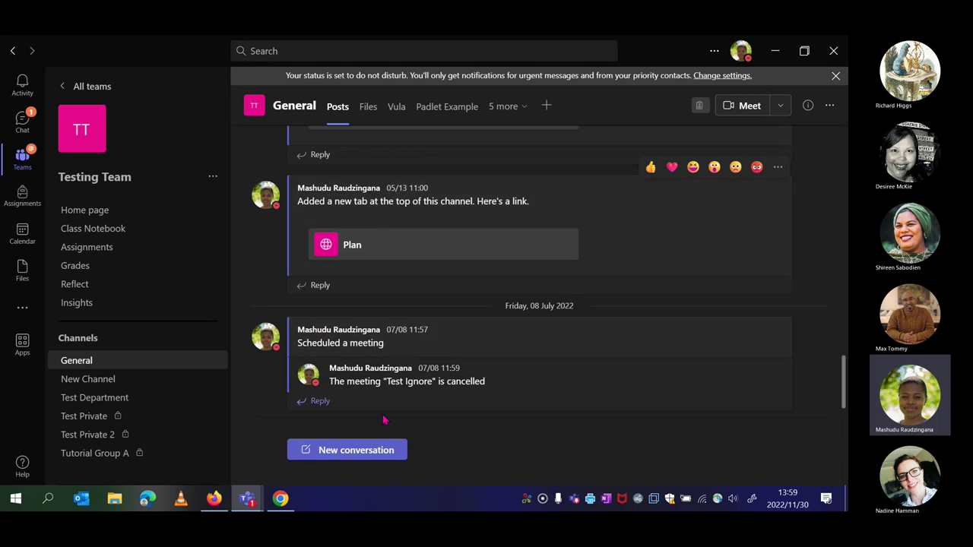
Step: From a new conversation in the General channel, browse the full app catalogue and dismiss the do-not-disturb notice
left_click(311, 455)
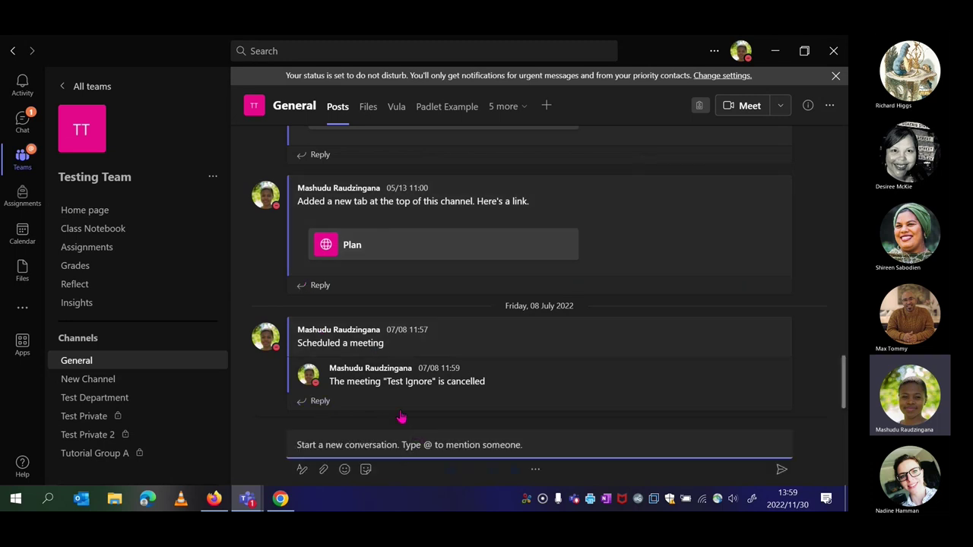
left_click(535, 470)
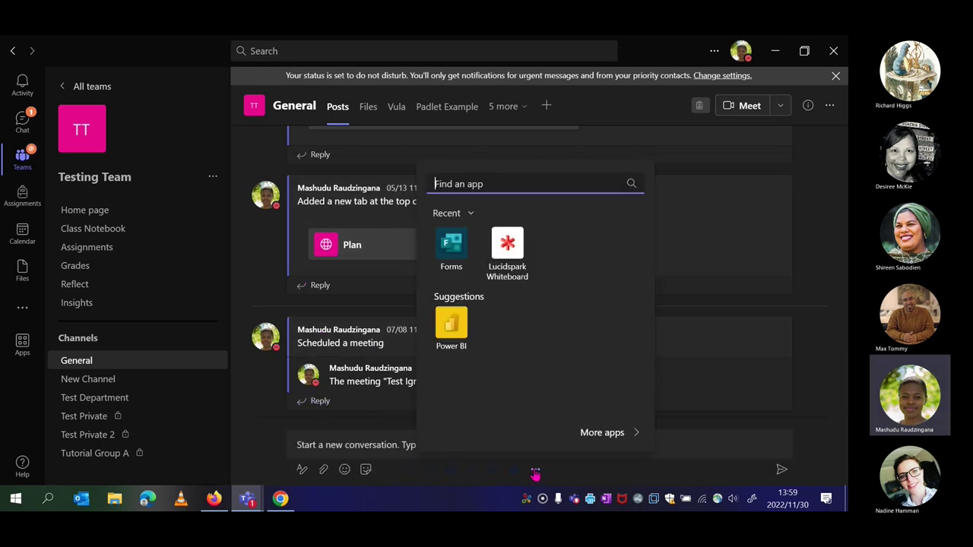
left_click(604, 435)
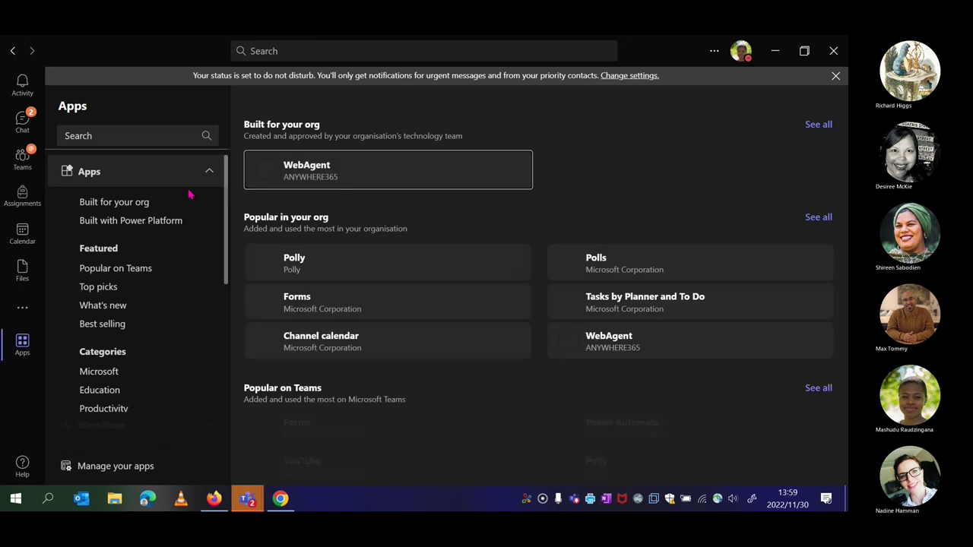
scroll(608, 237, "down", 3)
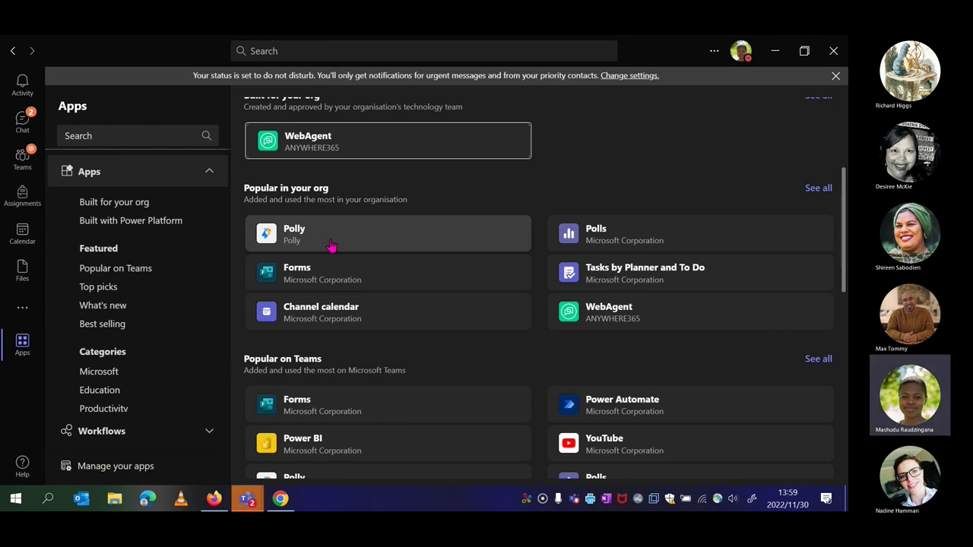
left_click(836, 76)
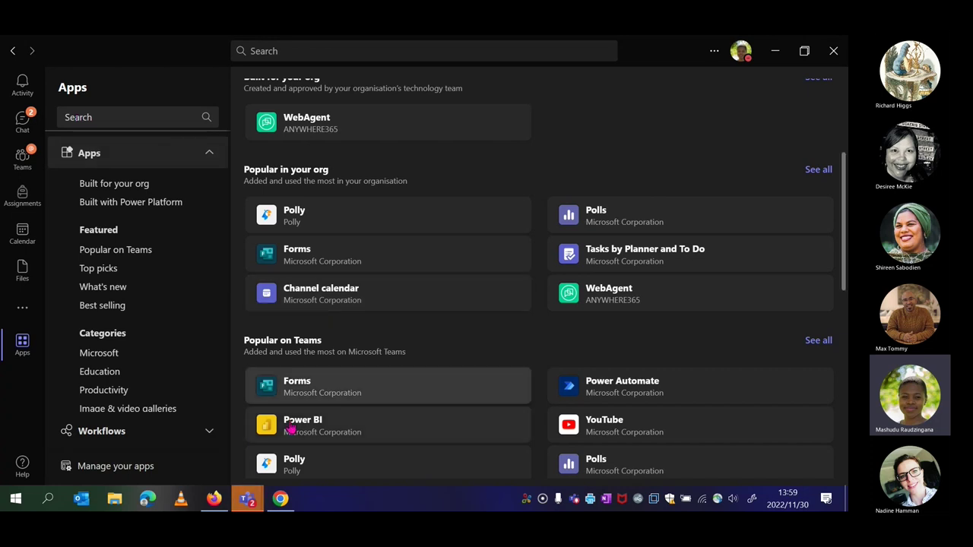
Step: Return to the "Integrating MS Teams in your course site in Amathuba" meeting window
mouse_move(247, 499)
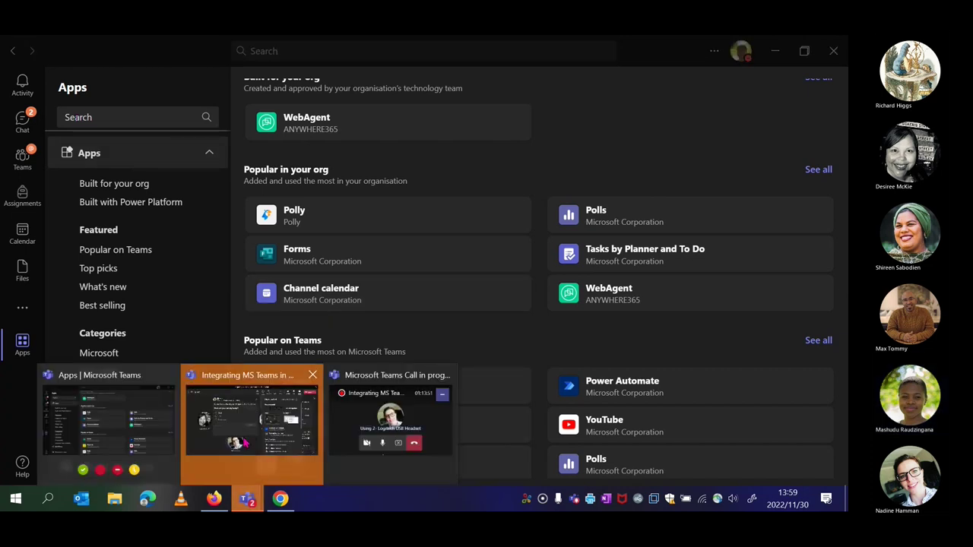